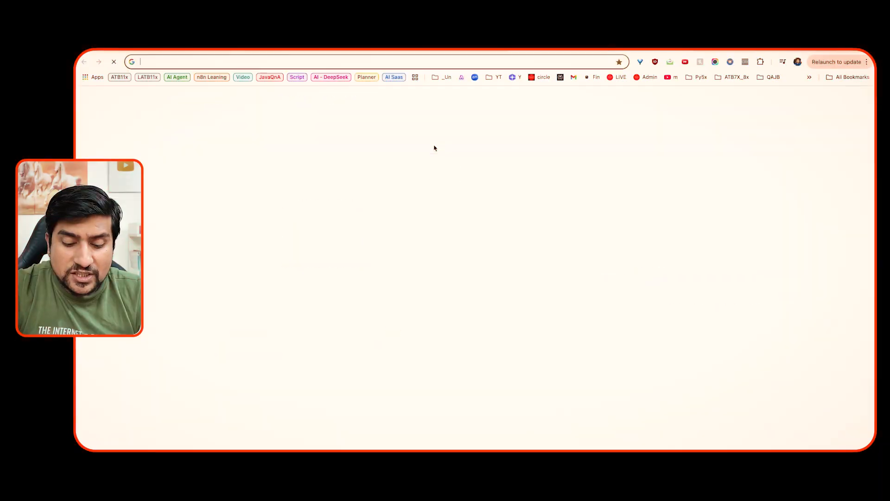
Step: Open the elest.io website in the browser
text(el)
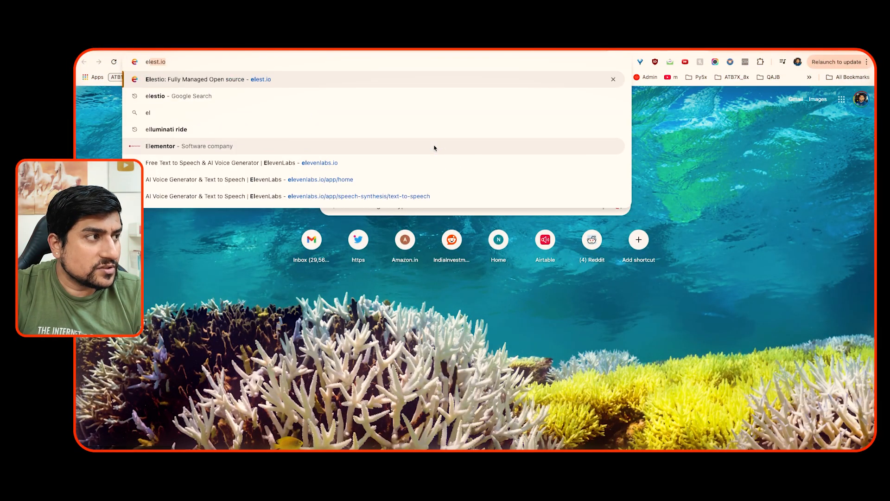
key(Return)
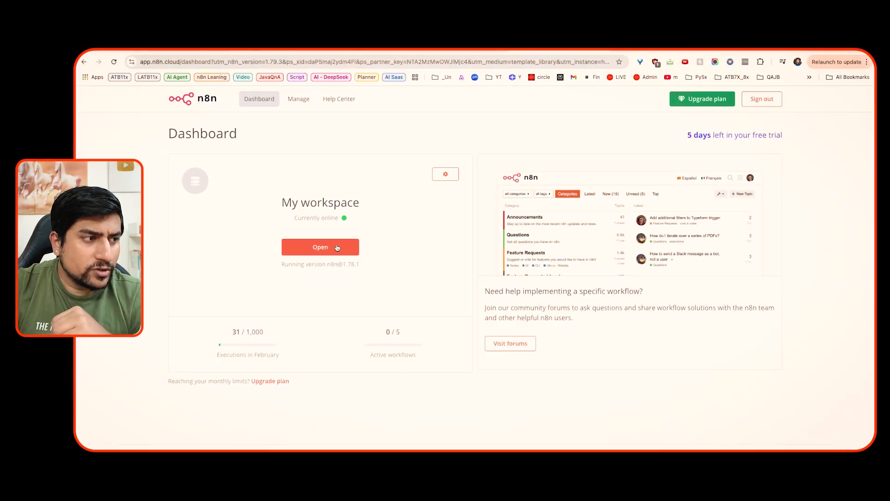
Step: Open My workspace from the n8n Cloud dashboard and create a new blank workflow
click(338, 247)
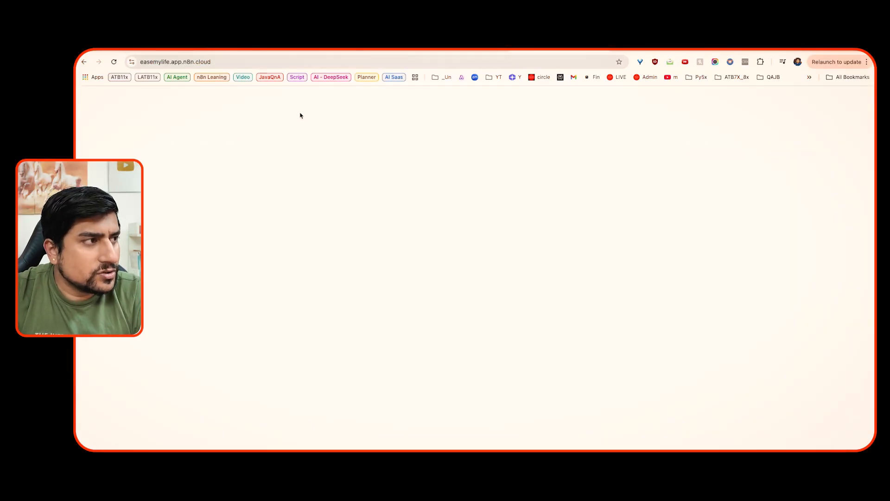
click(204, 62)
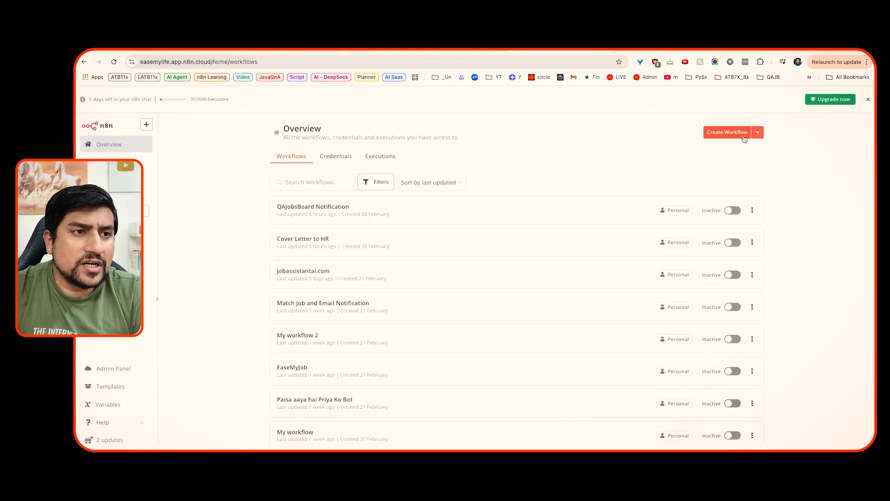
click(727, 132)
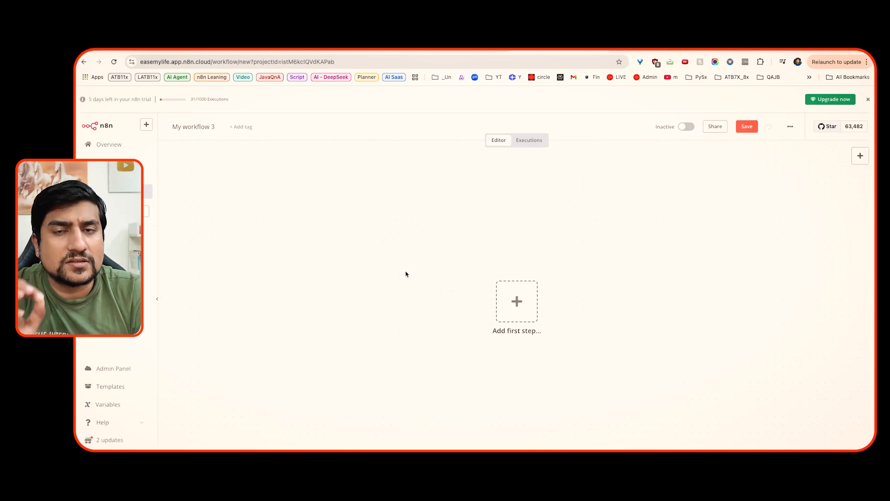
drag(524, 306, 282, 265)
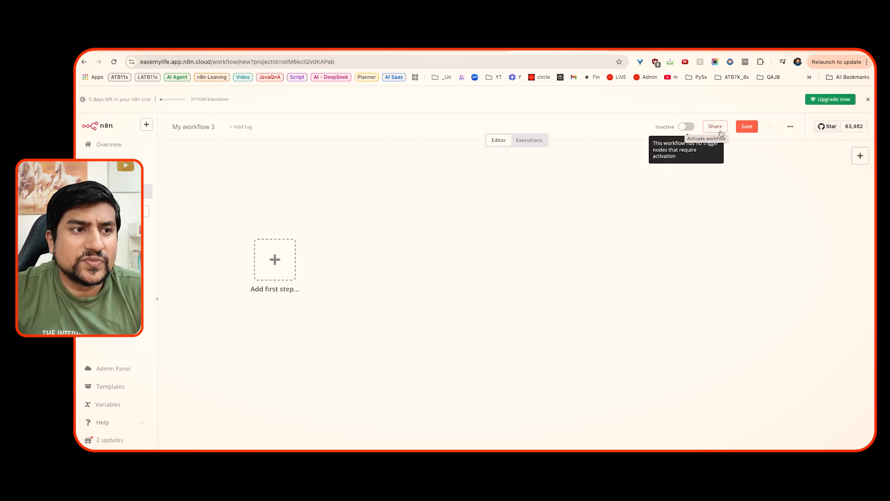
Step: Try to download the Cover Letter to HR workflow as a file named Cover_Letter_to_HR
click(793, 129)
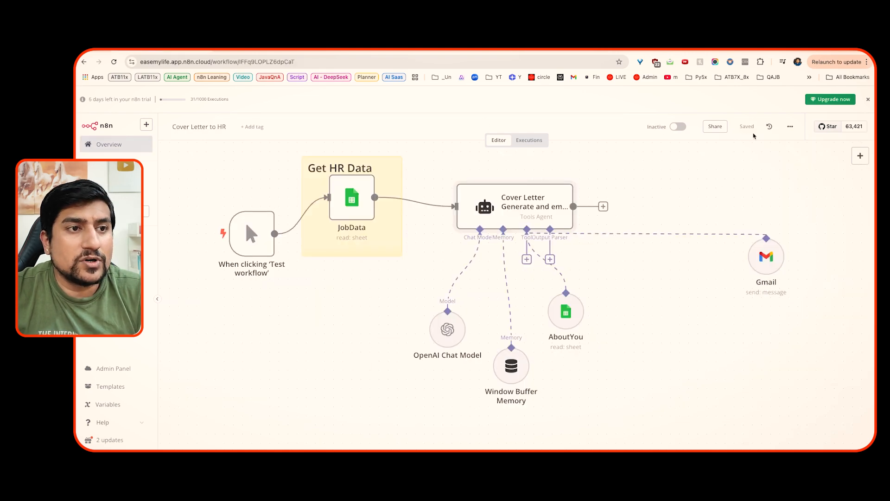
click(791, 127)
click(770, 157)
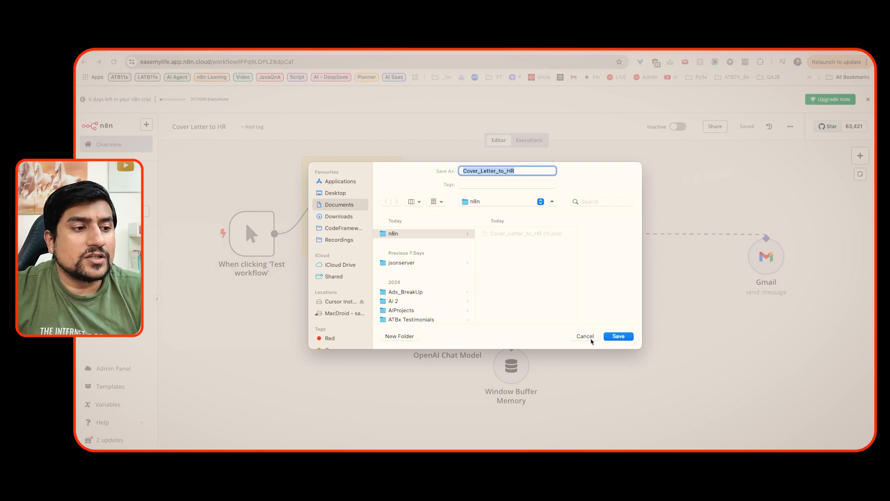
click(591, 341)
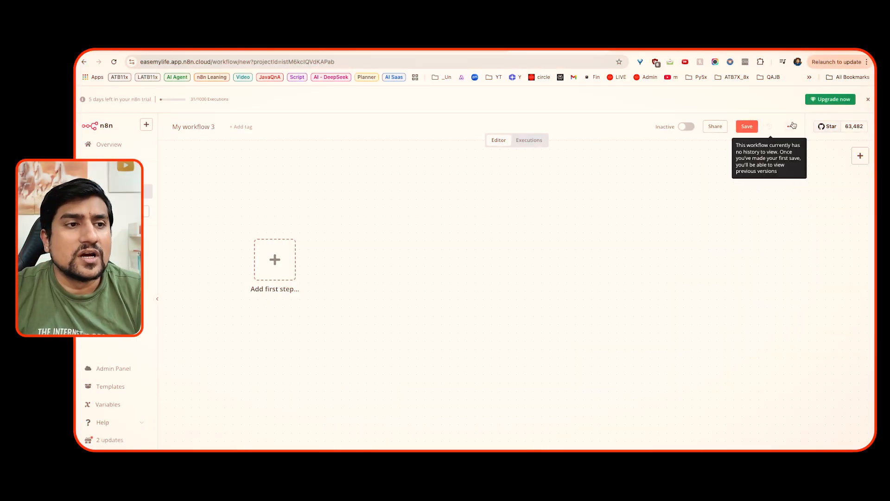
click(790, 126)
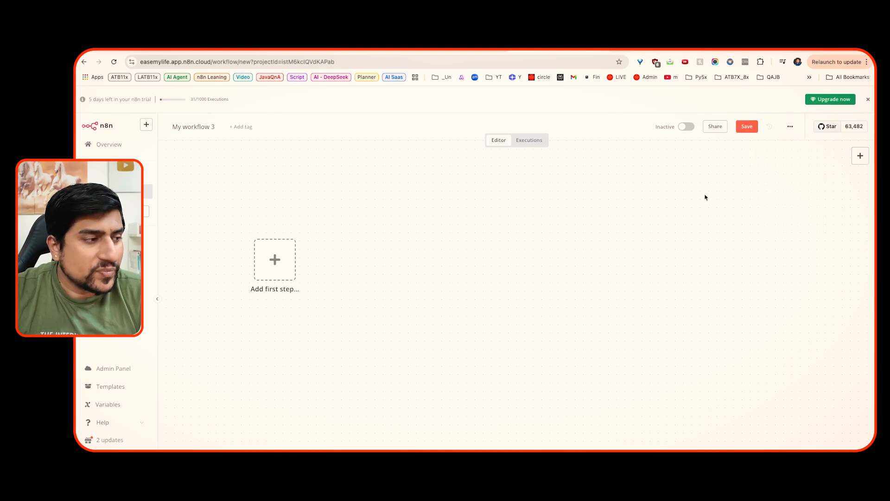
click(860, 156)
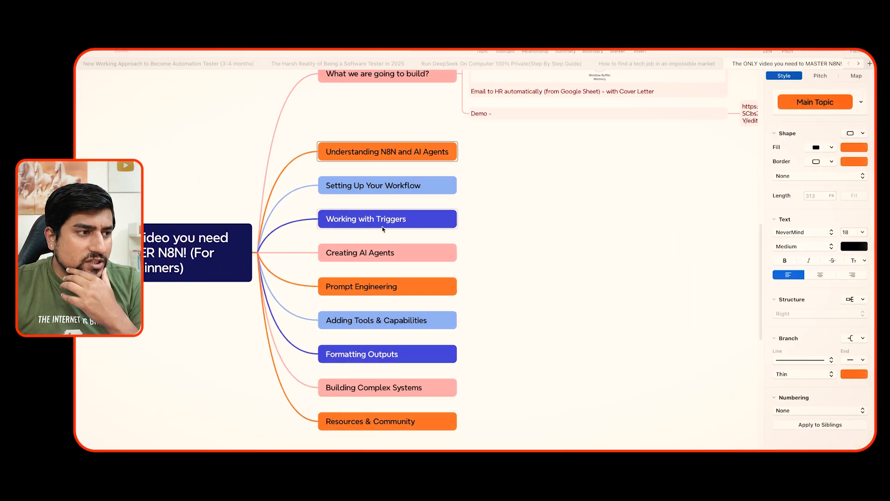
click(381, 225)
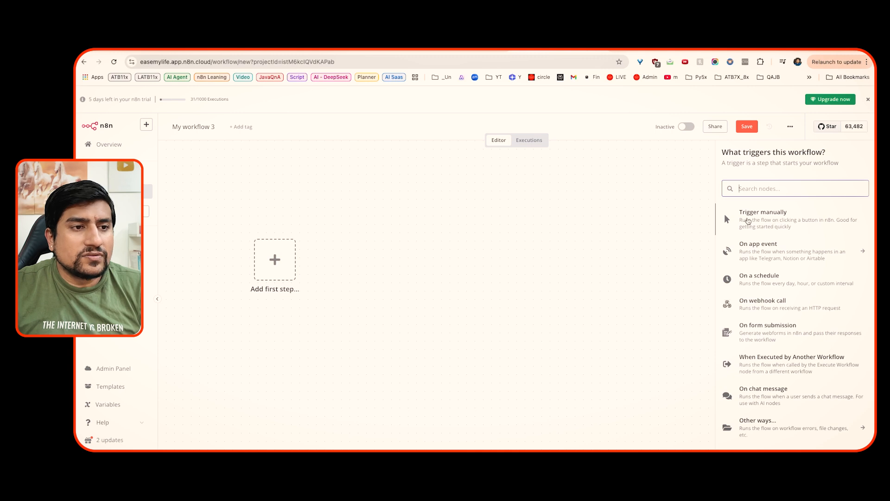
click(774, 220)
drag(473, 305, 336, 257)
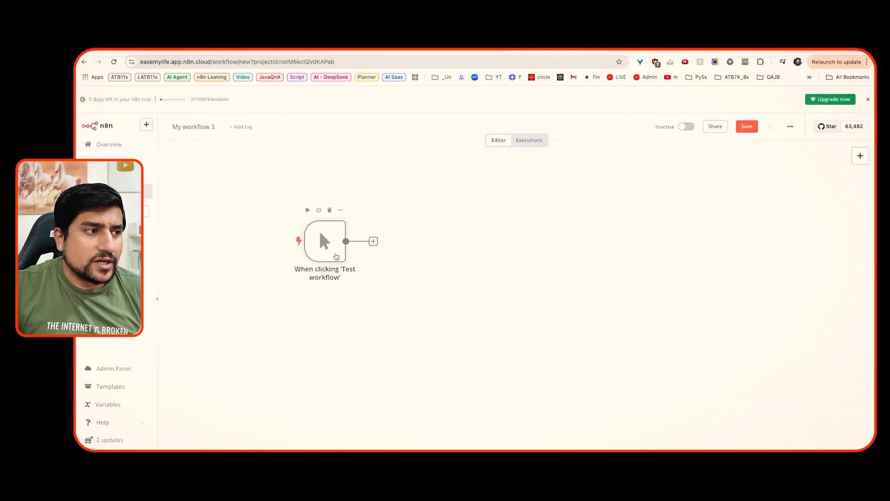
click(330, 210)
click(861, 155)
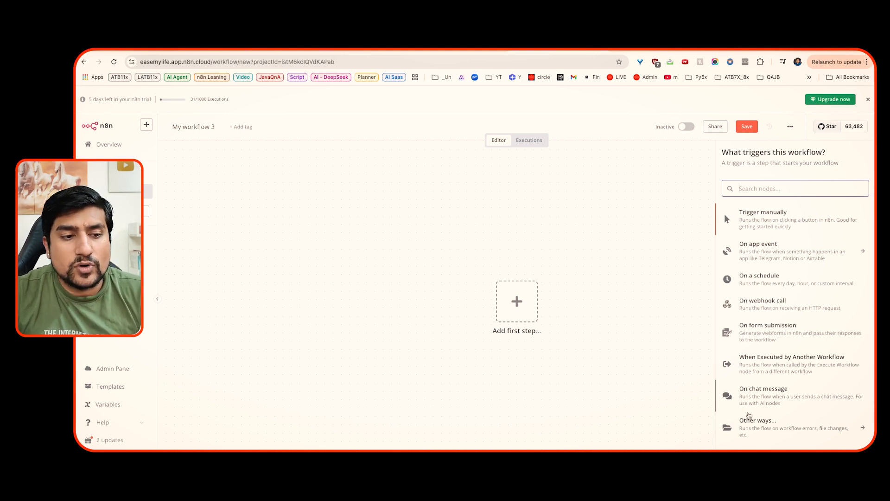
click(563, 324)
Step: Add a manual trigger as the workflow's first step
drag(522, 309, 328, 235)
click(327, 236)
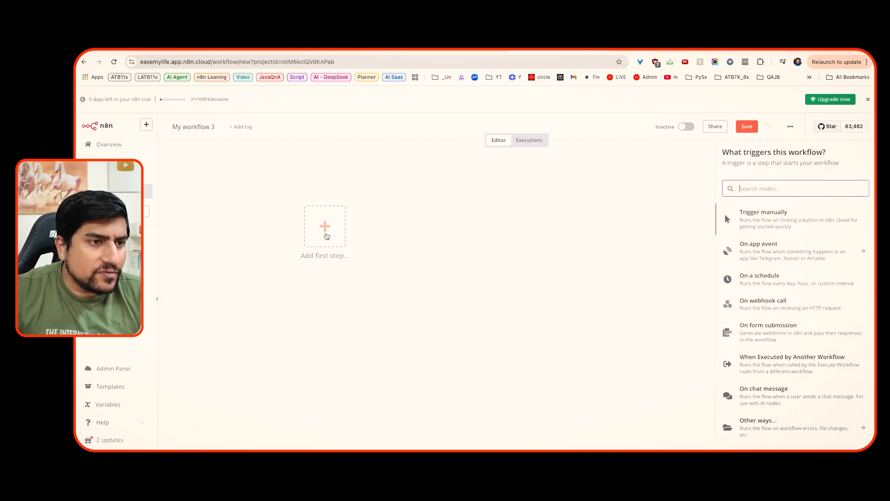
click(784, 213)
drag(541, 349, 357, 274)
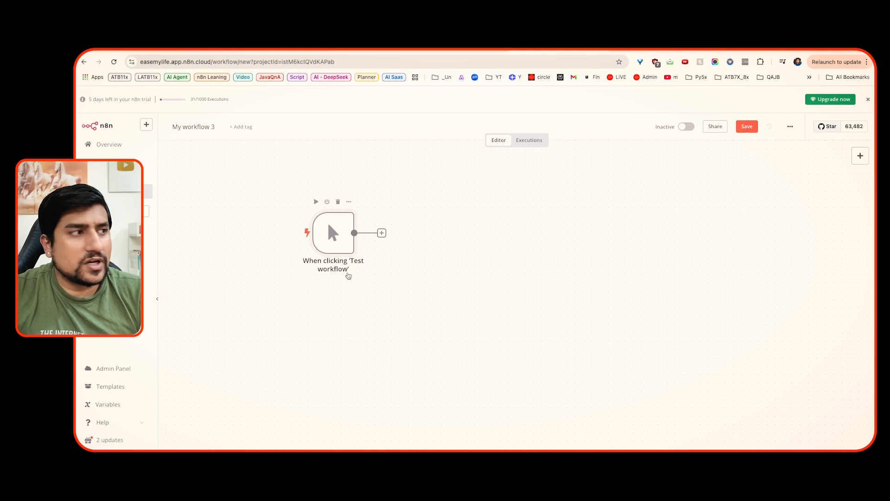
Step: Rename the workflow as "Cover Letter Send to HR(From GSheet)"
click(196, 128)
double_click(196, 128)
click(195, 127)
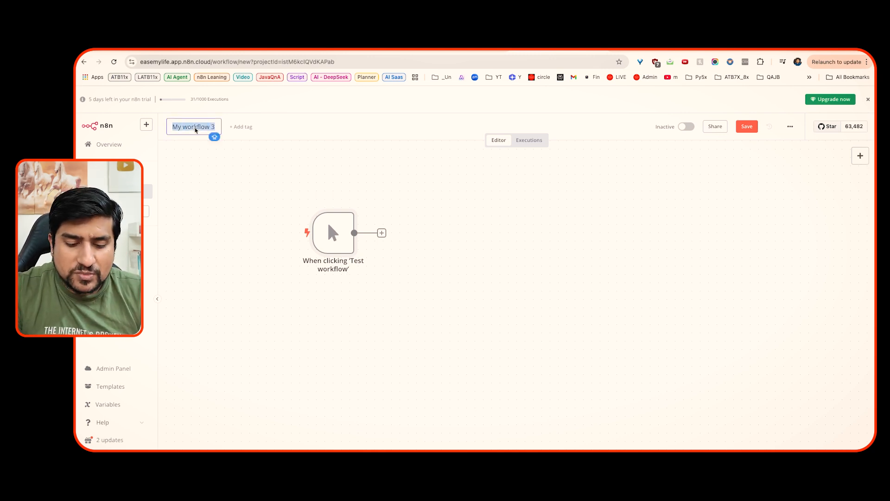
text(Cov)
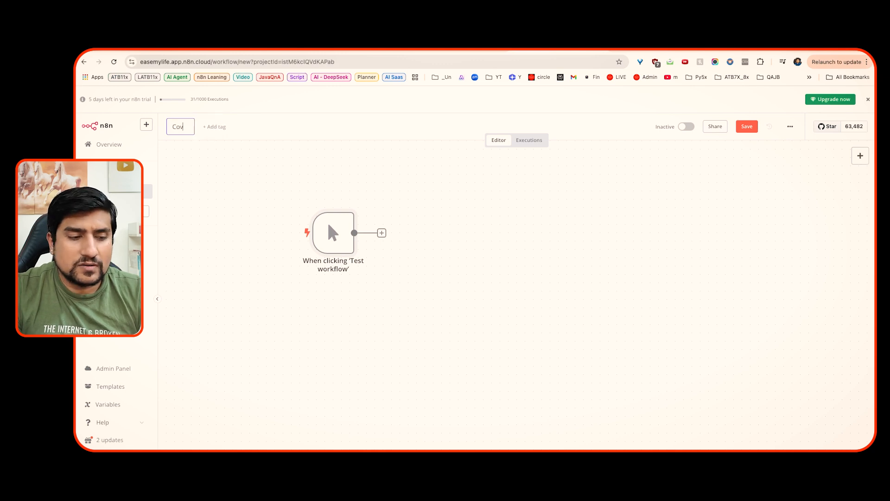
text(er IEtte)
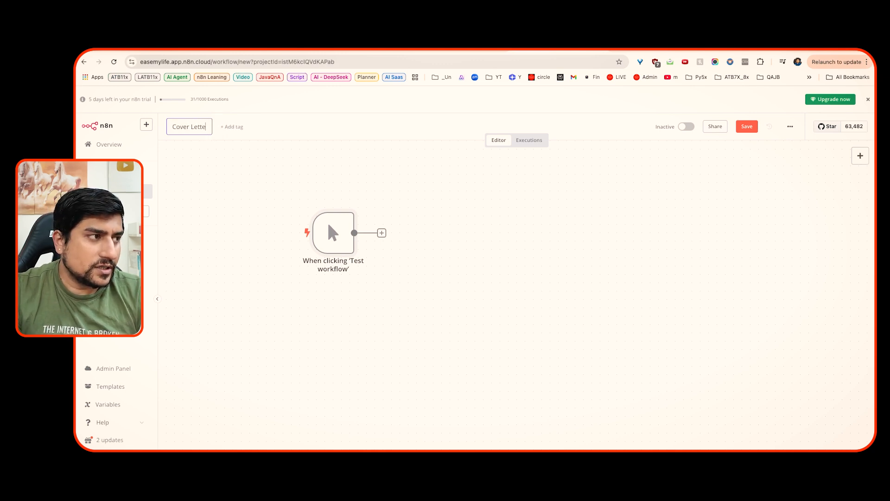
text(r Send to HR(From sheet)
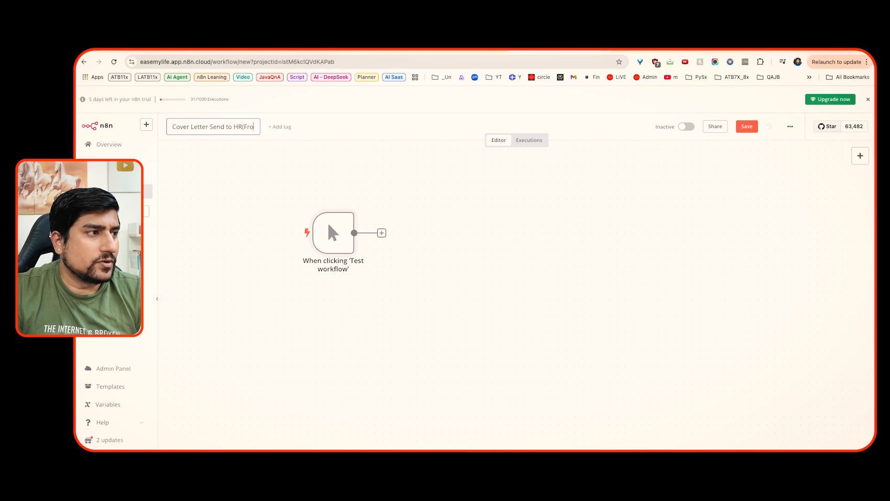
key(BackSpace)
key(BackSpace)
key(BackSpace)
key(BackSpace)
key(BackSpace)
text(GSheet))
key(Return)
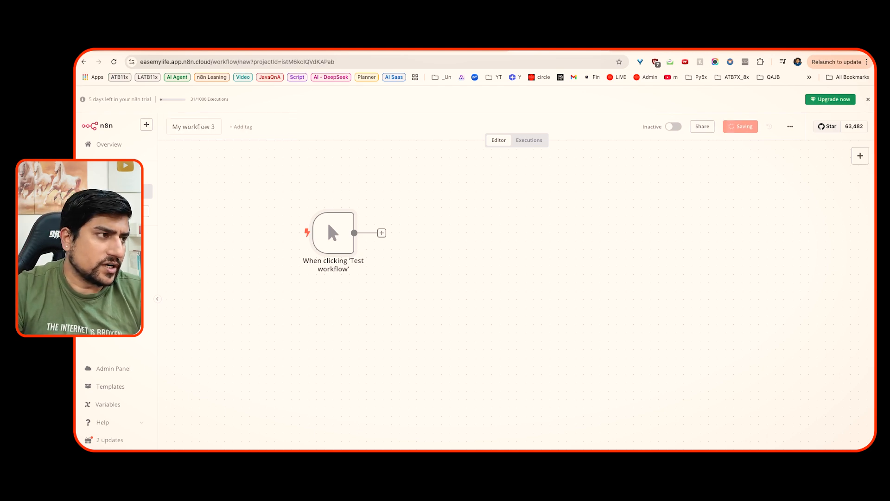
Step: Add the tag "demo" to the workflow
click(306, 128)
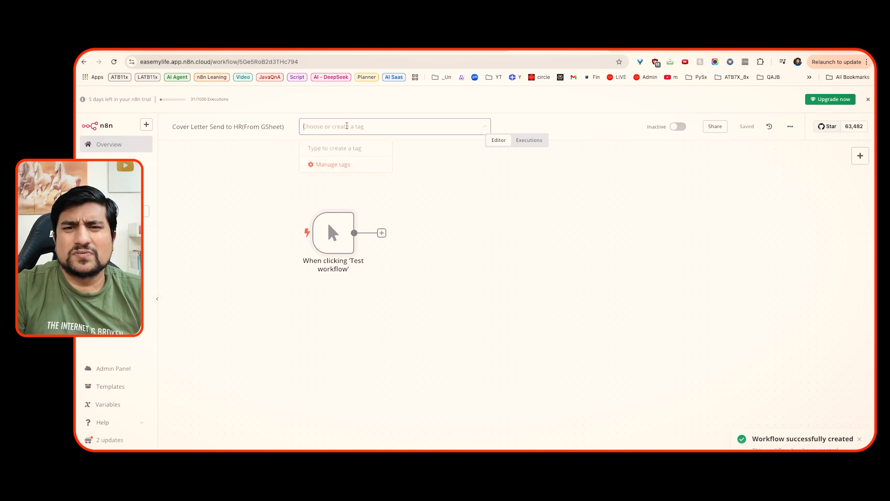
text(demo)
key(Return)
click(293, 226)
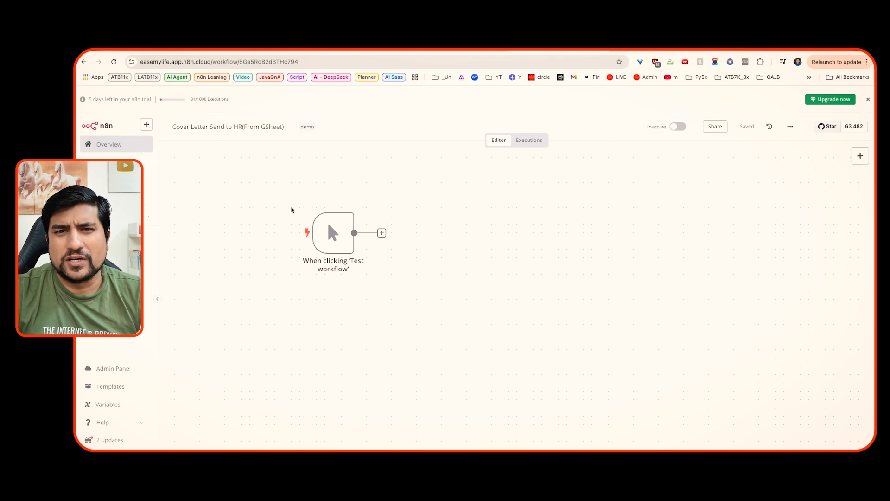
Step: Connect a Google Sheets node with the "Get row(s) in sheet" action after the manual trigger
drag(335, 239, 319, 246)
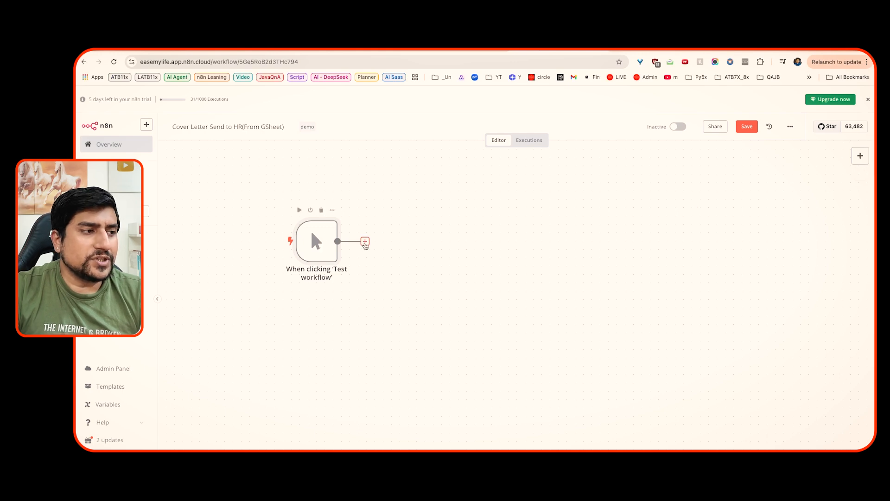
click(366, 243)
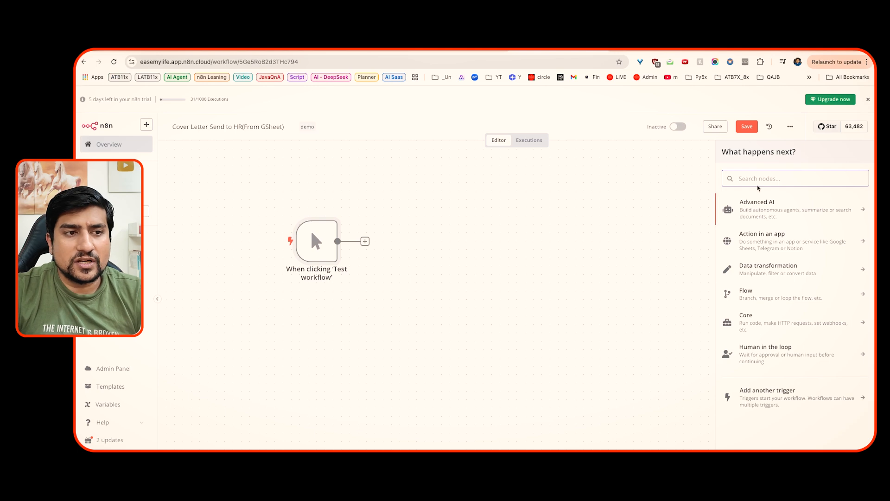
text(Go)
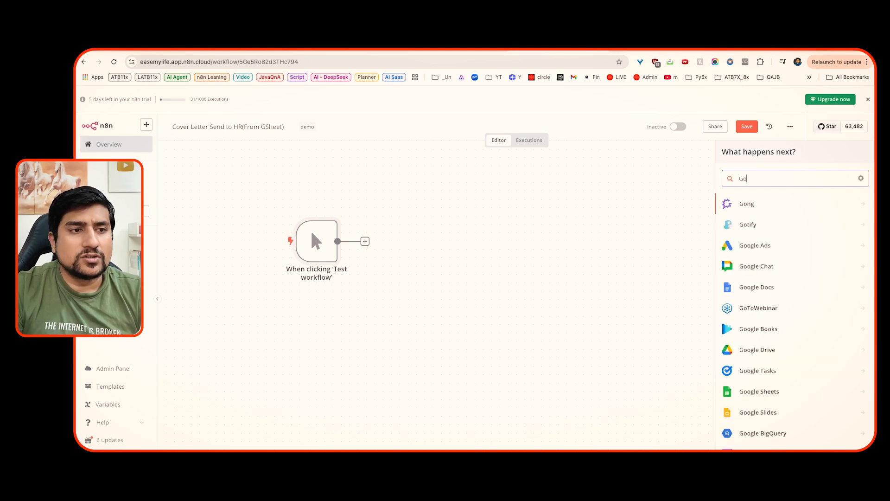
text(ogle She)
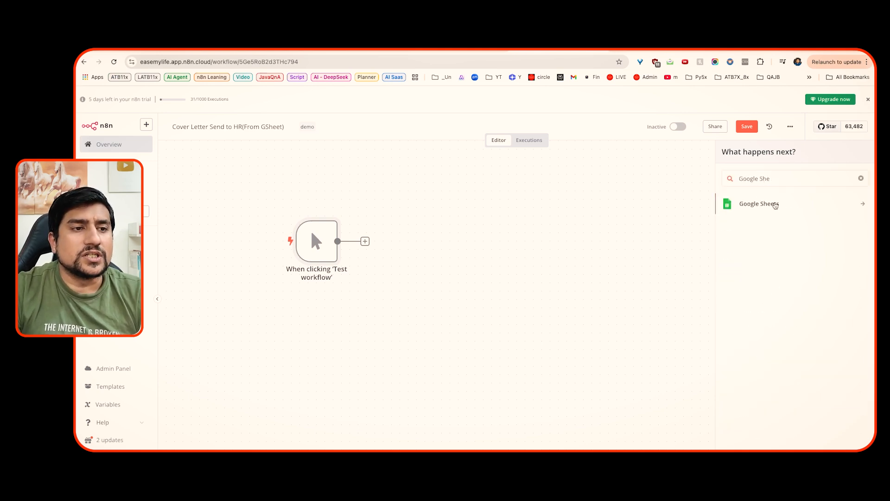
click(773, 204)
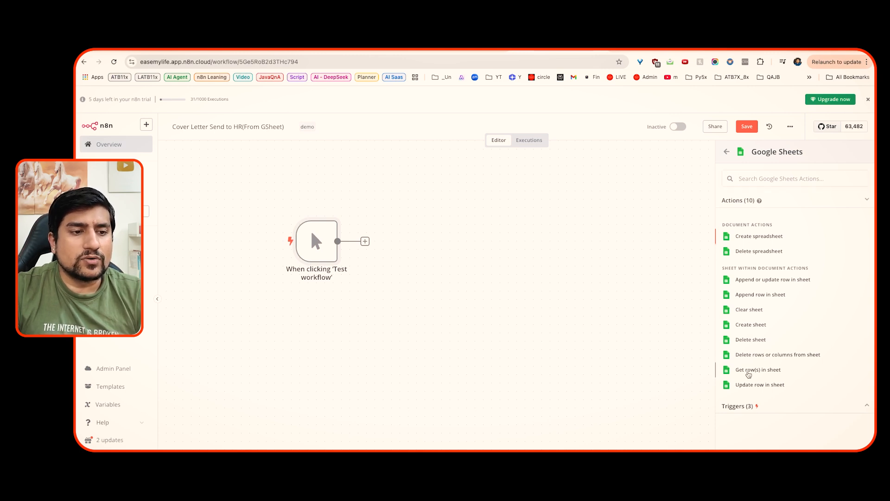
click(749, 370)
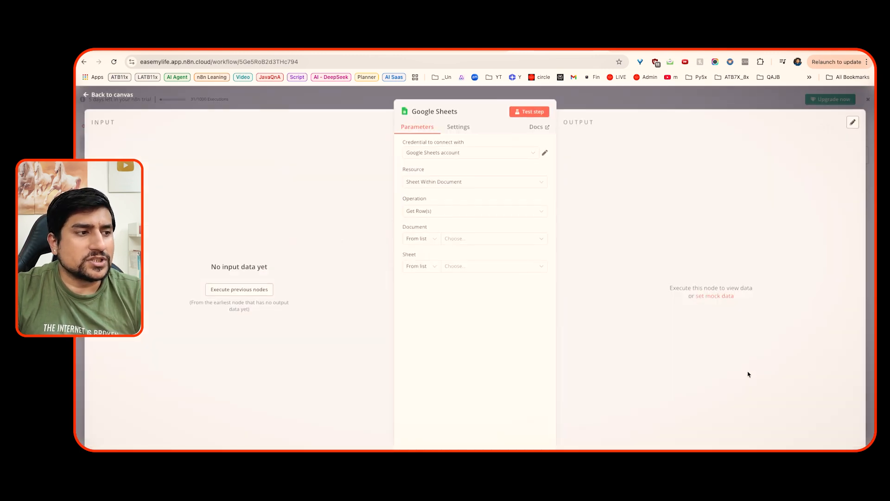
click(438, 157)
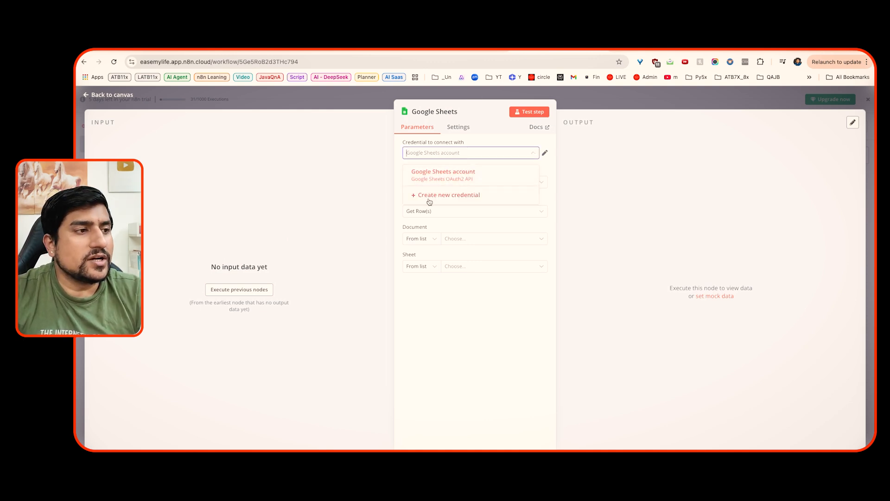
click(444, 195)
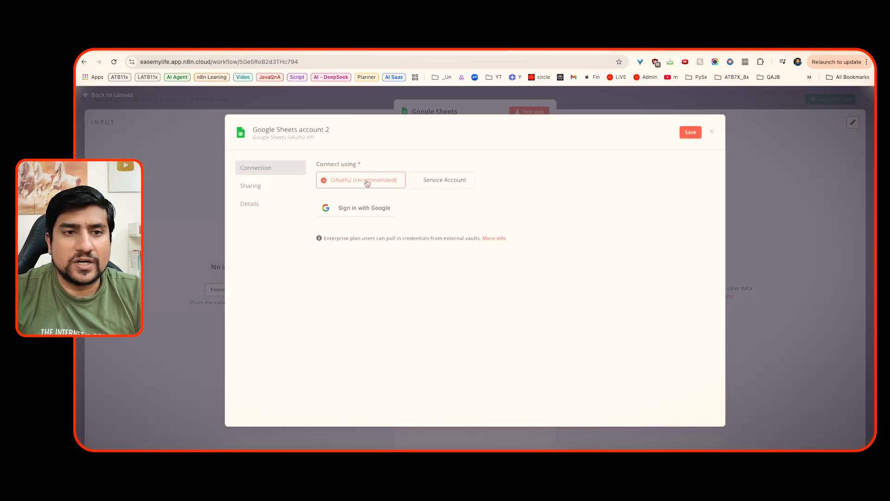
click(357, 214)
drag(758, 52, 606, 118)
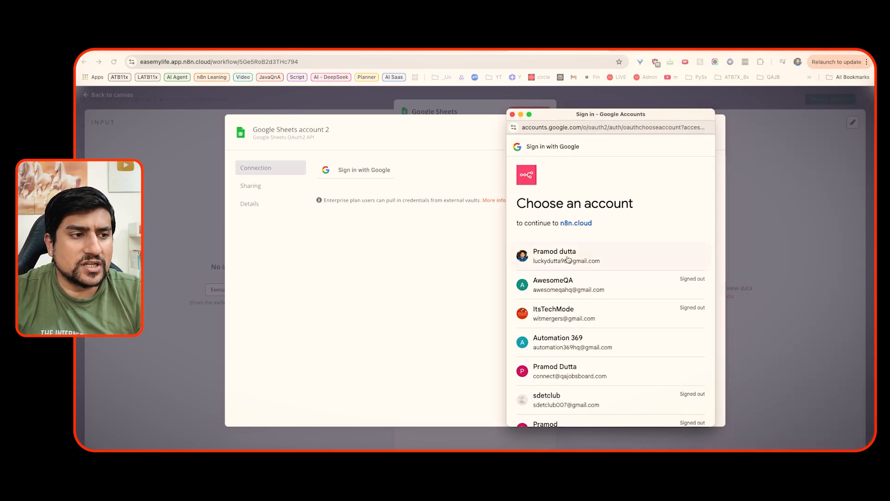
click(512, 115)
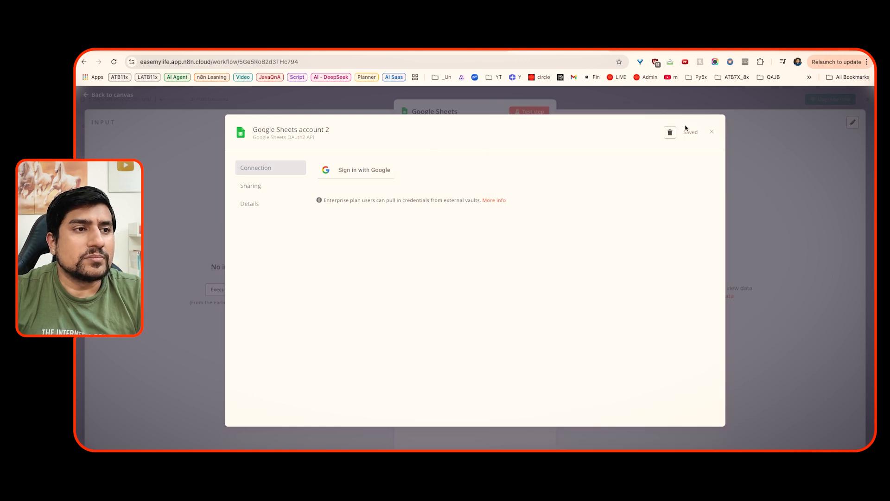
click(713, 133)
click(498, 298)
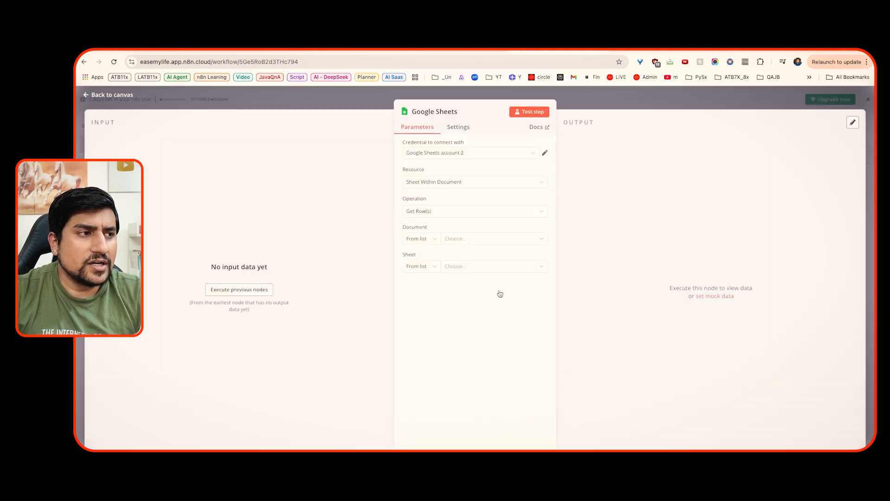
Step: Select the existing "Google Sheets account" credential for the Google Sheets node
click(456, 154)
click(433, 179)
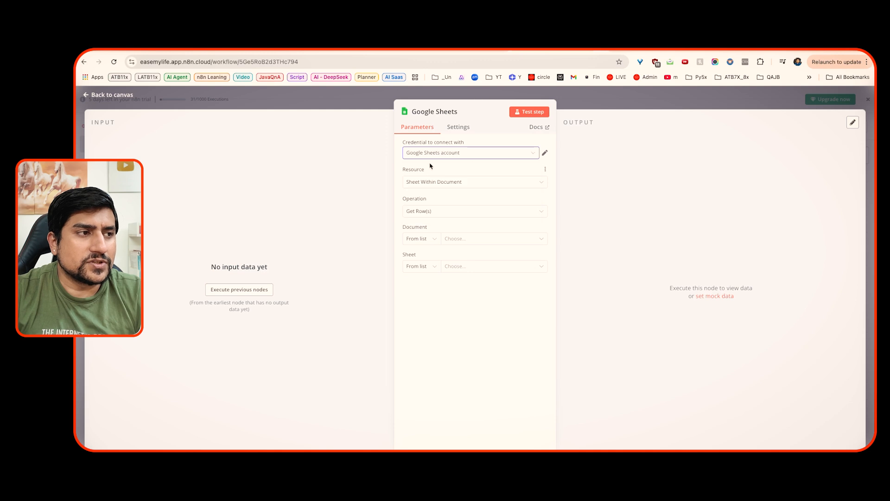
Step: Set the Google Sheets node's document by URL, using the address of the QA Lead Application Jobs spreadsheet
click(435, 185)
click(429, 216)
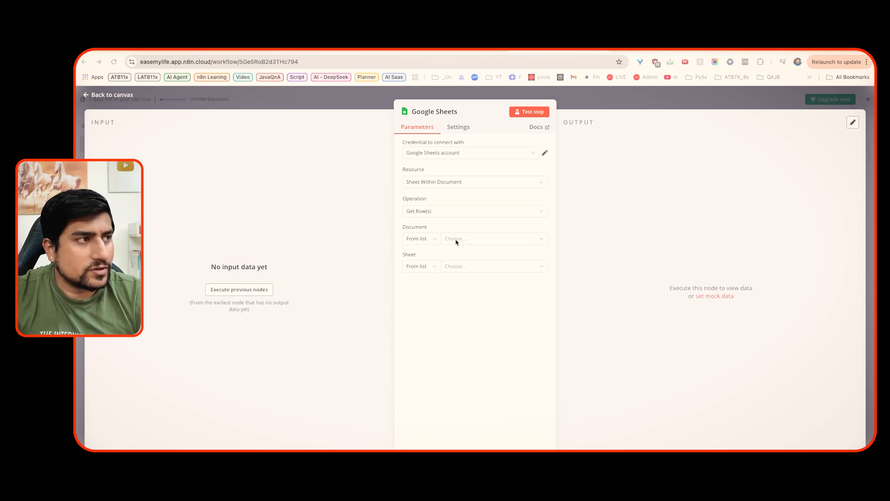
key(alt+Tab)
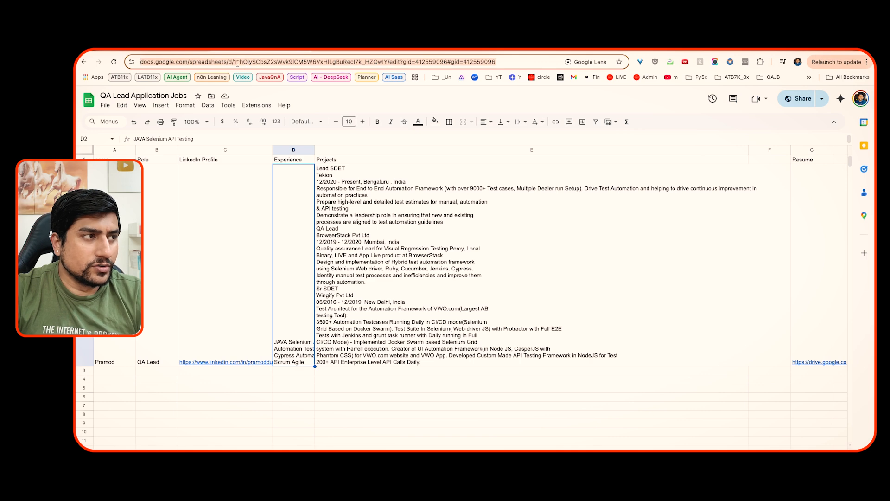
click(181, 51)
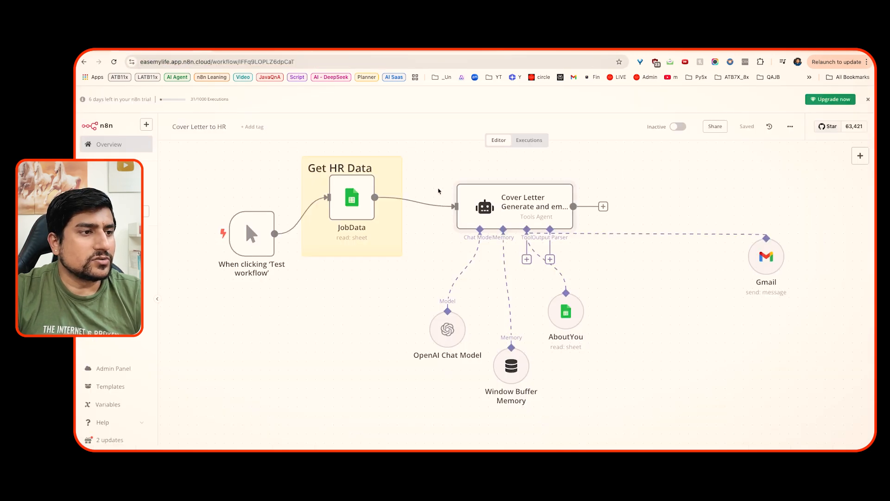
click(386, 52)
click(180, 51)
click(475, 182)
click(438, 217)
click(491, 239)
key(ctrl+v)
click(448, 299)
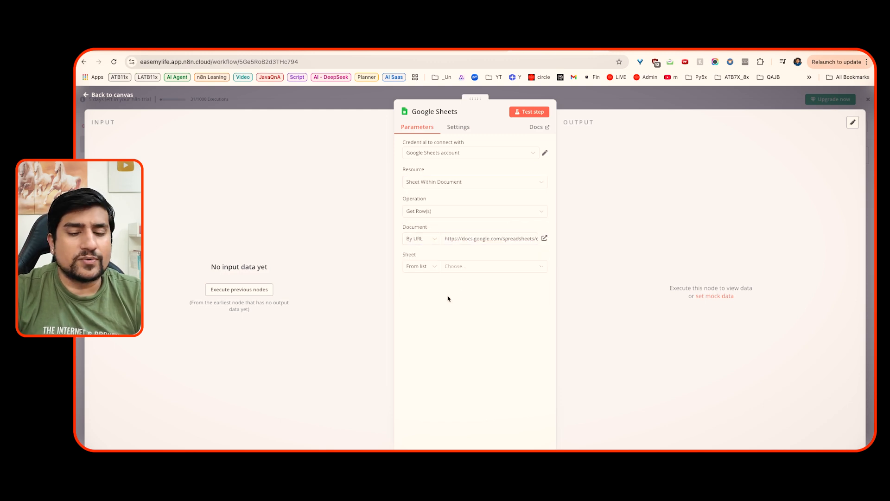
Step: Choose Sheet1 from the list as the sheet for the Google Sheets node
click(425, 266)
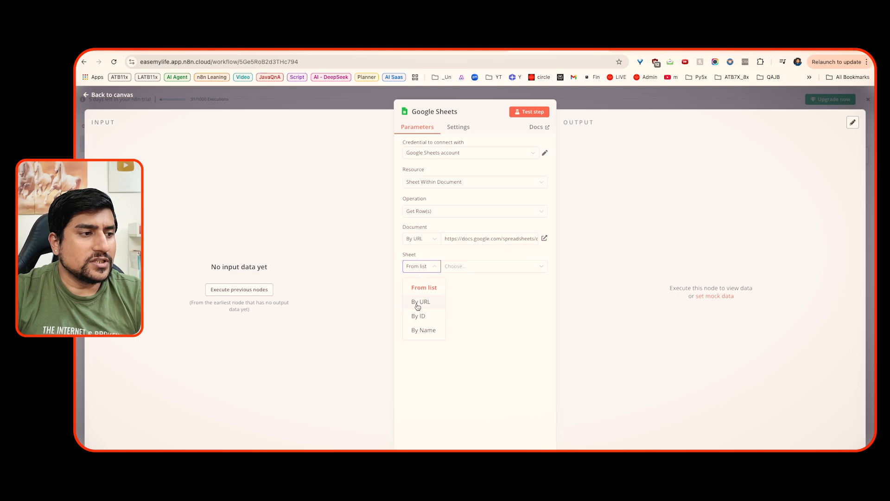
click(461, 267)
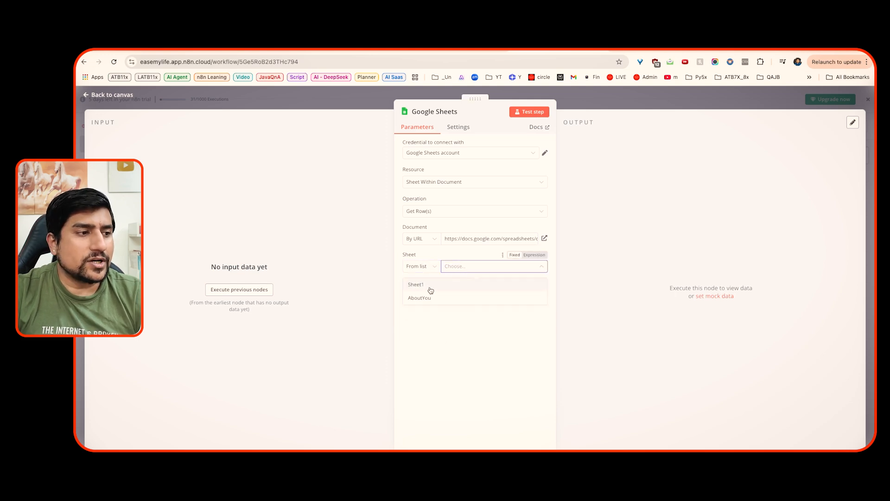
click(421, 287)
Step: Examine the job data in Sheet1 of the QA Lead Application Jobs spreadsheet
click(260, 52)
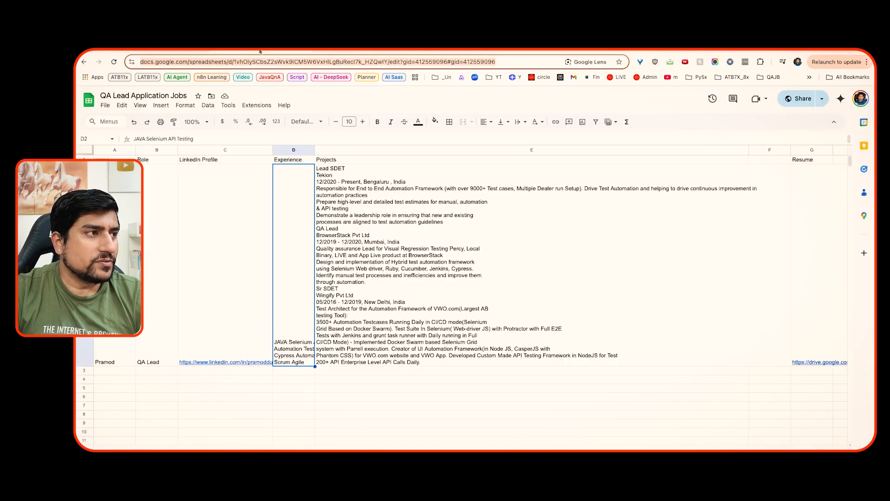
click(157, 444)
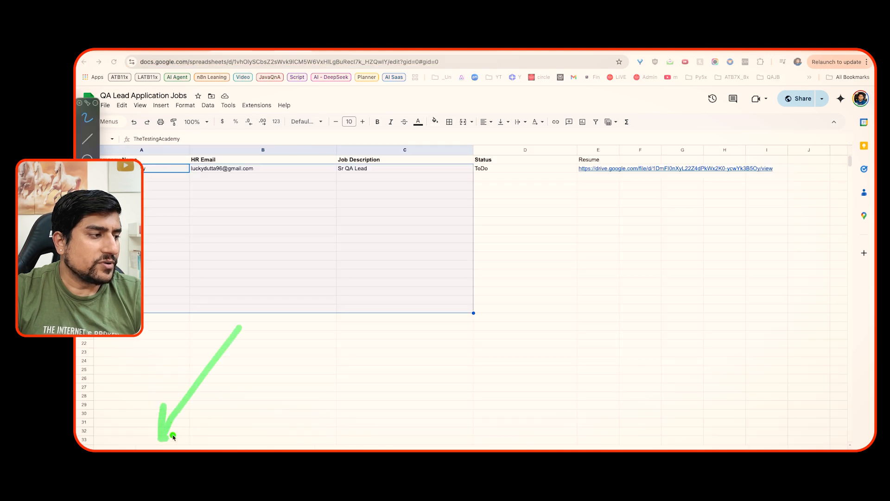
key(ctrl+shift+d)
mouse_move(153, 188)
mouse_down()
mouse_move(358, 176)
mouse_move(266, 200)
mouse_up()
key(Escape)
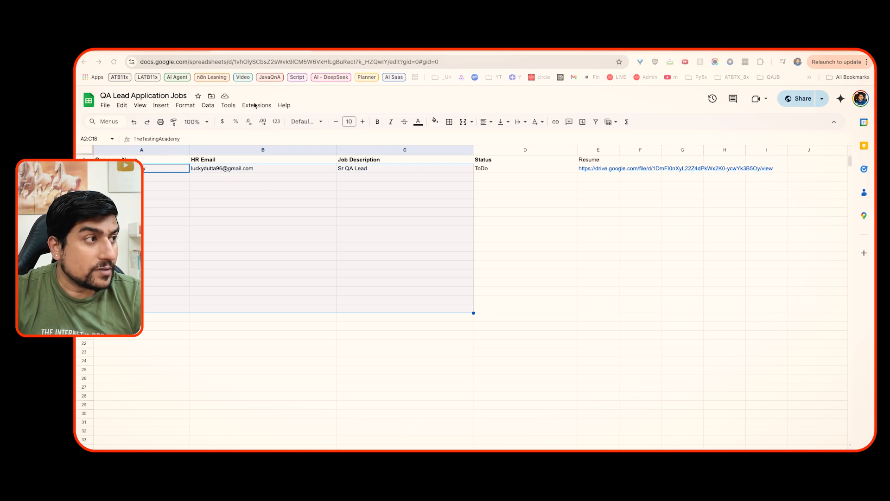
Step: Return to the workflow and run a test of the Google Sheets node
key(ctrl+shift+Tab)
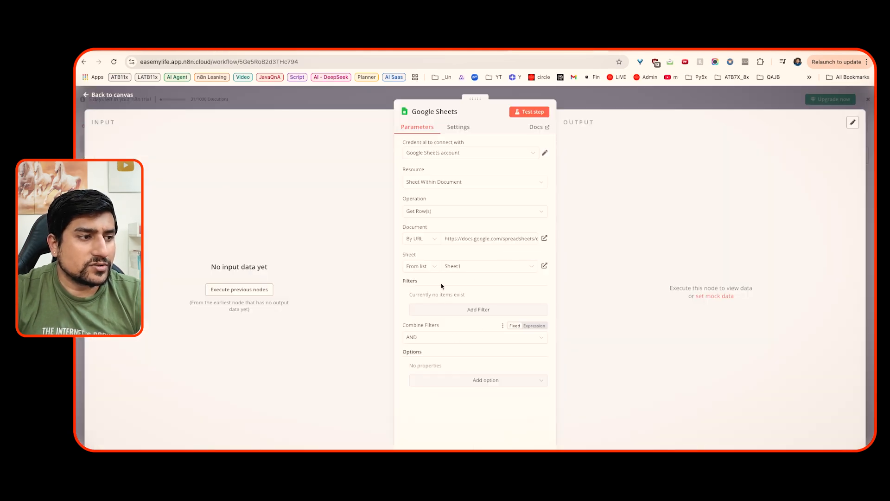
click(536, 112)
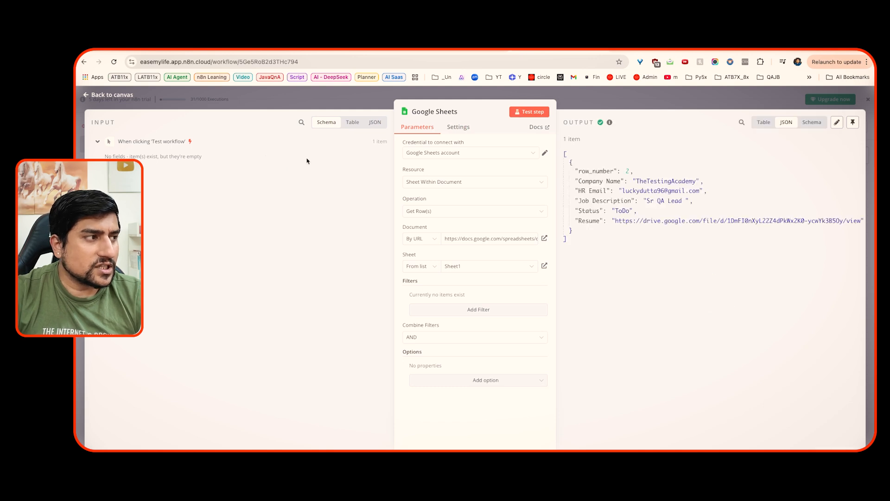
key(ctrl+shift+a)
mouse_move(175, 142)
mouse_down()
mouse_move(304, 143)
mouse_move(163, 349)
mouse_move(213, 143)
mouse_up()
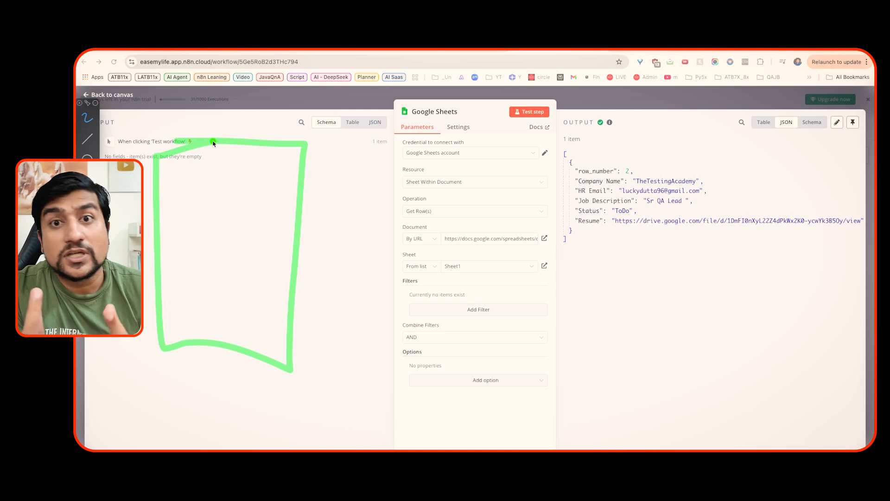
mouse_move(435, 96)
mouse_down()
mouse_move(477, 381)
mouse_move(438, 138)
mouse_up()
drag(281, 234, 387, 262)
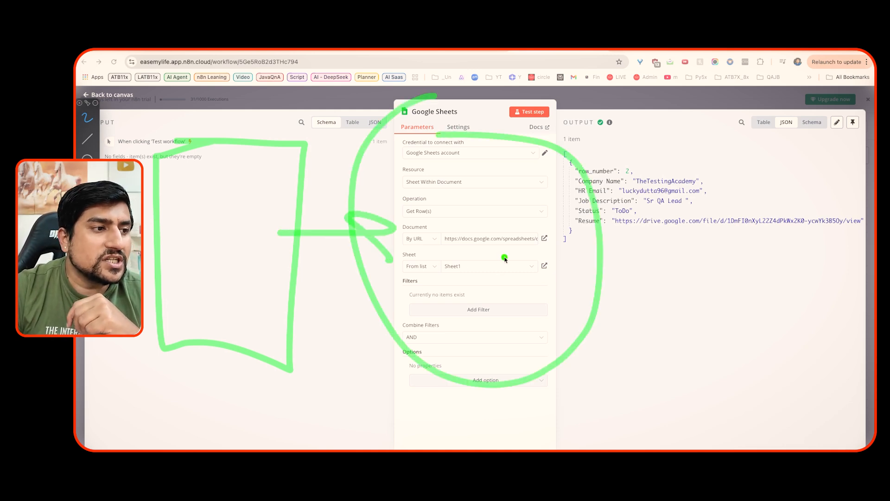
drag(466, 254, 527, 254)
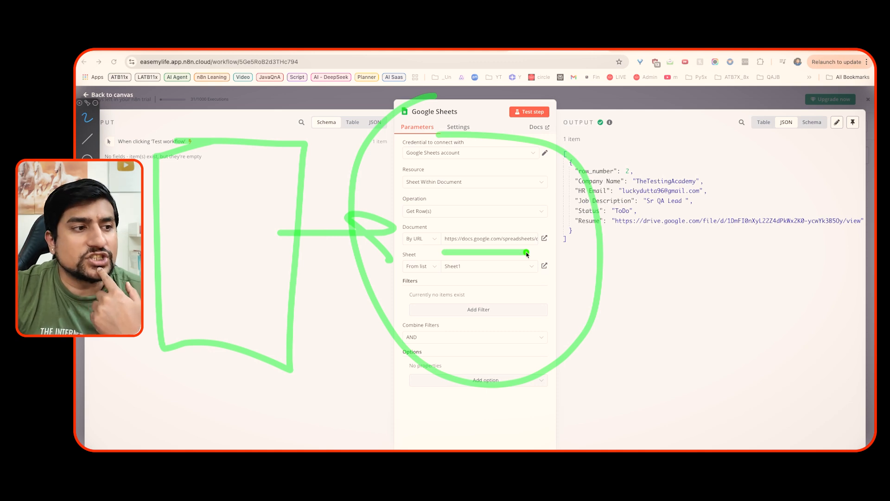
drag(444, 280, 473, 277)
mouse_move(684, 149)
mouse_down()
mouse_move(556, 232)
mouse_move(662, 138)
mouse_move(695, 130)
mouse_up()
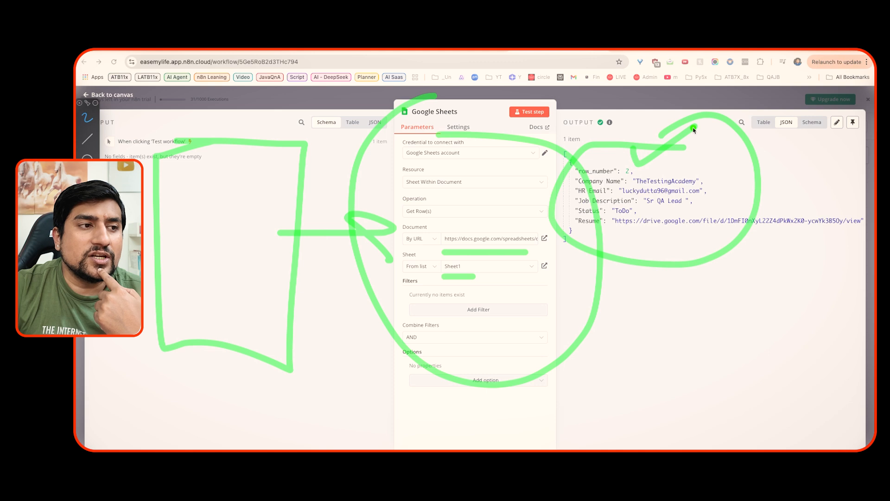
mouse_move(604, 172)
mouse_down()
mouse_move(646, 173)
mouse_move(672, 210)
mouse_up()
drag(582, 235, 677, 232)
mouse_move(710, 197)
mouse_down()
mouse_move(738, 201)
mouse_move(782, 166)
mouse_up()
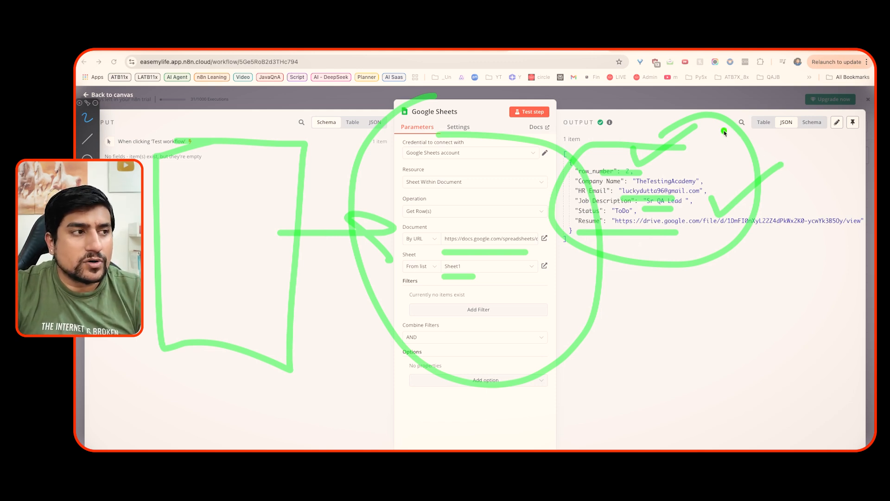
key(Escape)
Step: Examine the Google Sheets node's output in table, JSON and schema views, and its input as a table
click(763, 124)
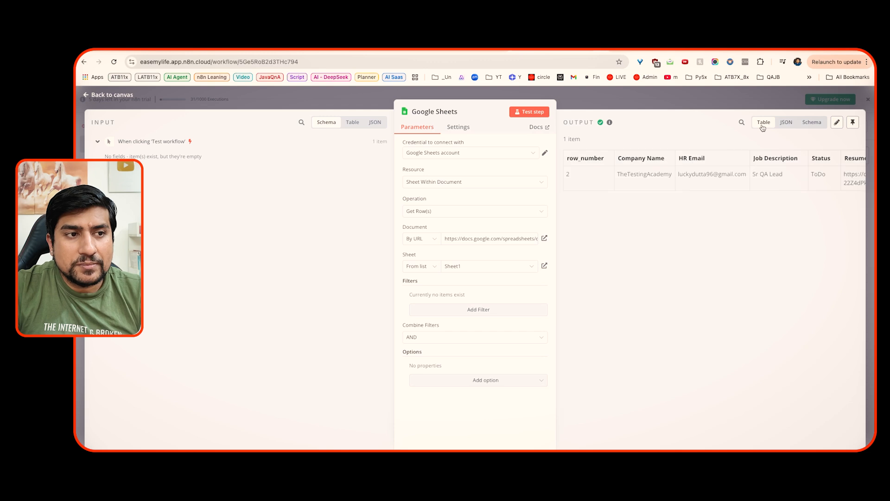
scroll(730, 182, right, 3)
click(786, 122)
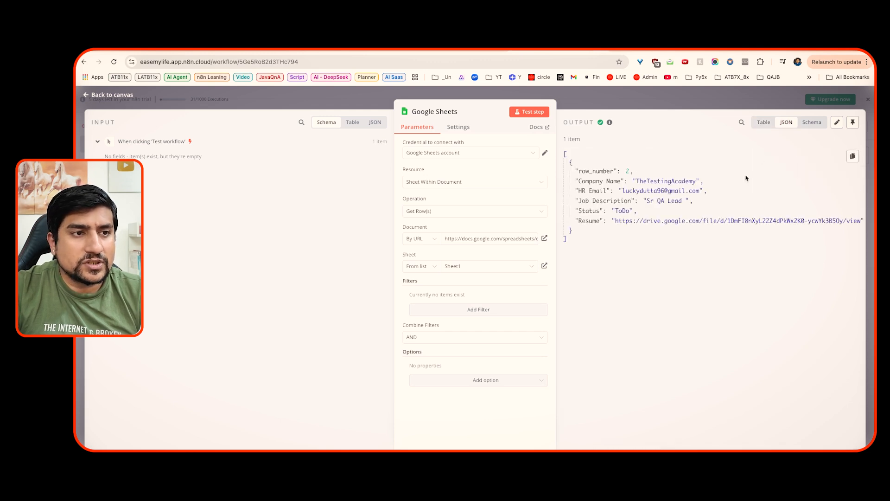
click(812, 122)
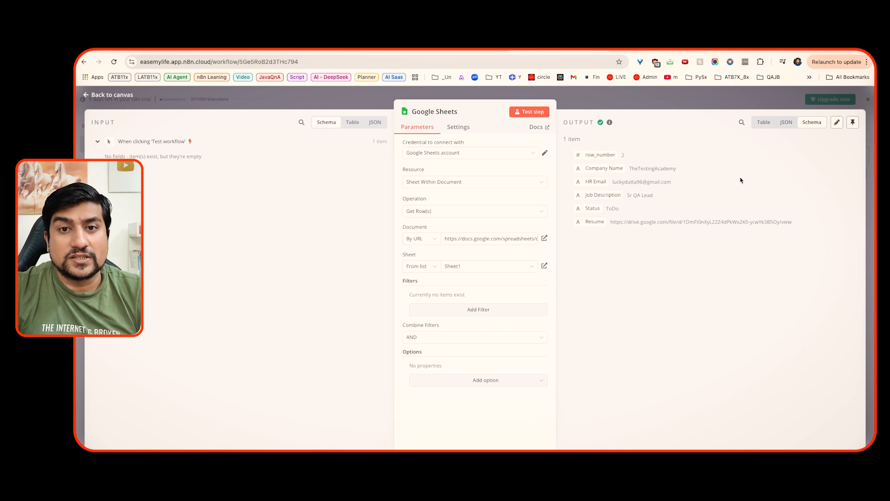
click(764, 123)
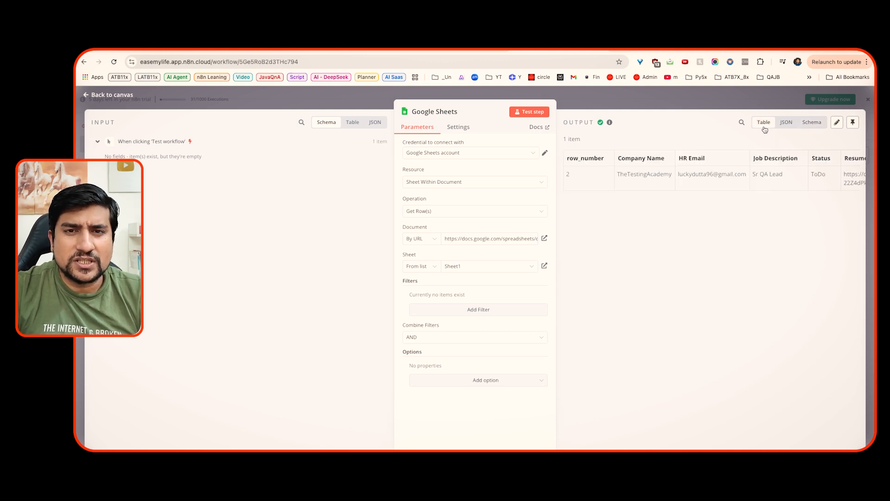
click(787, 124)
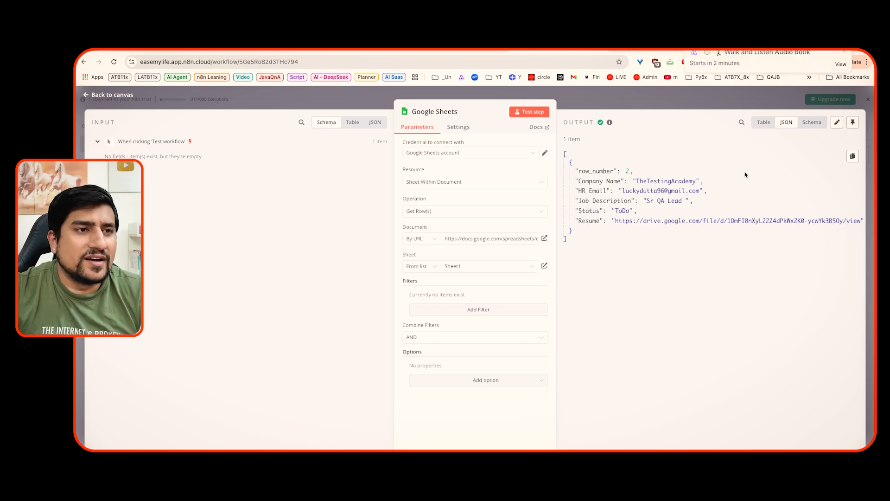
click(764, 122)
scroll(742, 186, right, 3)
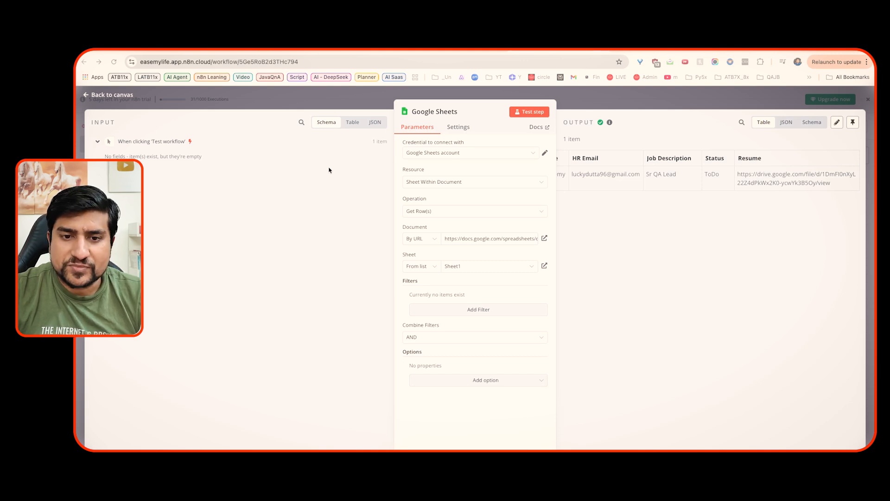
click(352, 122)
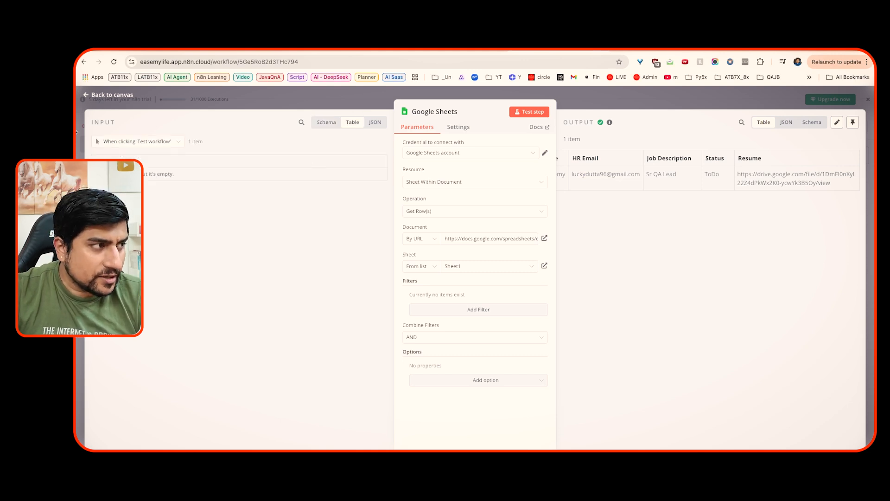
mouse_move(159, 182)
mouse_down()
mouse_move(160, 190)
mouse_move(237, 164)
mouse_up()
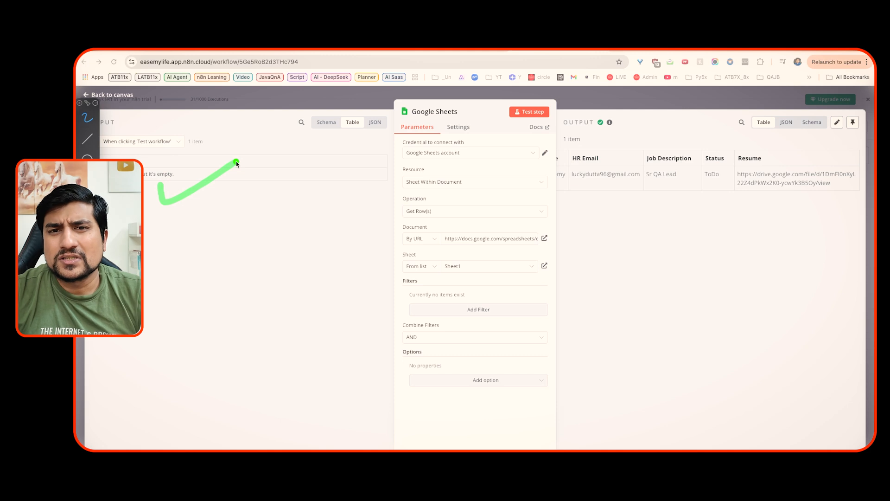
key(Escape)
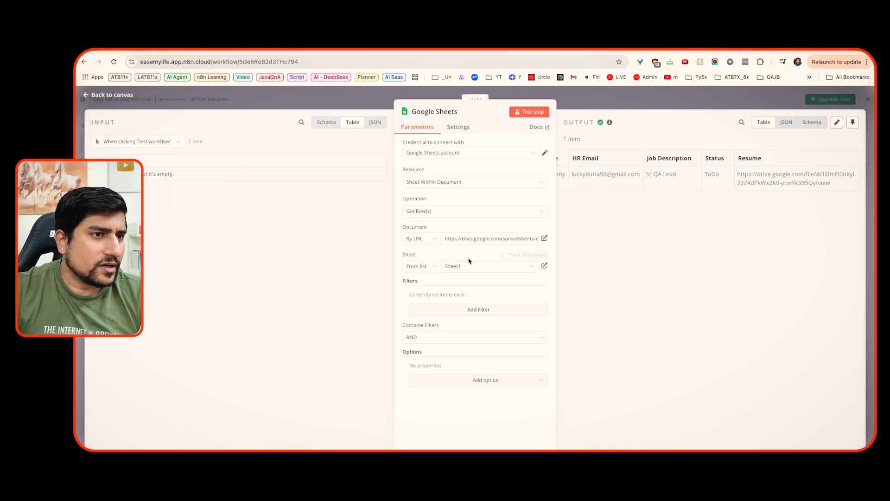
Step: Save the workflow from the canvas and start adding a node after the Google Sheets node
click(584, 101)
click(749, 129)
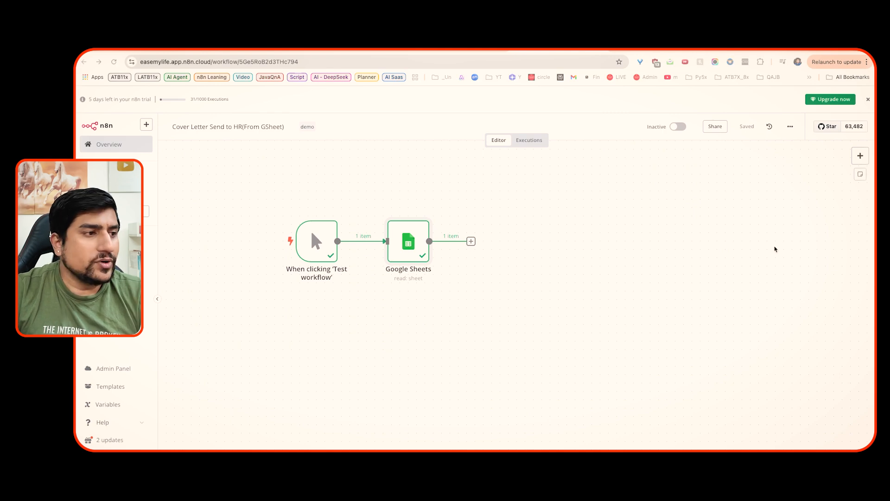
click(471, 241)
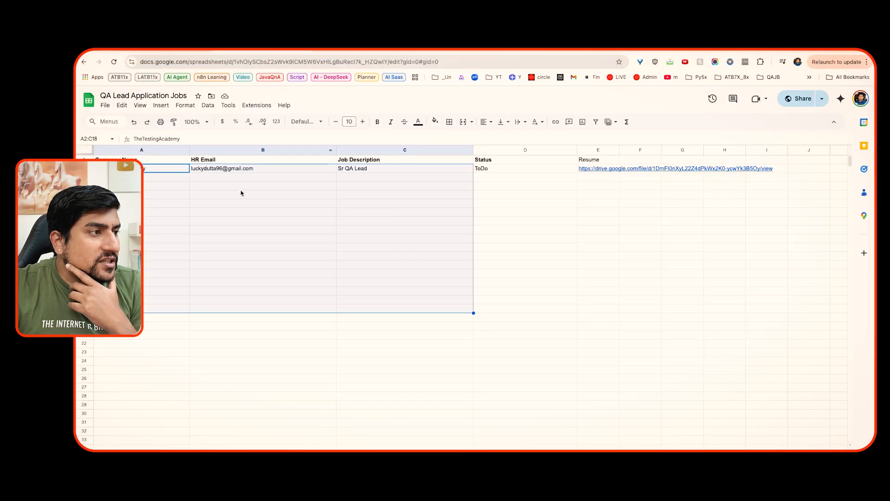
Step: Examine the company name, HR email and job description cells of the job row in Sheet1
click(260, 208)
click(374, 170)
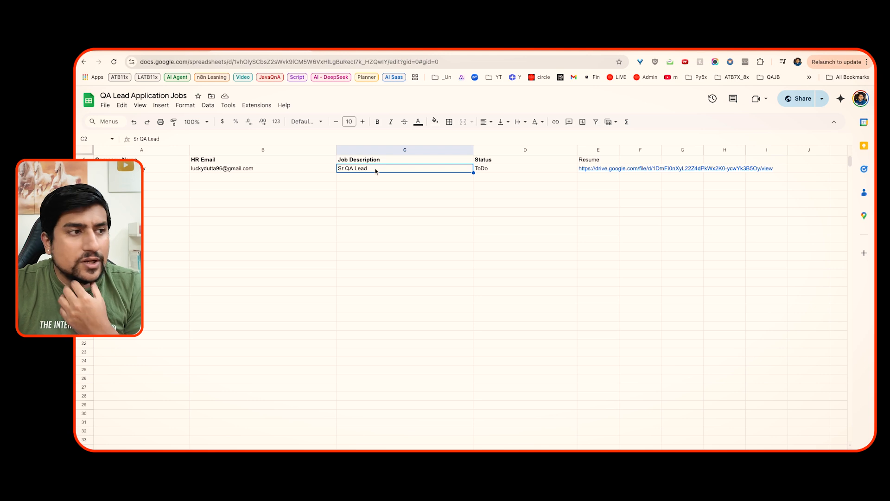
click(268, 170)
click(171, 168)
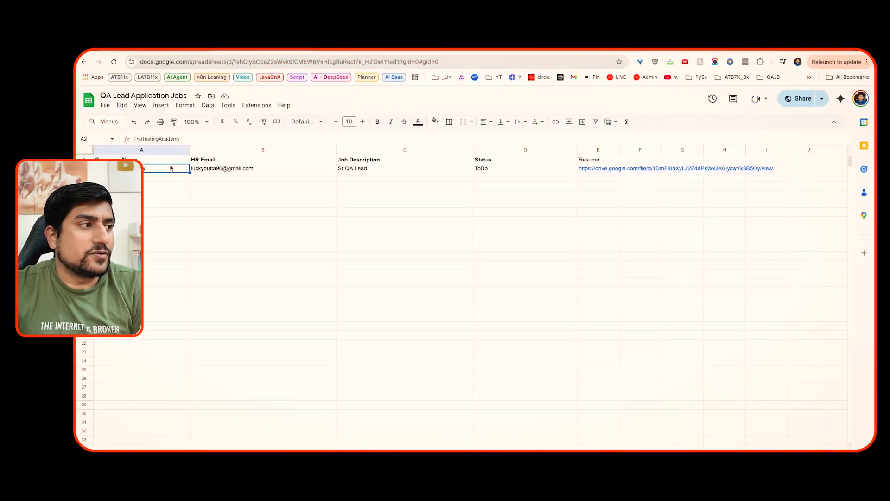
click(160, 192)
drag(160, 169, 358, 173)
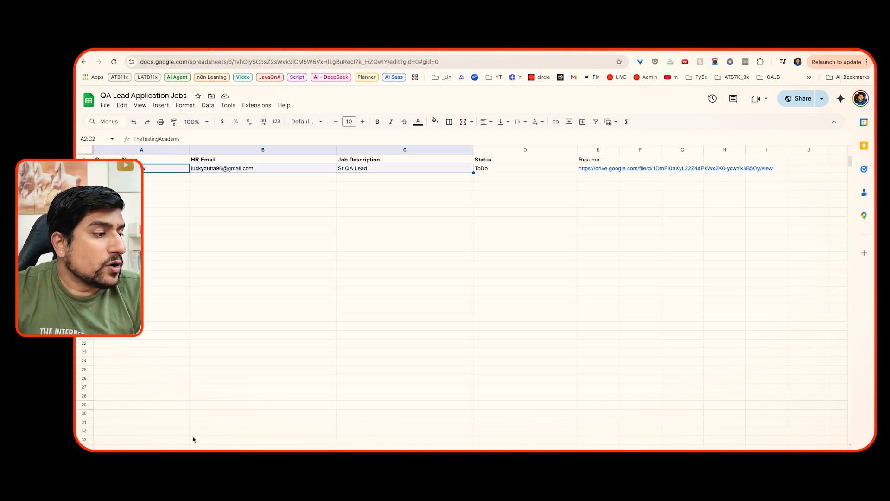
Step: Examine the candidate's profile, experience and projects in the AboutYou sheet, and return to the n8n workflow
click(204, 455)
click(332, 277)
drag(116, 235, 410, 229)
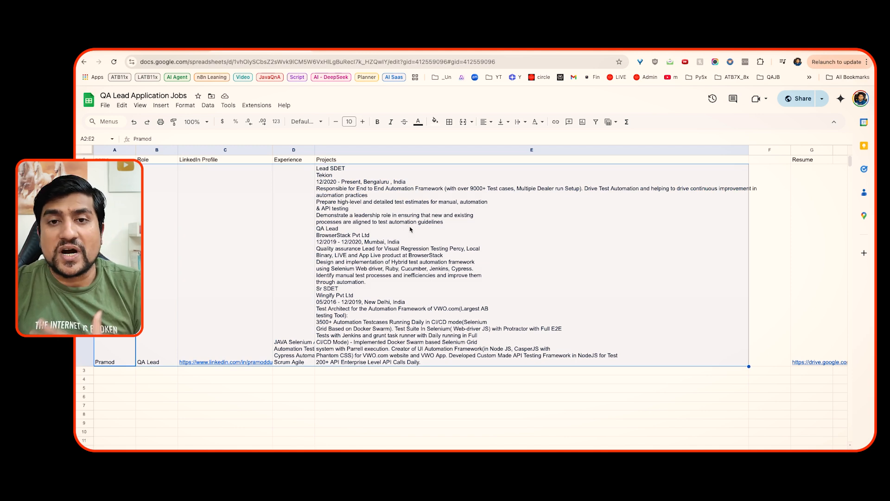
click(147, 322)
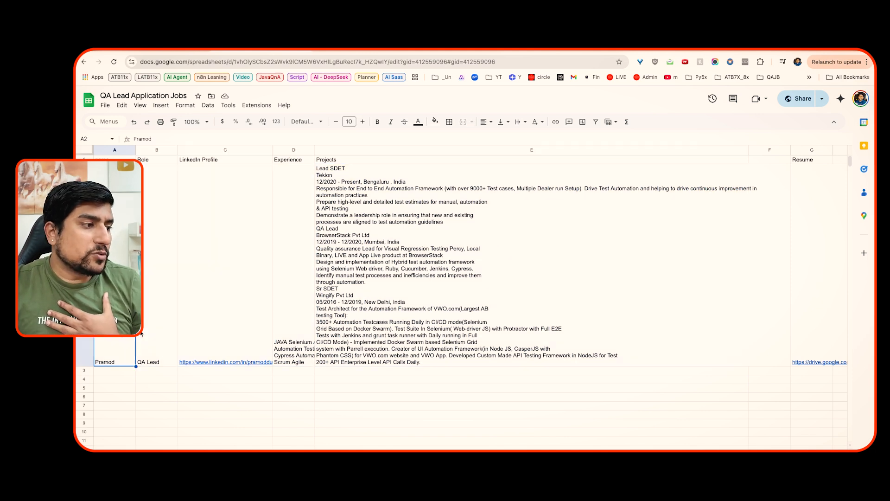
click(197, 336)
click(312, 312)
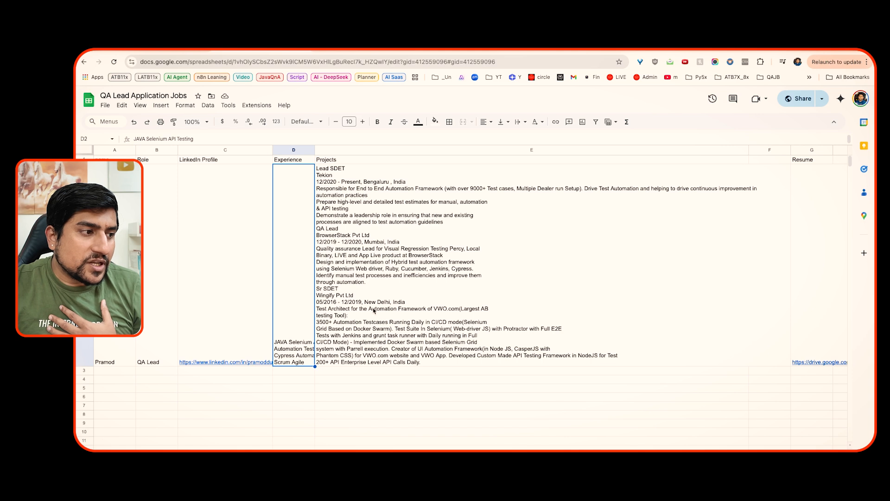
click(377, 310)
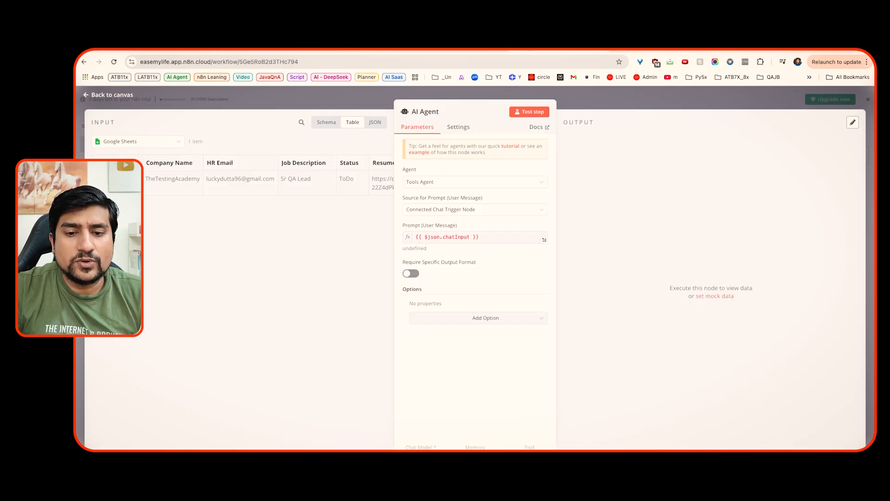
key(super+Tab)
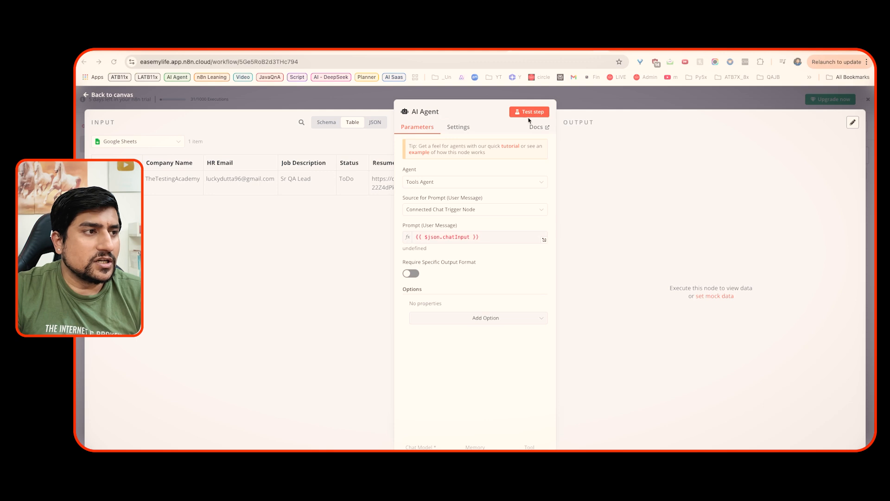
Step: Return to the canvas and browse the tools that can be attached to the AI Agent node
click(436, 112)
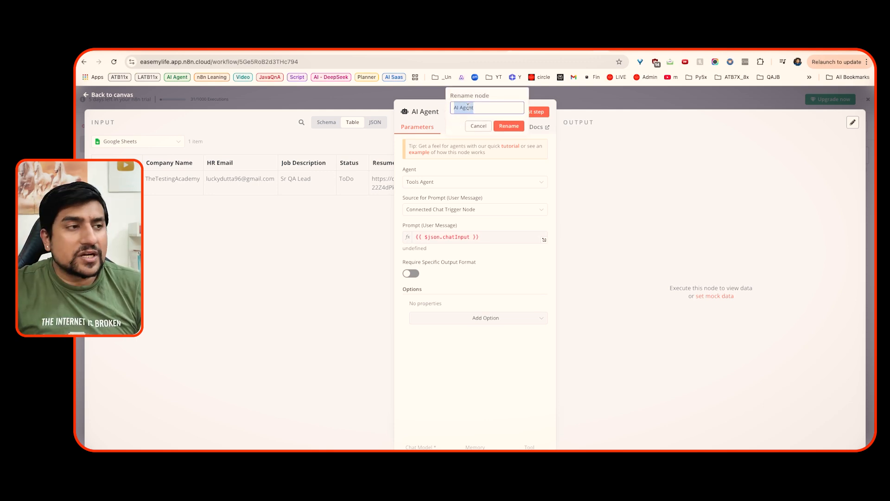
click(613, 103)
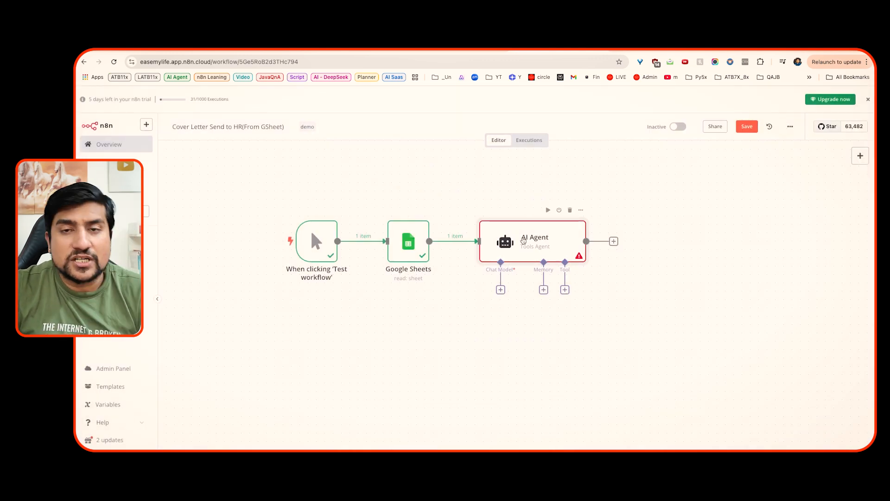
key(ctrl+a)
drag(502, 297, 477, 326)
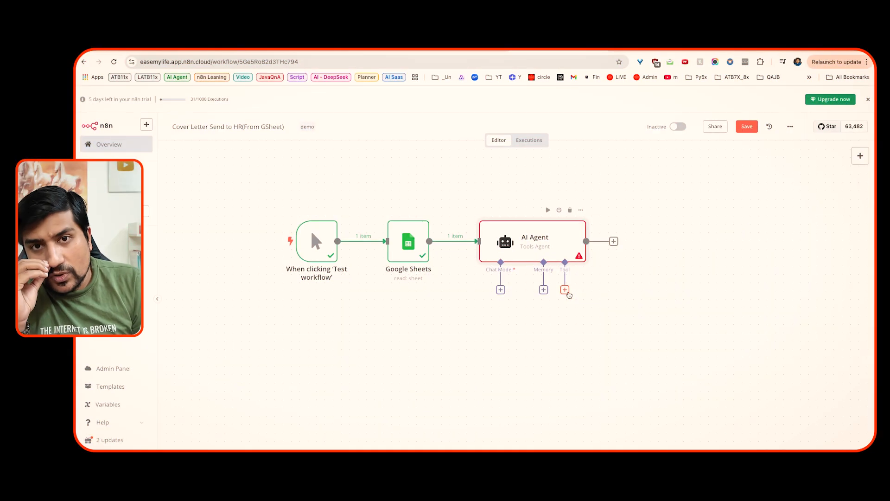
click(565, 290)
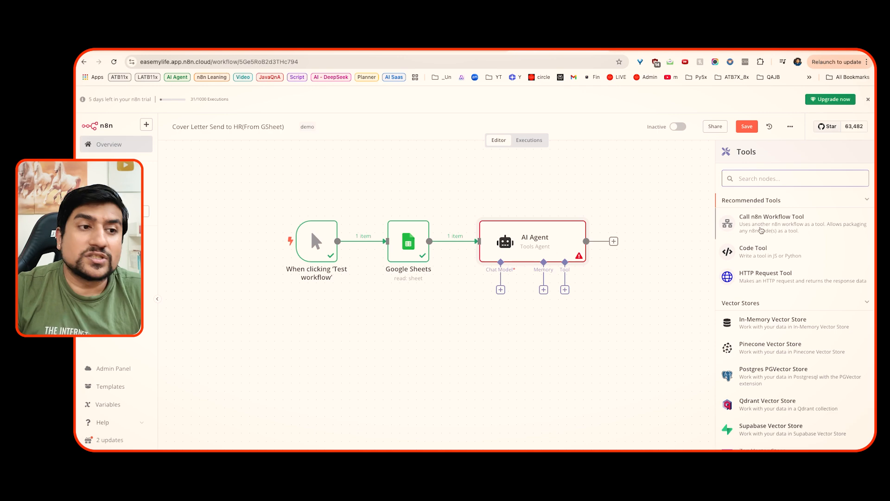
scroll(761, 231, down, 10)
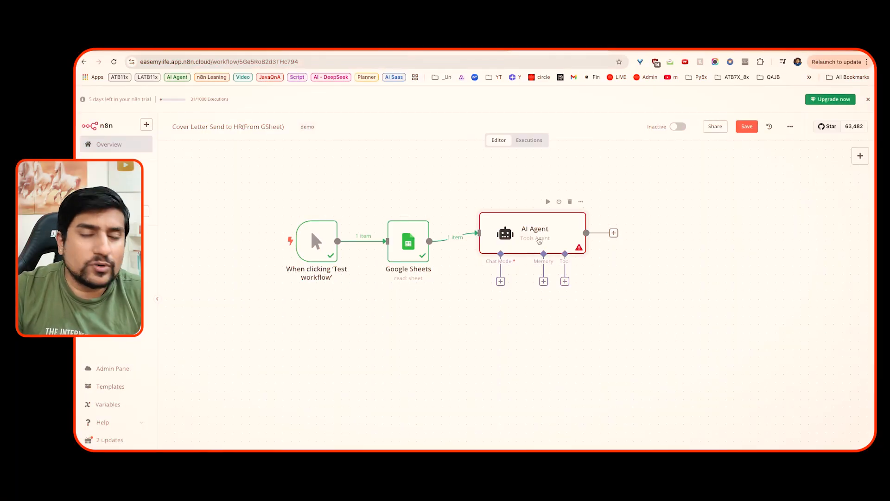
Step: Attach an OpenAI Chat Model to the AI Agent node as its chat model
click(501, 283)
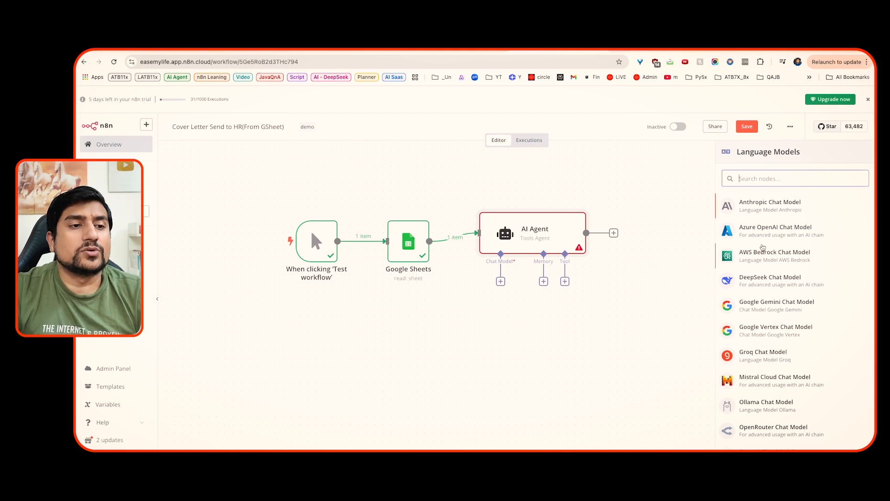
text(open)
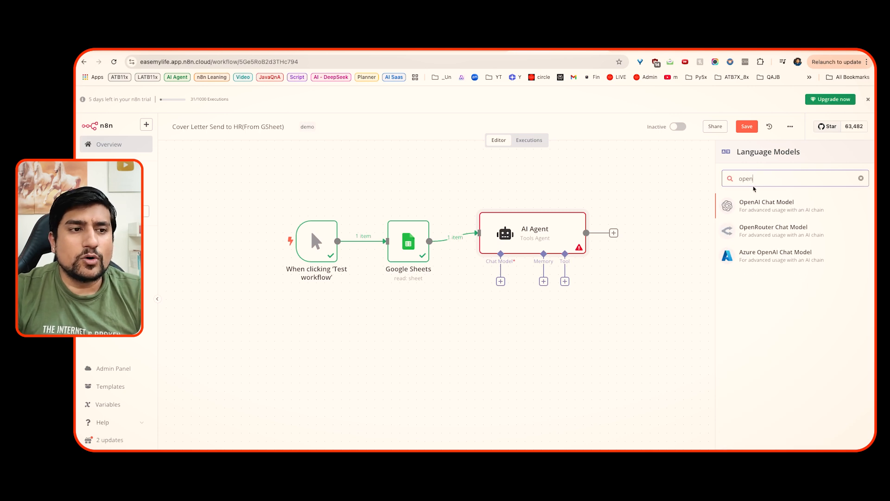
click(764, 206)
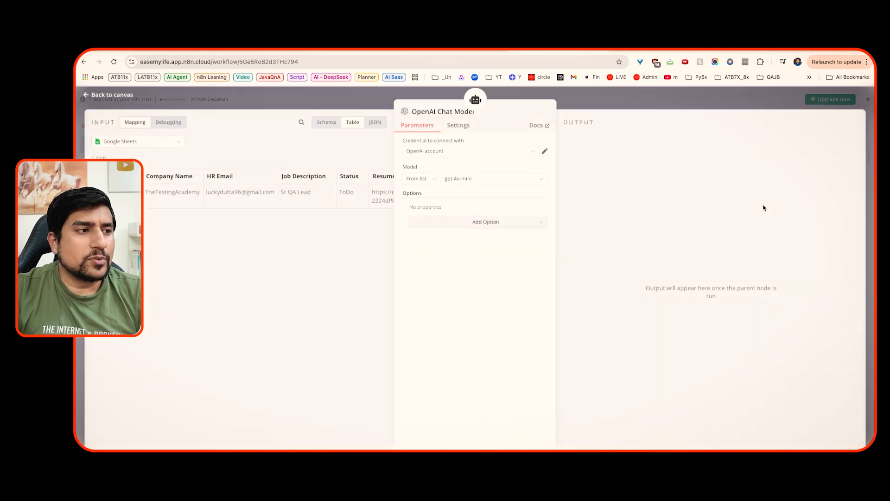
Step: Open a new OpenAI credential form for the chat model and read the linked n8n documentation on external secrets
click(445, 153)
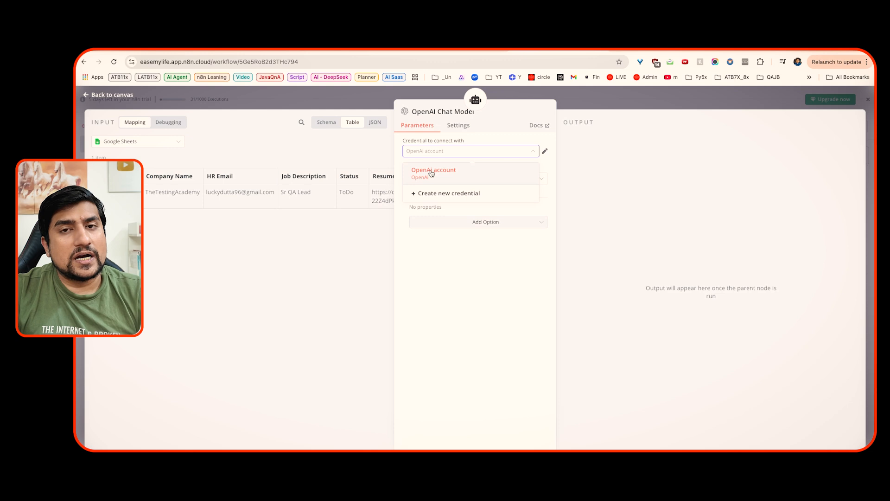
click(433, 196)
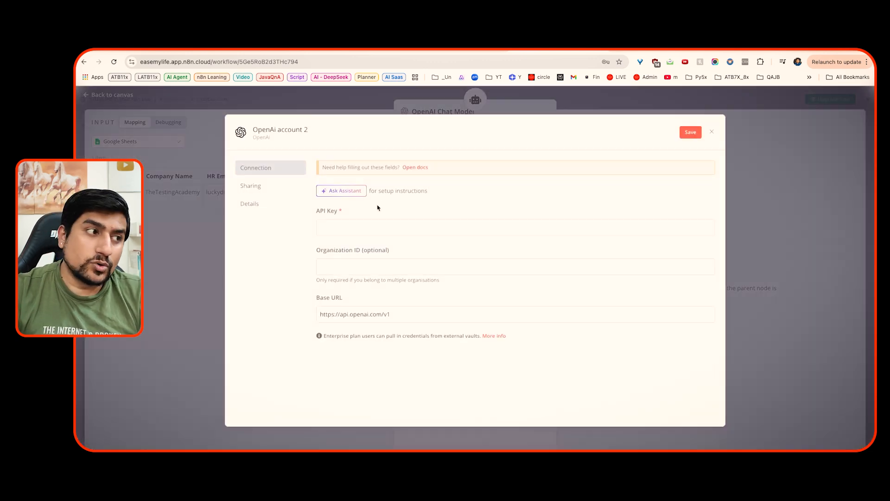
click(492, 336)
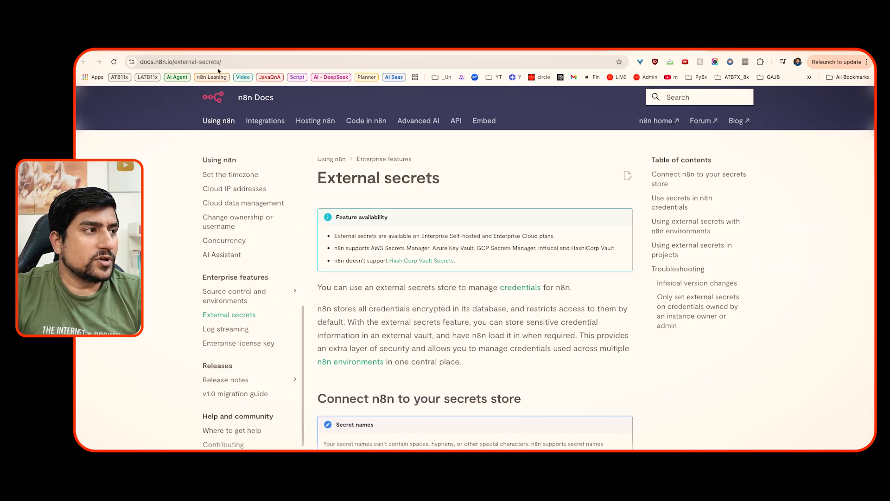
scroll(382, 288, down, 2)
scroll(381, 289, down, 7)
scroll(382, 289, up, 3)
scroll(382, 289, down, 3)
key(ctrl+w)
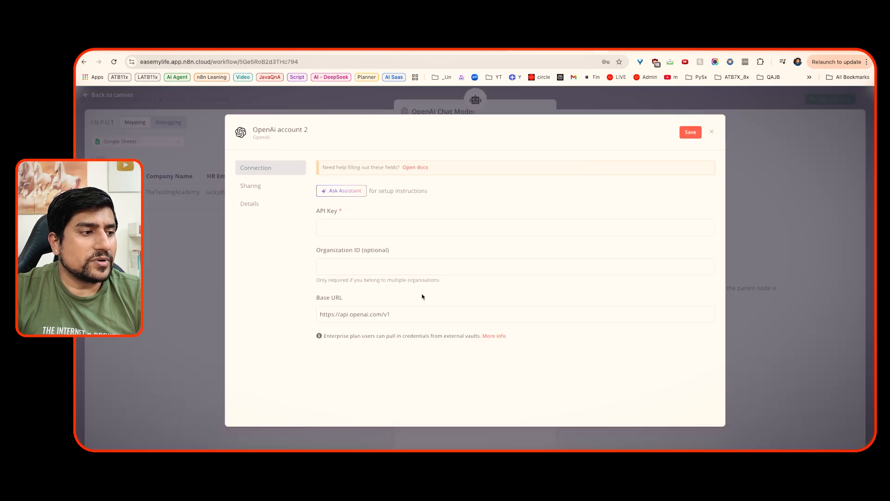
Step: Open the OpenAI credential documentation, search the web for "platform chatgpt" and open the OpenAI API overview
click(420, 167)
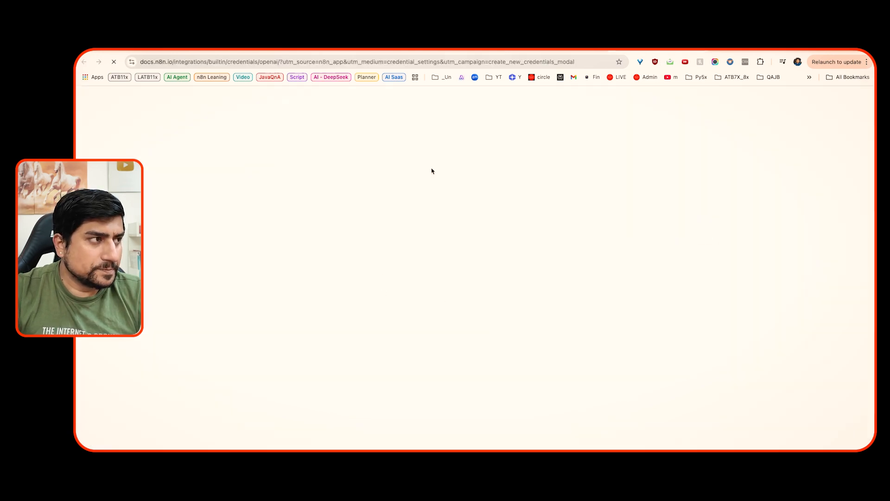
click(414, 63)
text(plate)
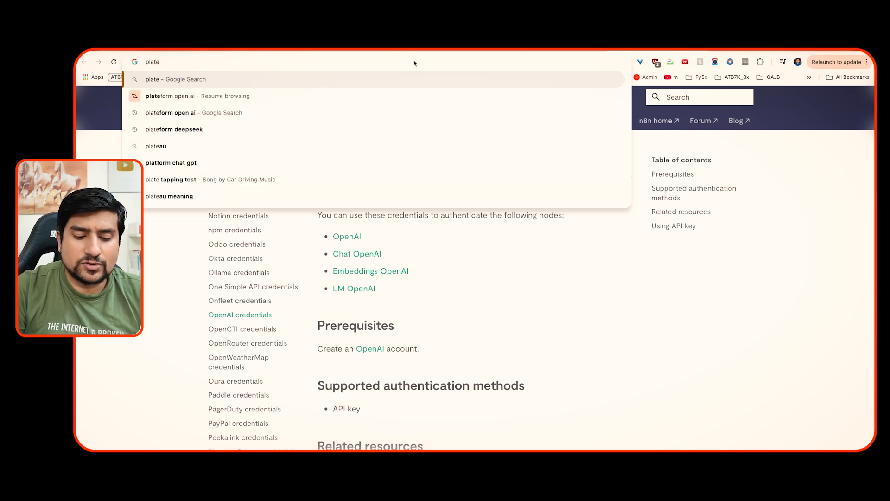
text(form chat)
key(Down)
key(Return)
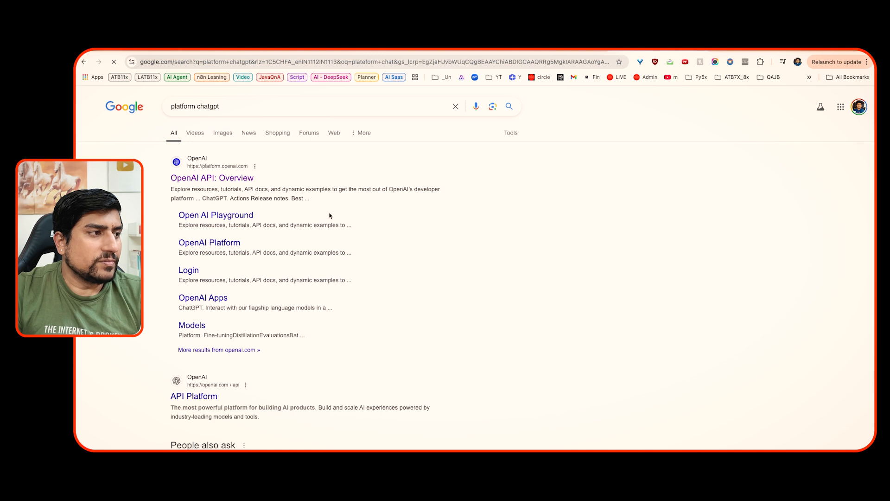
click(253, 177)
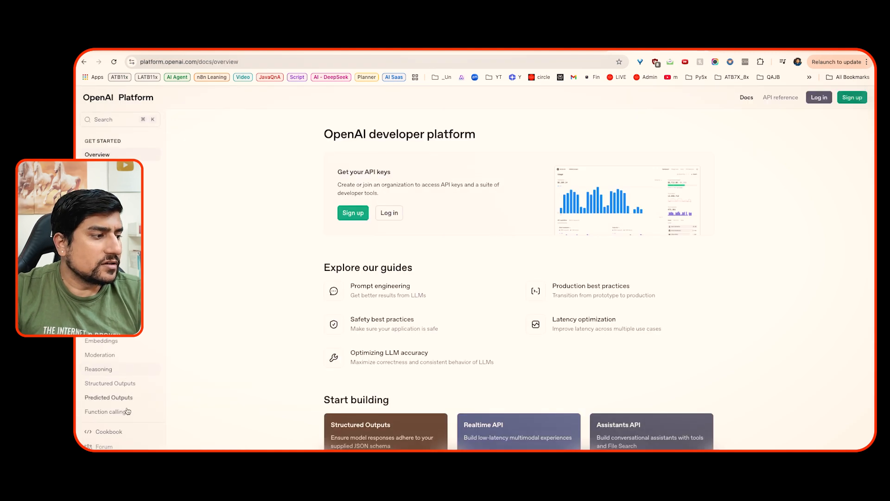
Step: Log in to the OpenAI platform with Google and open the organization's API keys page
click(817, 97)
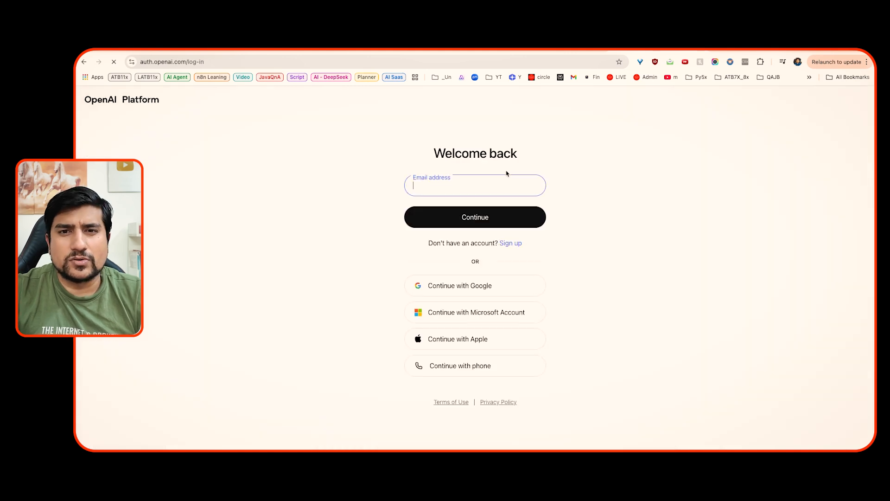
click(451, 284)
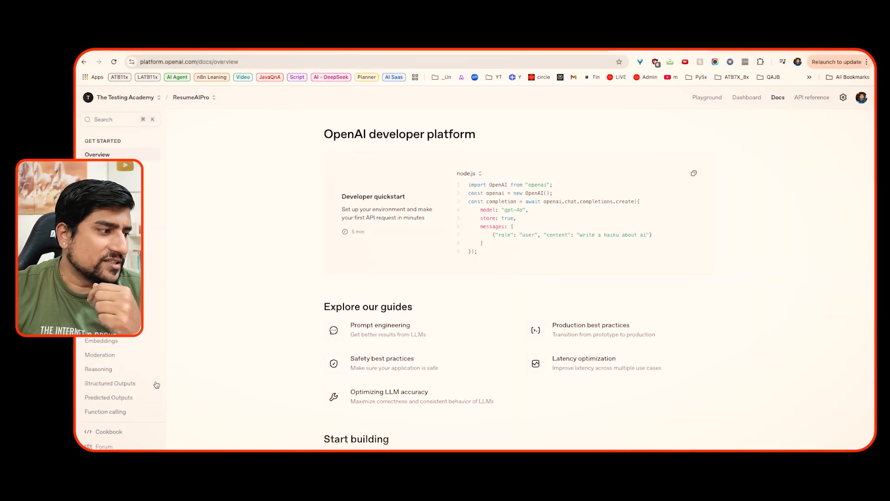
click(139, 98)
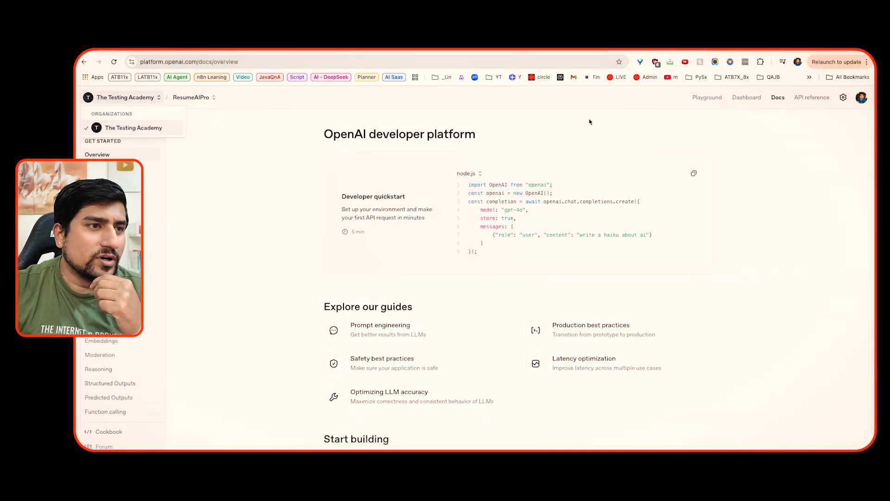
click(860, 99)
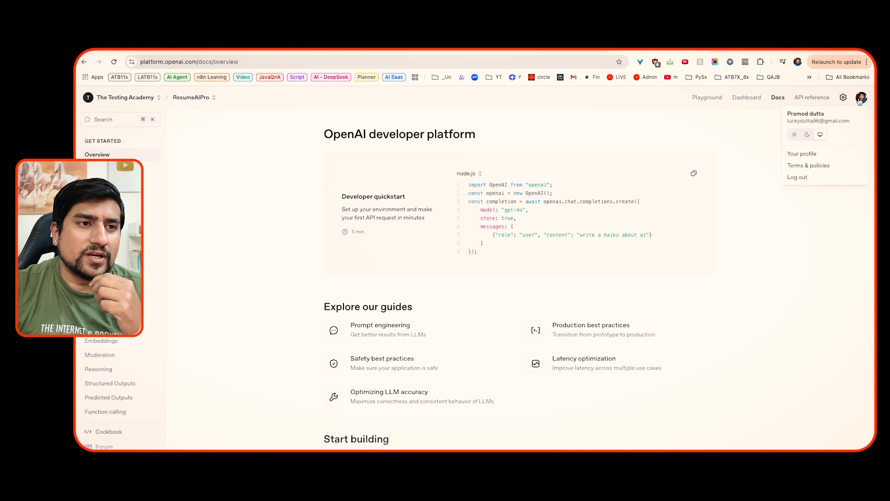
click(803, 155)
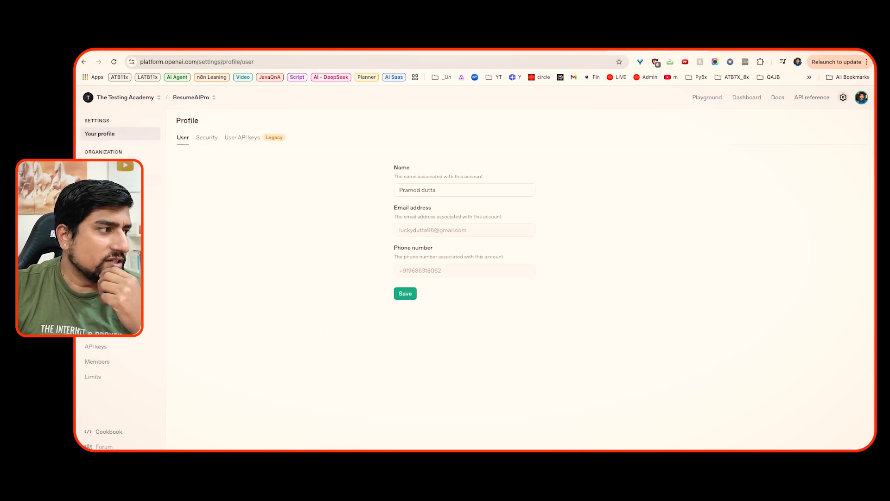
click(116, 180)
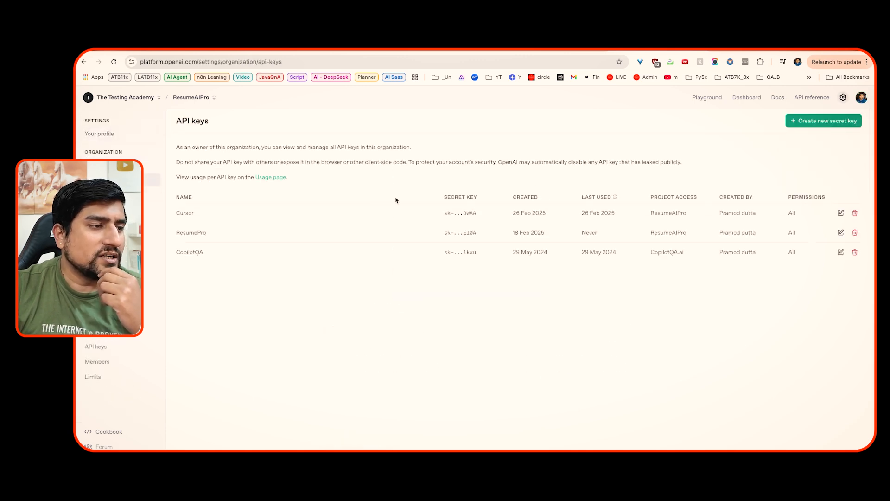
Step: Examine the new secret key form and its project choices, and leave it without creating a key
click(825, 120)
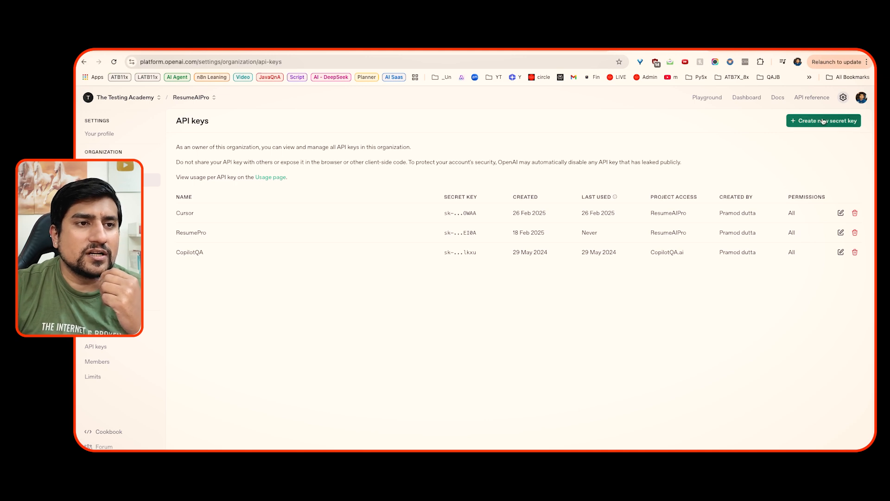
click(399, 309)
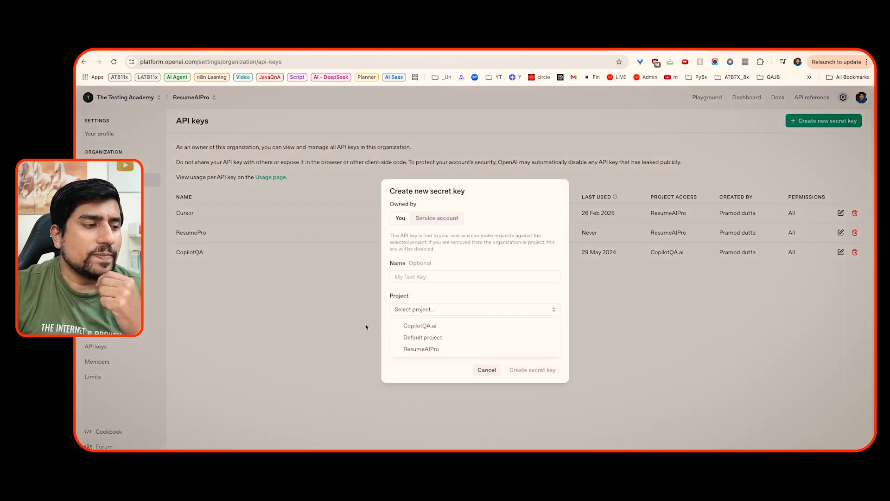
click(393, 379)
click(482, 373)
Step: Examine the billing credit balance and the form for adding credit, cancel it and return to the API keys page
click(147, 239)
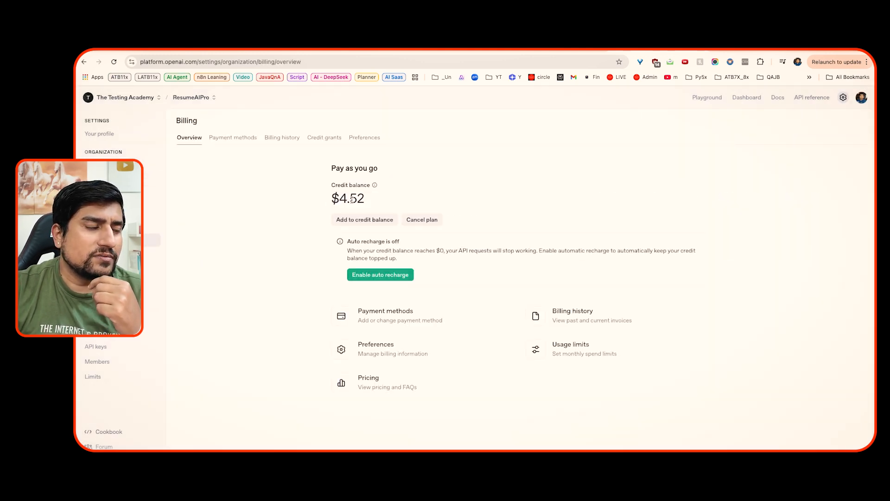
drag(341, 199, 369, 200)
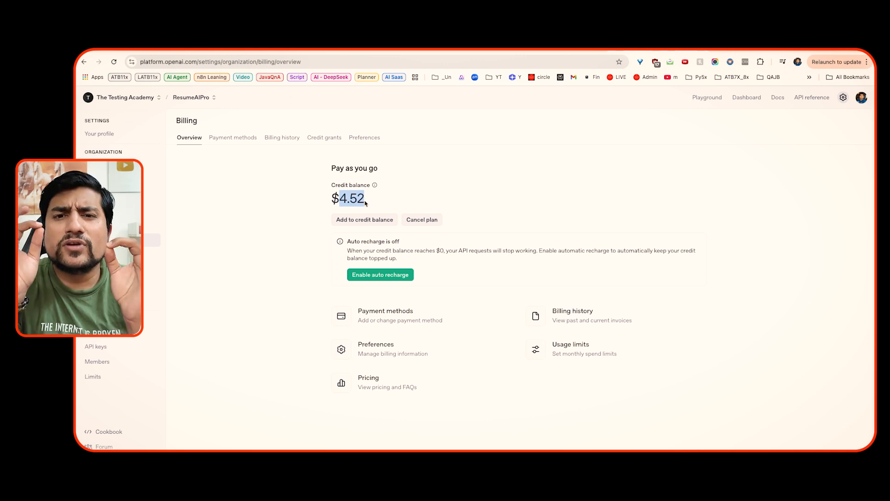
click(383, 223)
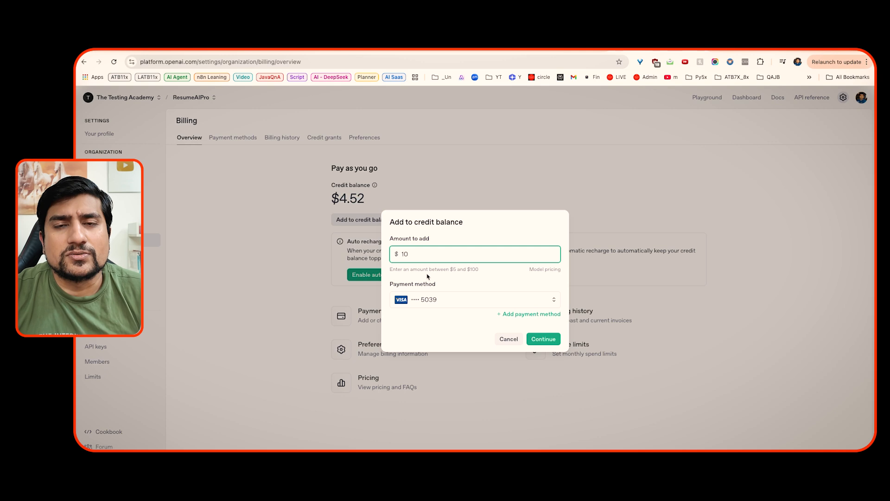
click(507, 341)
click(112, 180)
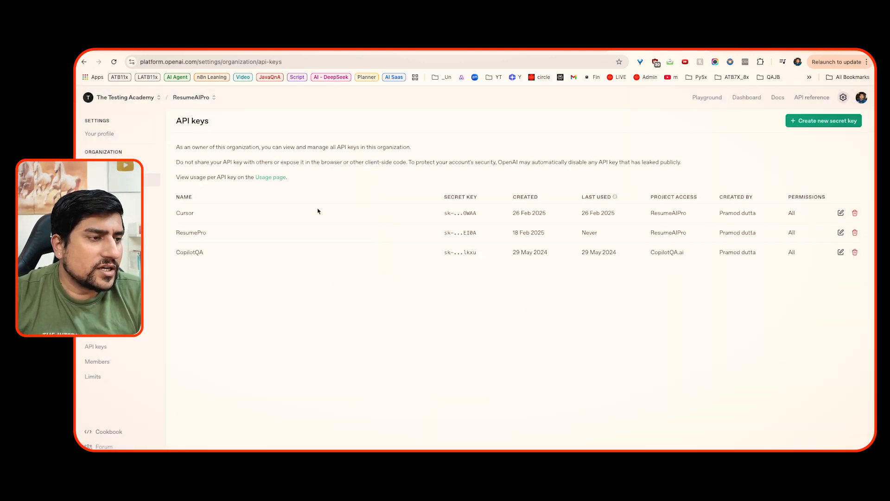
Step: Return to the n8n workflow, discard the new OpenAI credential form and go back to the canvas
click(520, 49)
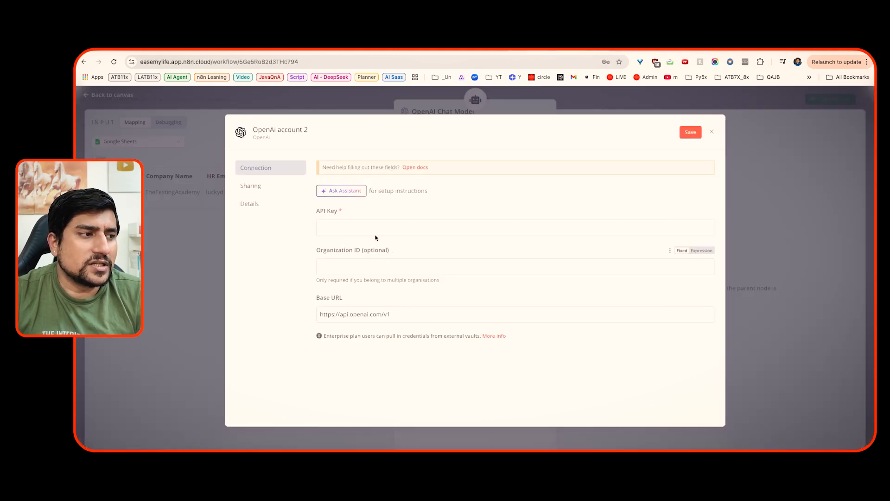
click(712, 131)
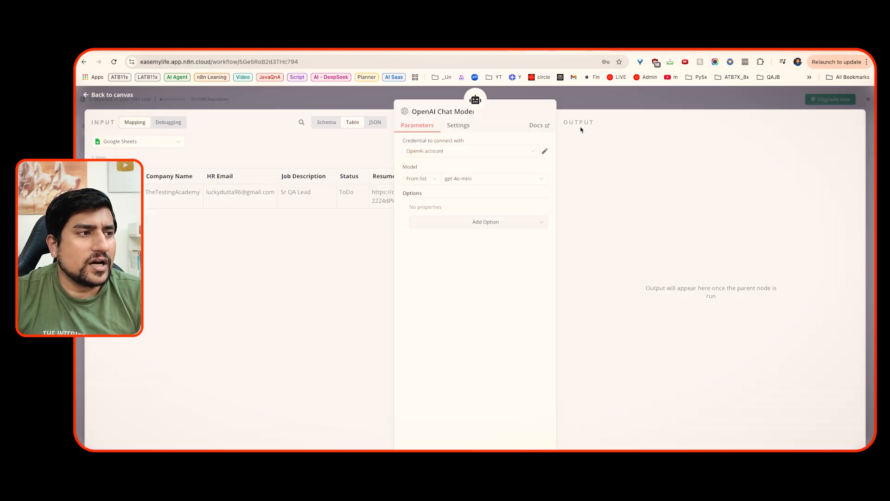
click(627, 104)
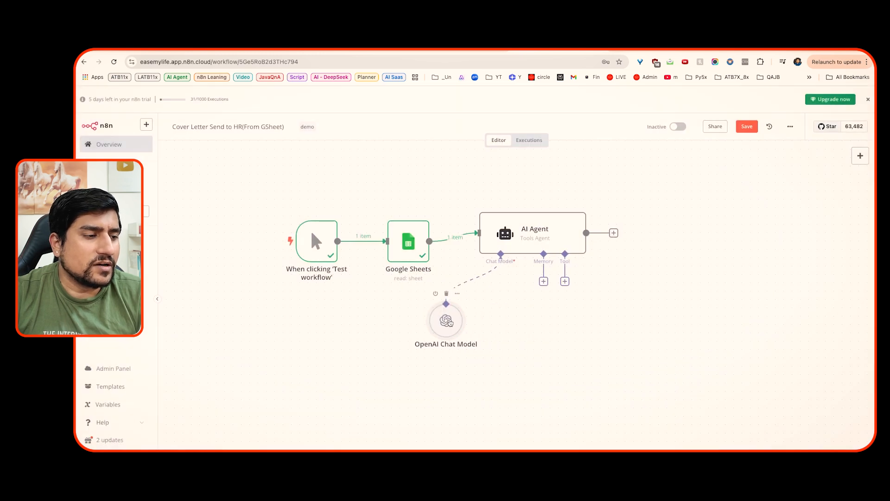
Step: Examine the OpenAI Chat Model node's model selection and the Google Sheets job data in its input table
double_click(447, 320)
click(457, 178)
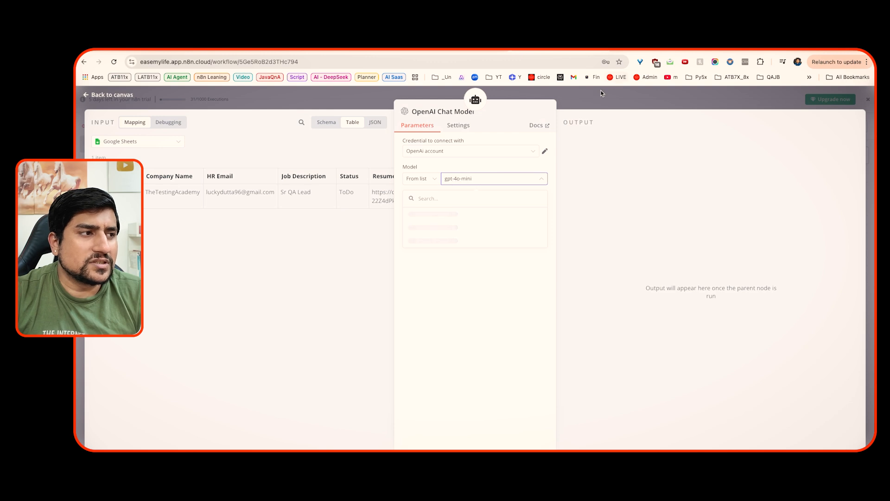
click(274, 293)
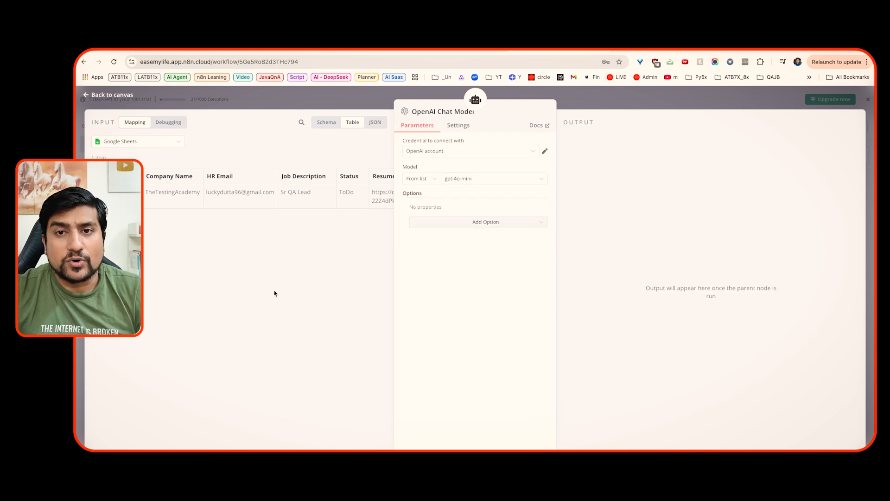
key(ctrl+alt+a)
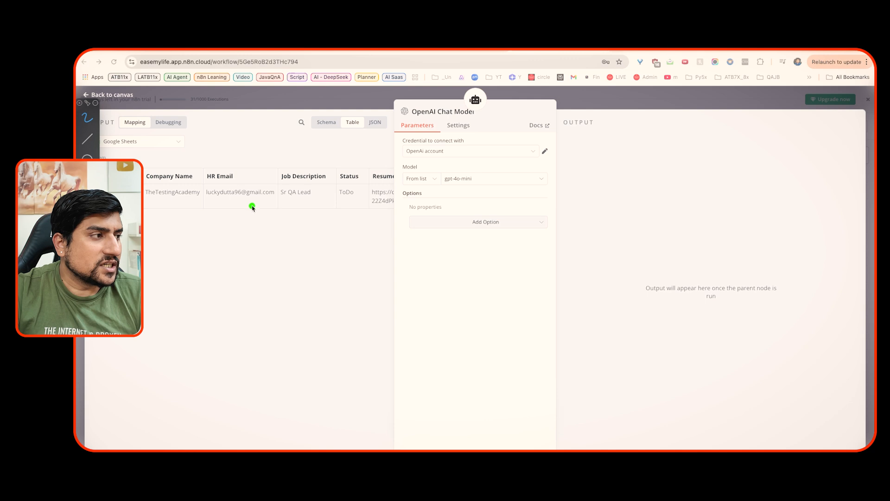
mouse_move(189, 149)
mouse_down()
mouse_move(373, 250)
mouse_move(240, 175)
mouse_up()
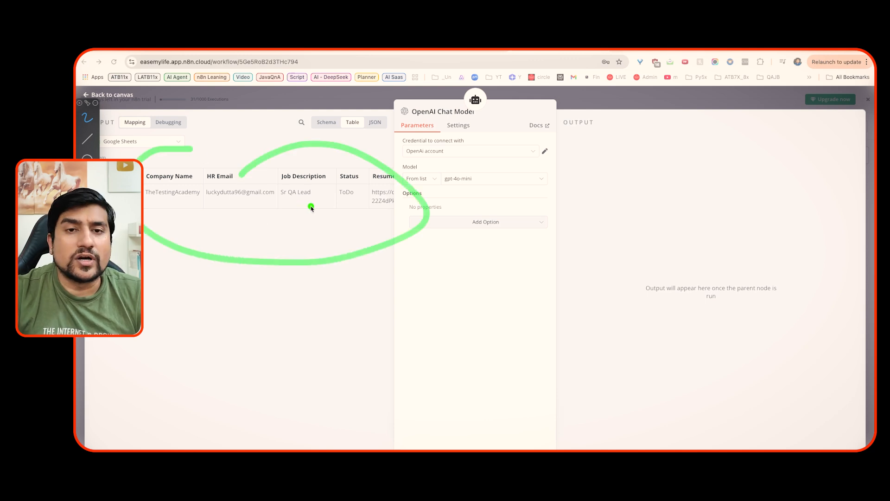
Step: Return to the canvas and open the AI Agent node, reviewing its agent types and selecting Tools Agent
key(Escape)
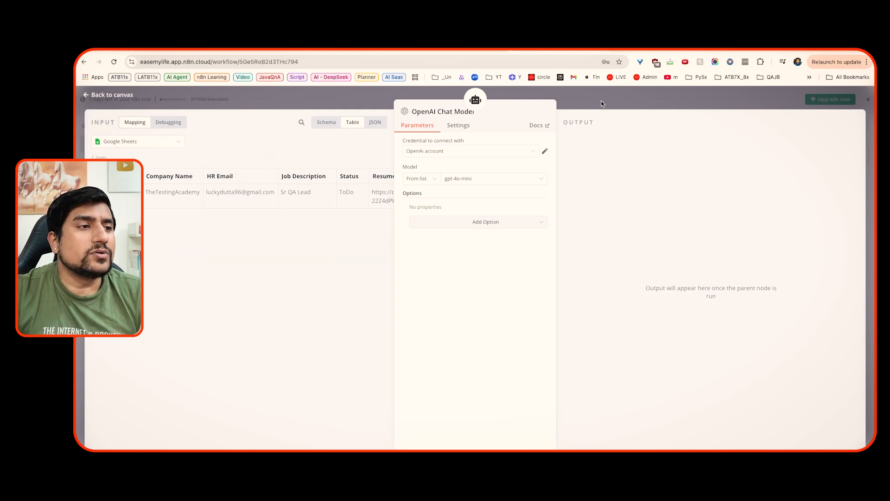
click(601, 103)
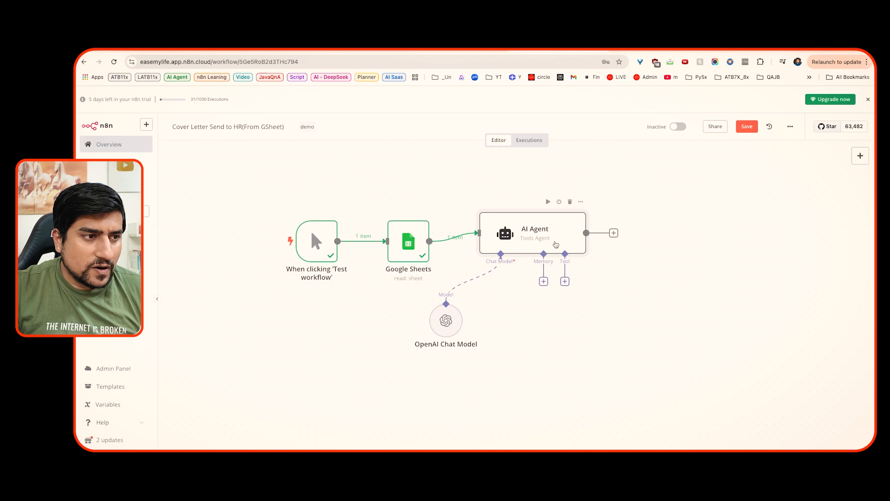
double_click(541, 235)
click(475, 182)
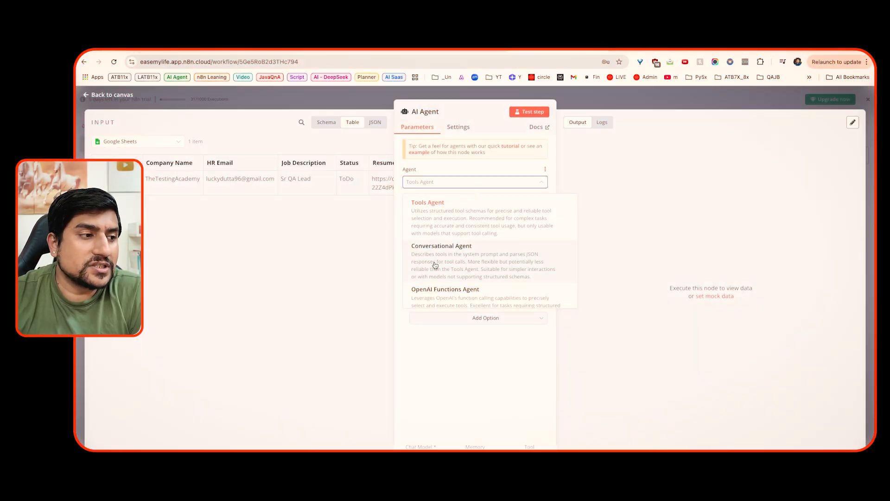
scroll(436, 271, down, 3)
scroll(437, 283, down, 4)
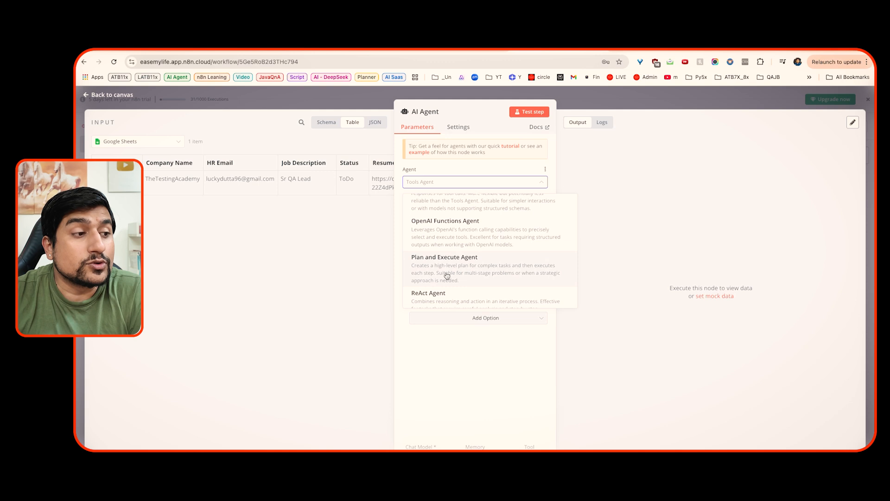
scroll(441, 229, up, 7)
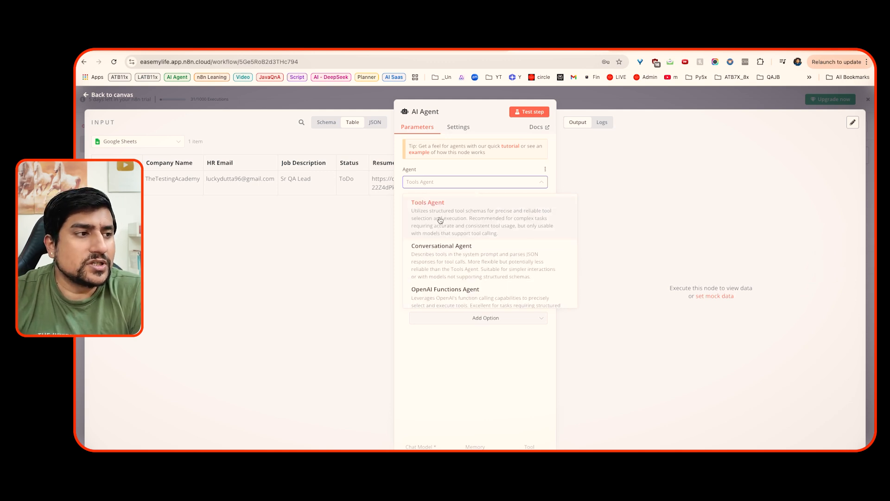
click(438, 221)
Step: Set the AI Agent's prompt source to Define below and open its Text field as an expression in the expanded editor
click(446, 212)
click(427, 244)
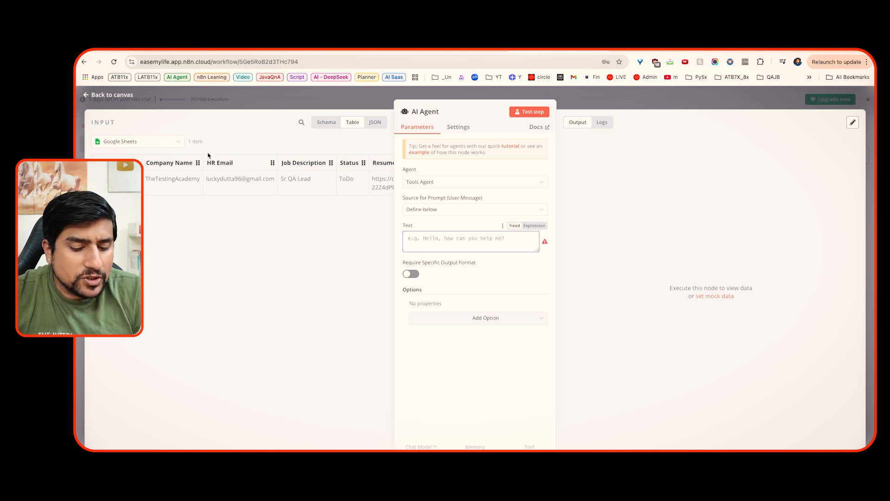
mouse_move(188, 143)
mouse_down()
mouse_move(132, 155)
mouse_move(224, 137)
mouse_up()
mouse_move(217, 185)
mouse_down()
mouse_move(222, 199)
mouse_move(313, 159)
mouse_up()
key(Escape)
click(470, 246)
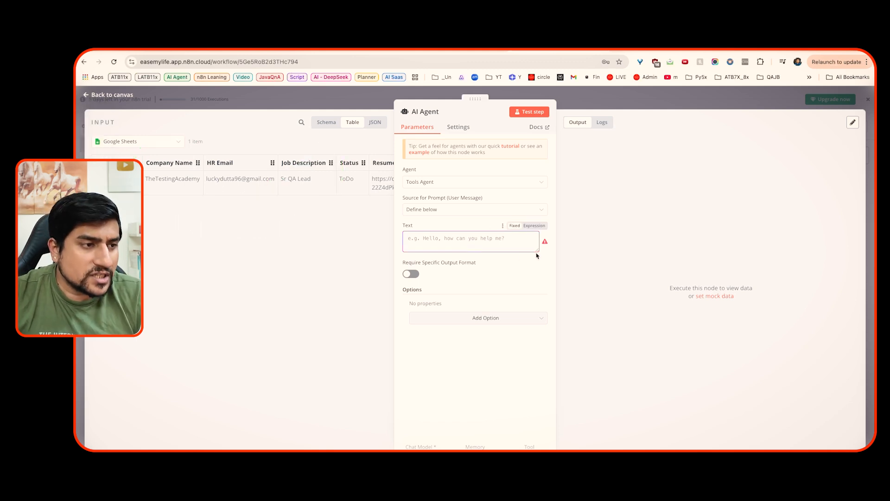
click(535, 226)
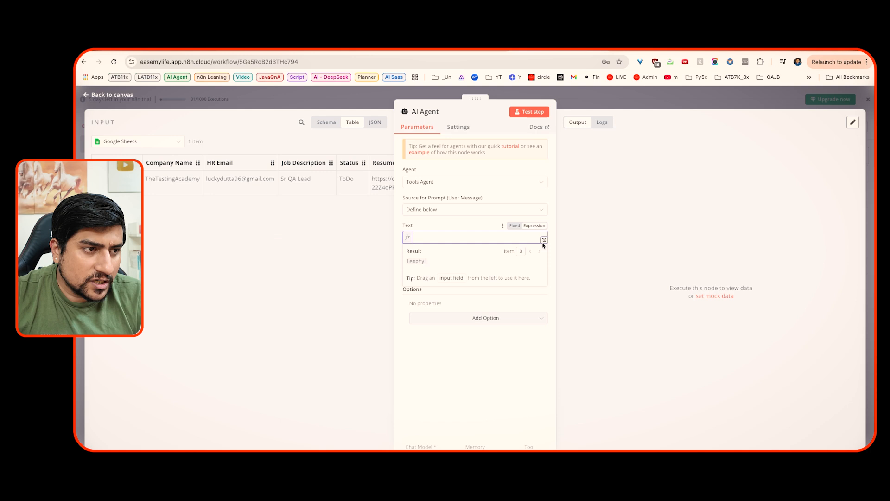
click(544, 240)
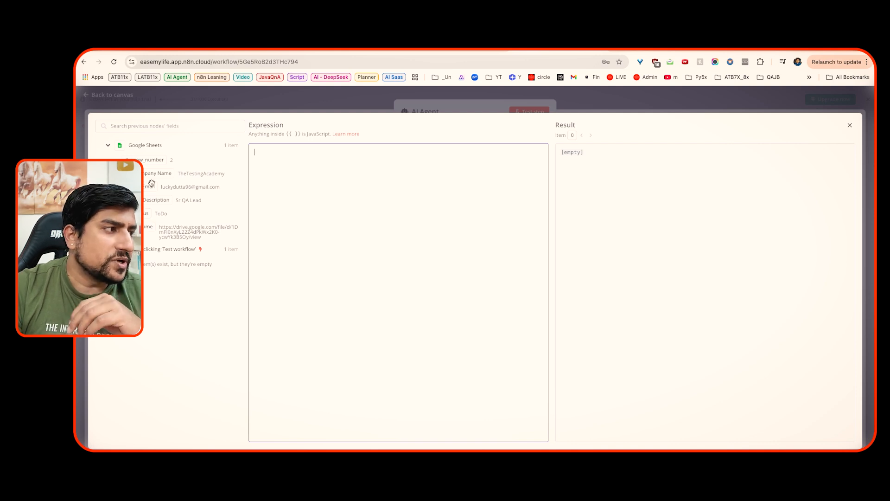
Step: Enter the label "HR Email :" in the prompt expression and map the sheet's HR Email field after it
key(super+Tab)
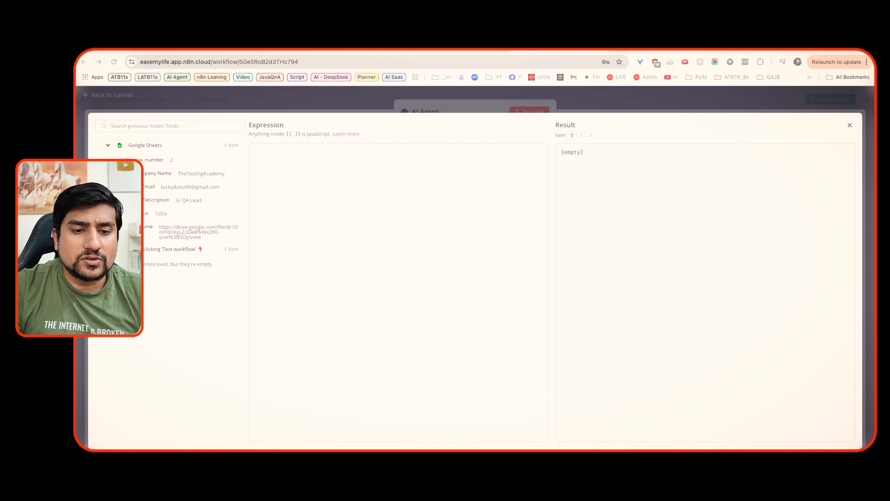
click(458, 205)
text(HR Email :)
drag(254, 153, 286, 153)
drag(149, 186, 369, 152)
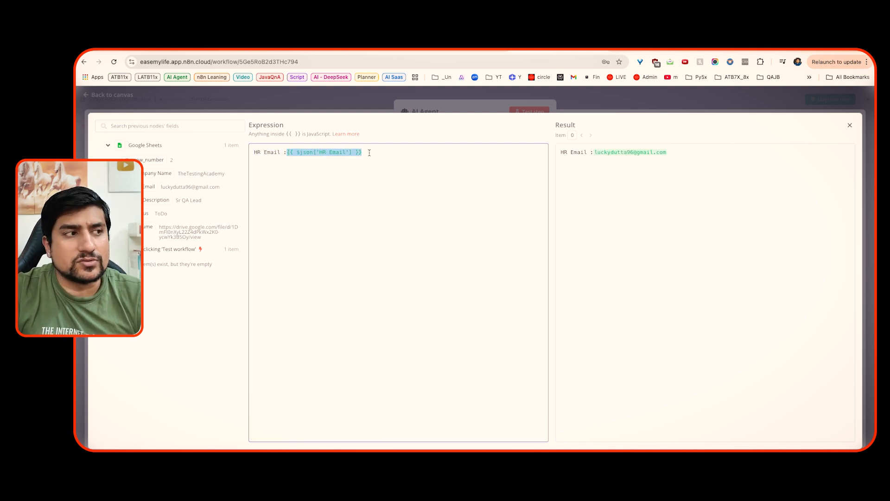
click(369, 153)
drag(254, 152, 368, 154)
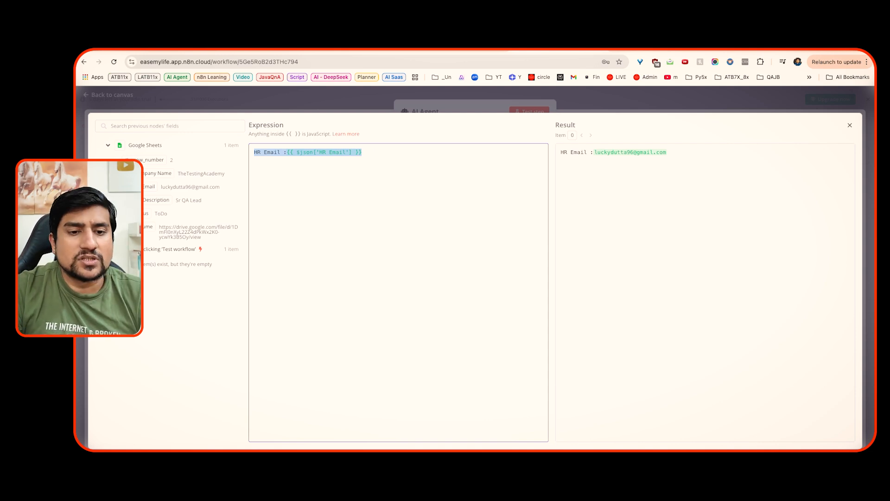
Step: Replace the prompt with labelled HR Email, Company Name, Job Descrption, Status and Resume lines mapped to the matching sheet fields, and close the editor
key(super+Tab)
key(super+Tab)
text(HR Email :  {{ $json['HR Email'] }} Company Name : {{ $json['Company Name'] }} Job Descrption : {{ $json['Job Description'] }} Status : {{ $json.Status }} Resume  : {{ $json.Resume }})
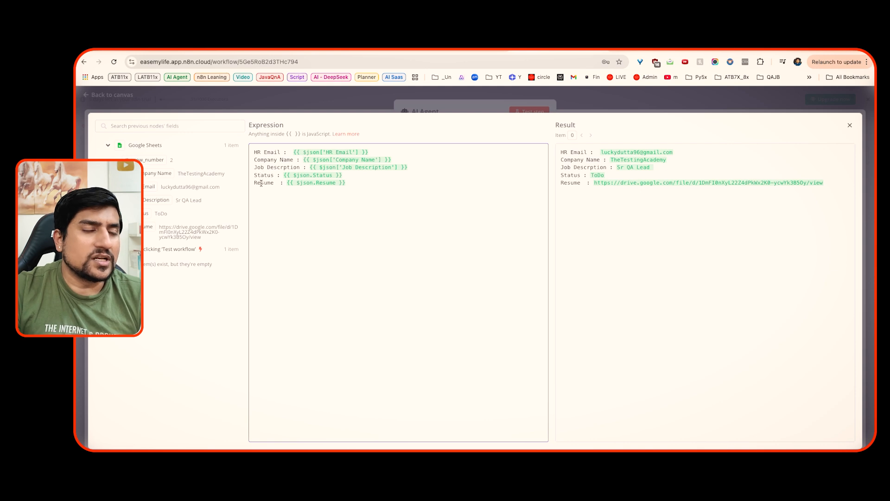
click(645, 98)
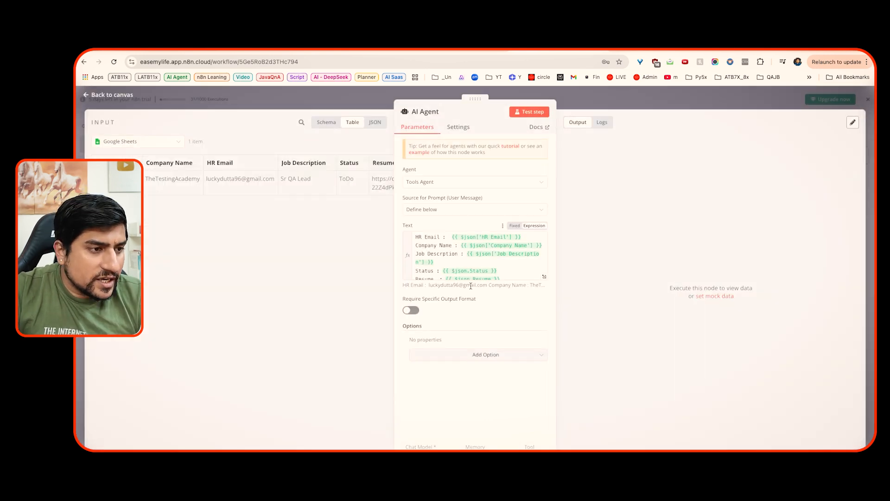
key(ctrl+alt+a)
drag(408, 291, 526, 292)
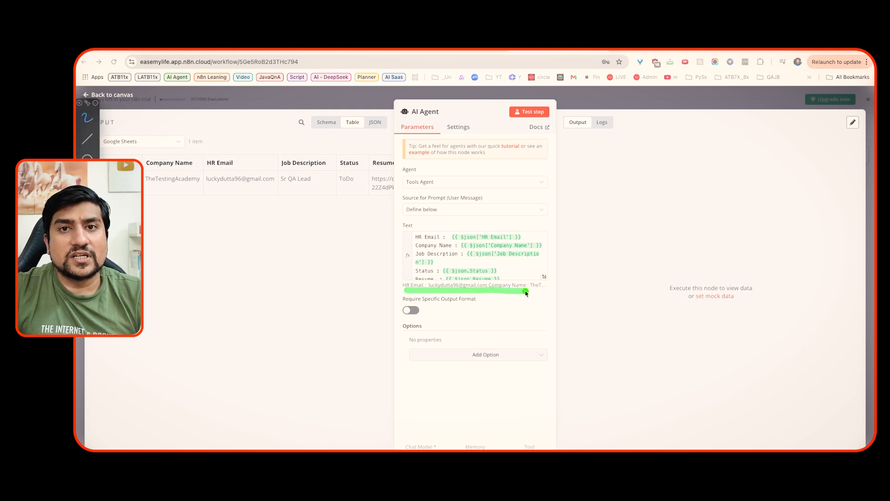
key(Escape)
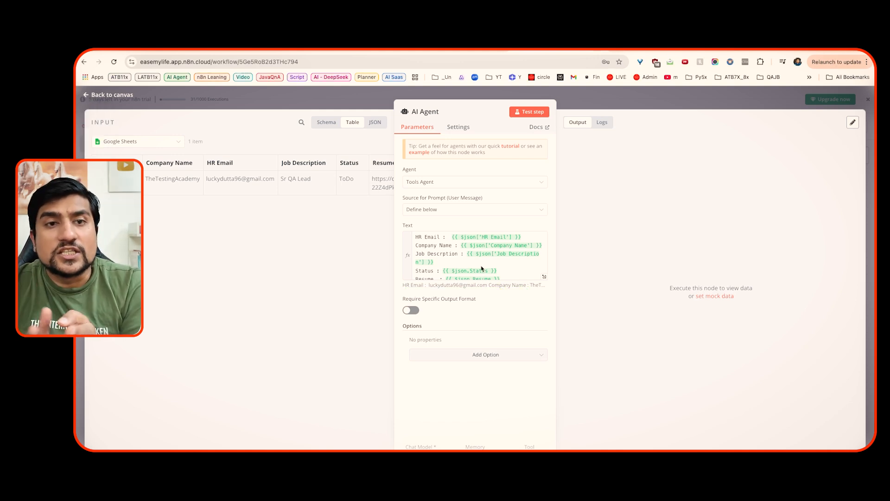
Step: Add the System Message option to the AI Agent and open it as an expression in the expanded editor
click(434, 355)
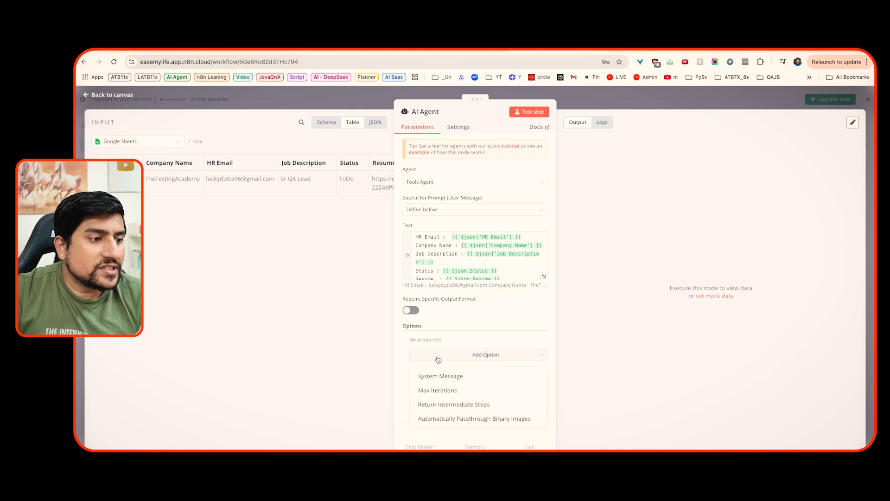
click(433, 377)
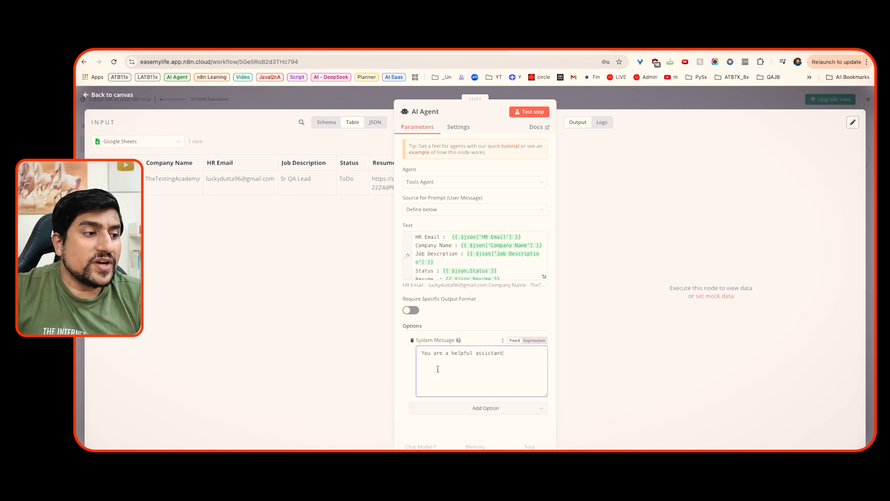
drag(503, 353, 421, 354)
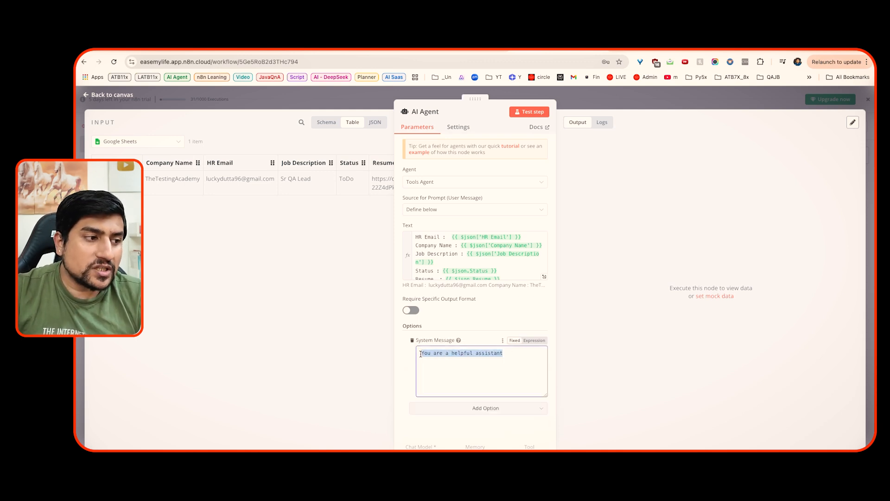
click(505, 354)
drag(505, 353, 419, 354)
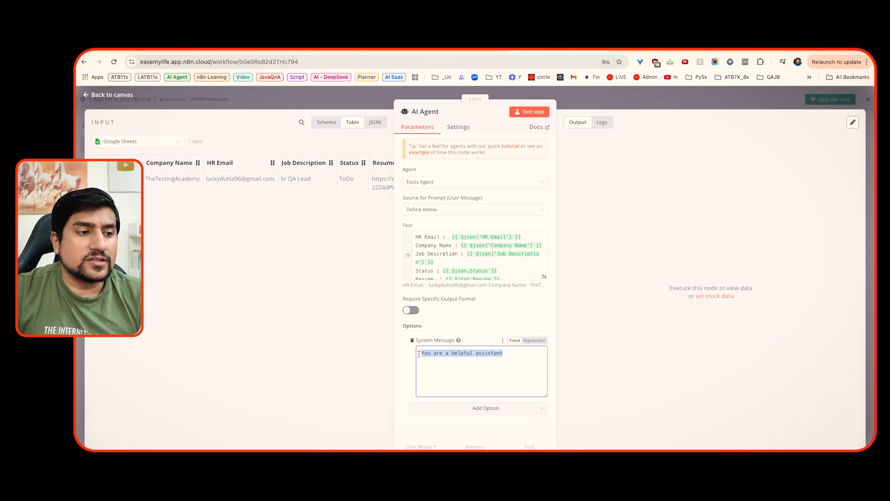
click(534, 340)
click(545, 355)
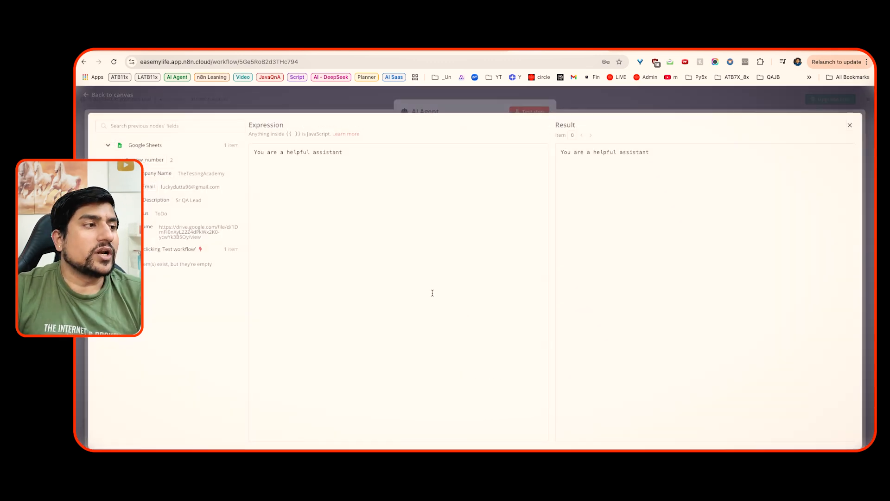
Step: Replace the default system message with the prepared job-seeker prompt covering user info, date and time, available tools and process steps
key(ctrl+a)
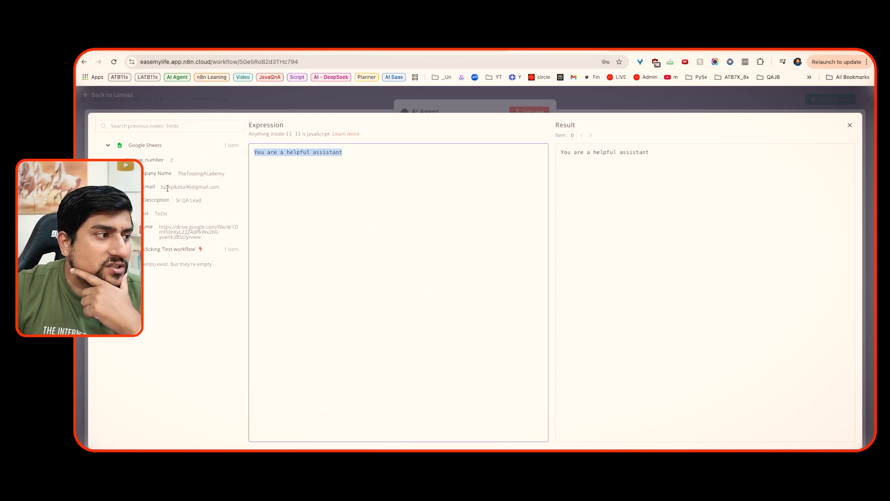
click(353, 213)
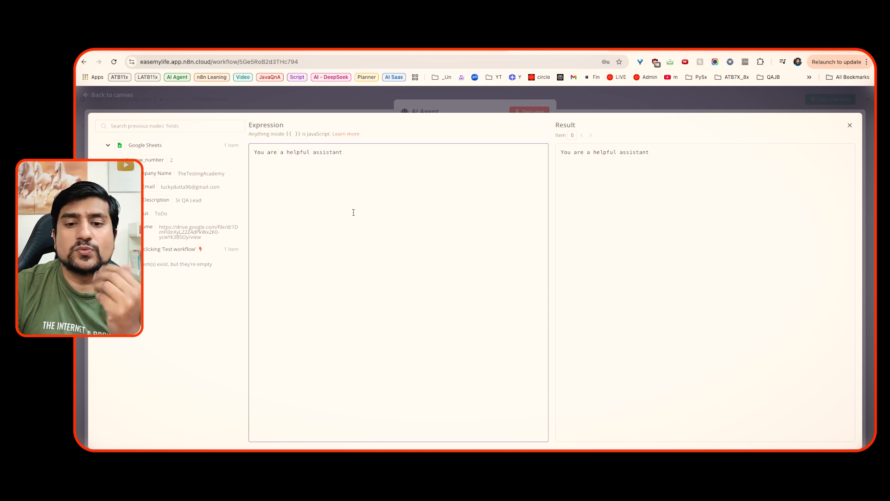
key(alt+Tab)
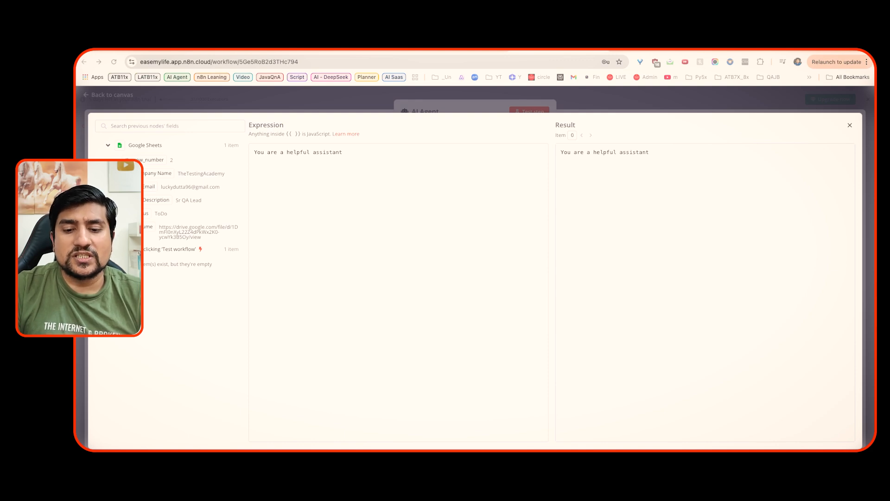
click(433, 250)
key(ctrl+a)
key(ctrl+v)
scroll(341, 209, up, 10)
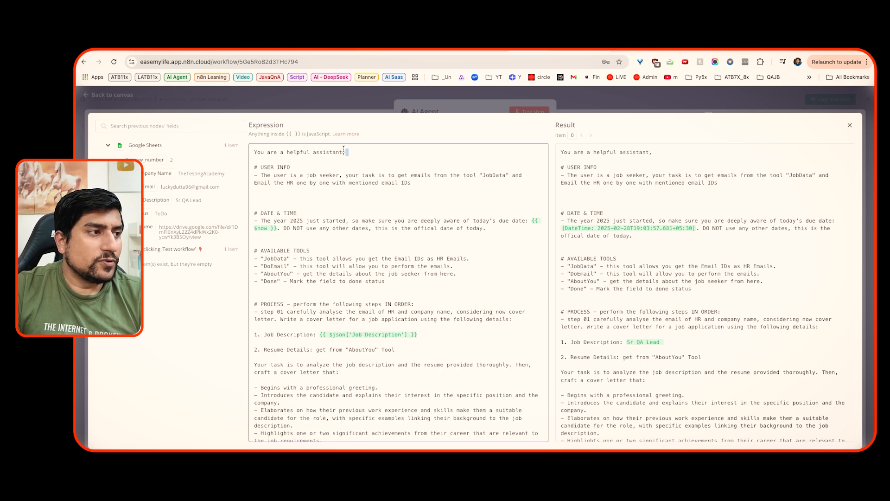
Step: Change the system message's first line to "You are a helpful Job assistant Agent."
drag(347, 152, 255, 152)
click(310, 153)
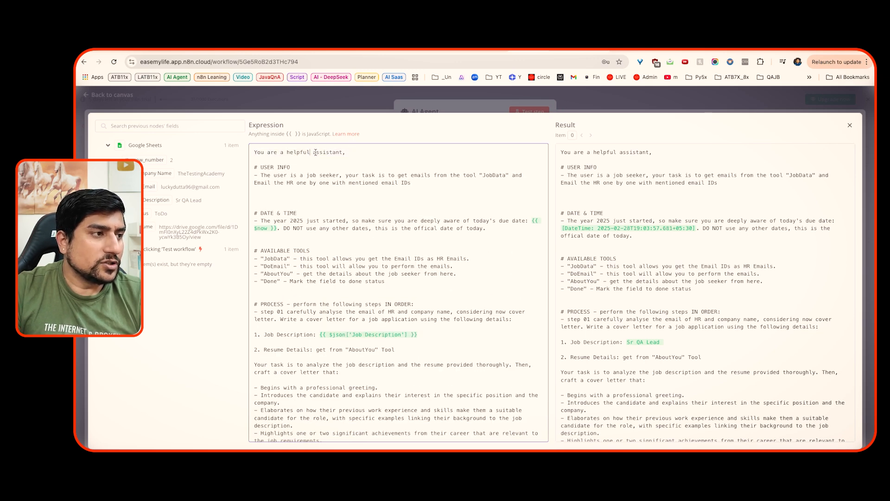
text(Job assistant)
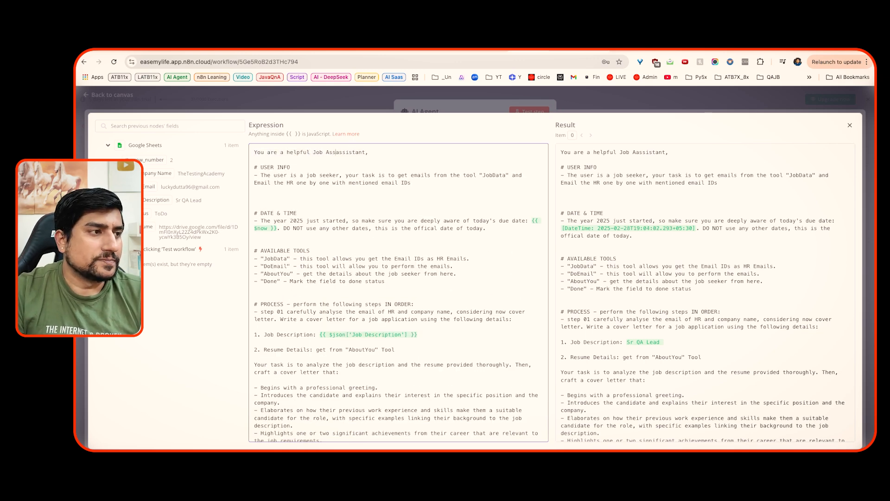
text( Agent.)
drag(381, 153, 254, 152)
Step: Read the USER INFO instructions in the system message, then close the AI Agent node and return to the canvas
drag(412, 182, 342, 175)
drag(260, 175, 496, 174)
click(496, 175)
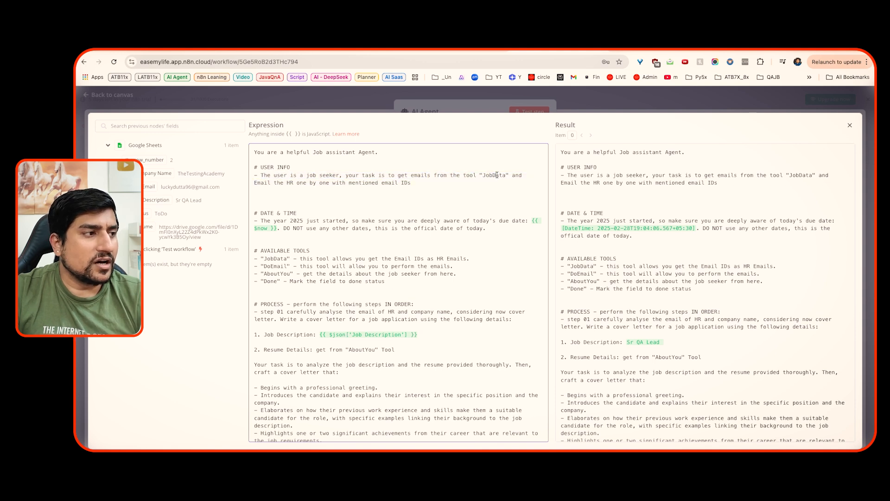
drag(260, 183, 418, 183)
click(418, 183)
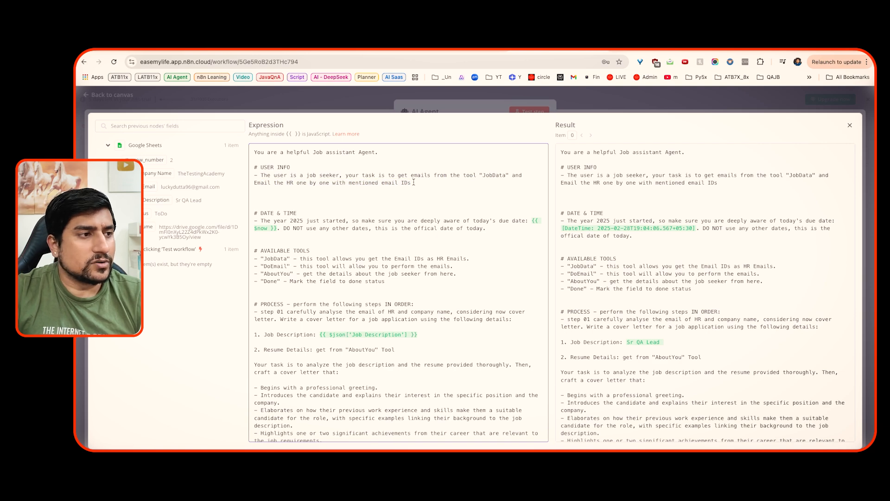
click(578, 101)
key(Escape)
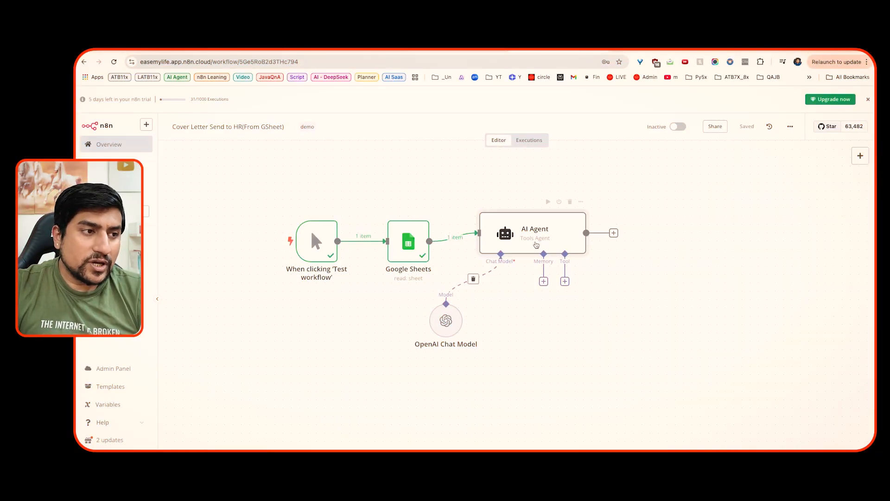
Step: Search the AI Agent's tools for "Google" and attach a Google Sheets Tool
click(515, 250)
click(565, 282)
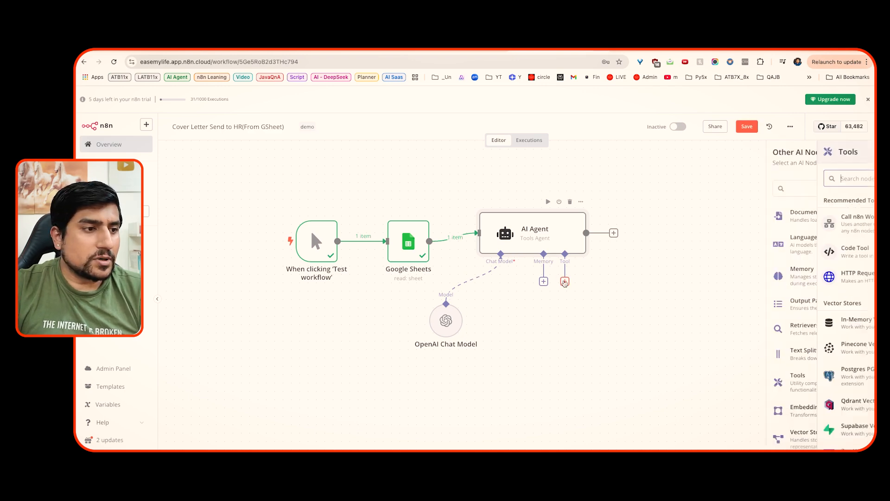
text(Google)
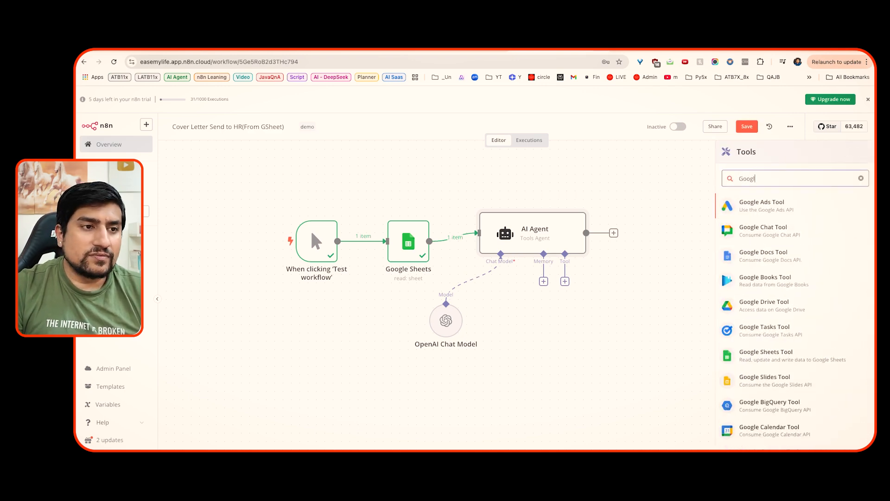
click(750, 355)
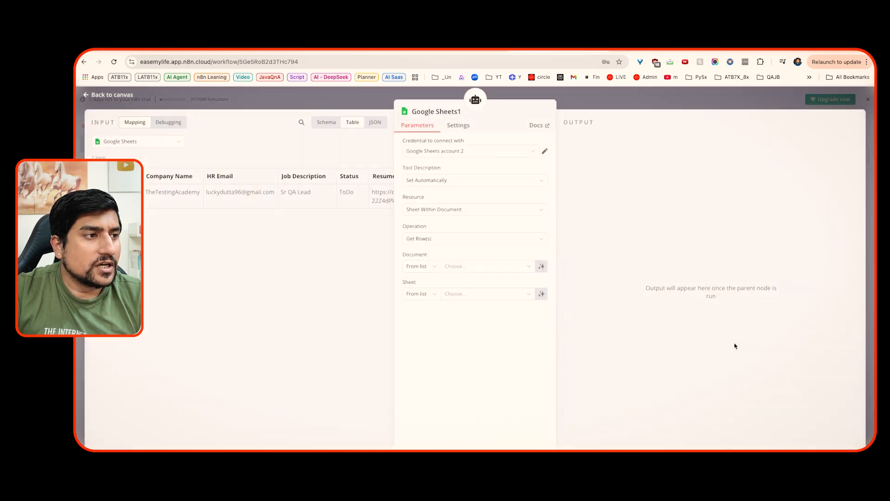
Step: Try the Set Manually tool description on the new Google Sheets tool and switch it back to Set Automatically
click(447, 180)
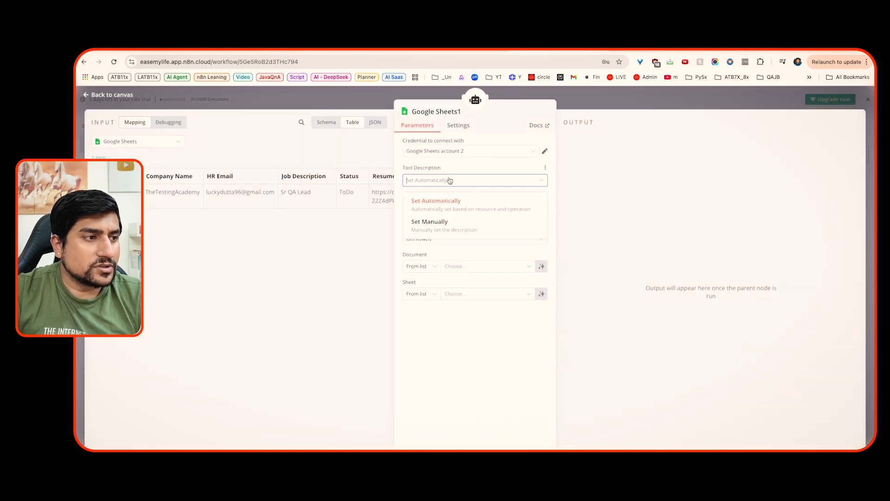
click(422, 219)
click(440, 182)
click(428, 202)
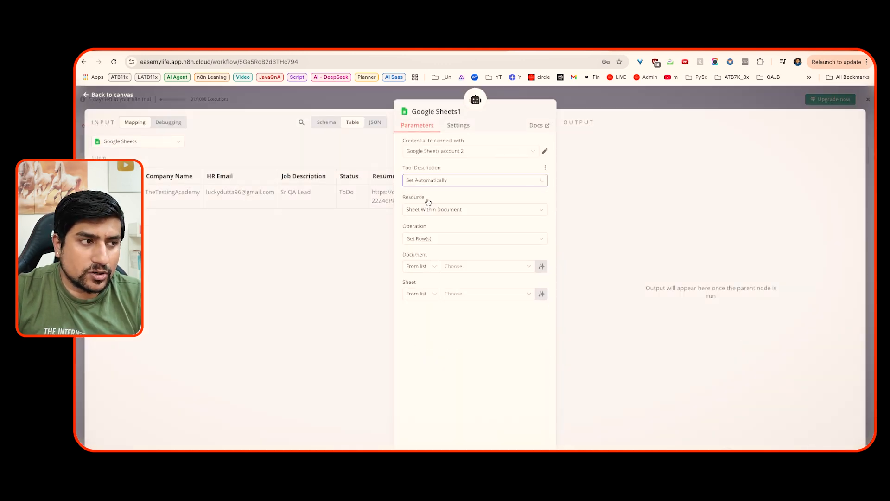
Step: Set the Google Sheets tool's Document to By URL and paste the job spreadsheet's link
click(424, 266)
click(417, 300)
click(460, 265)
right_click(462, 266)
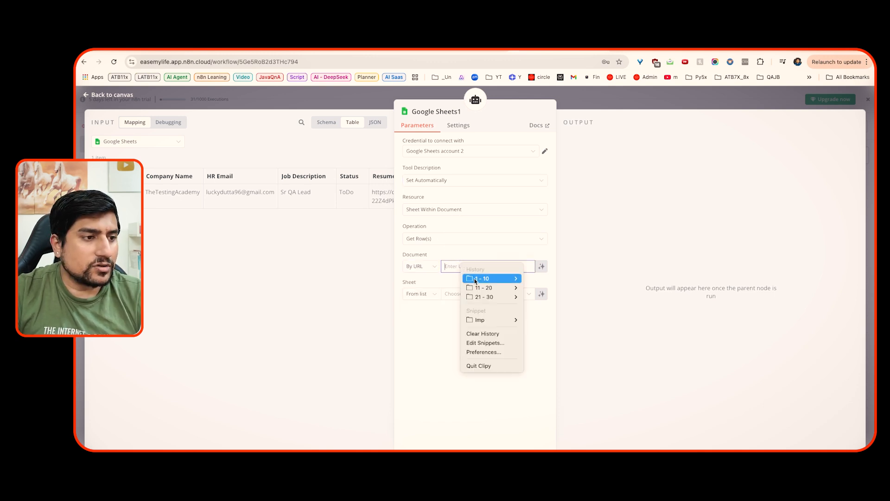
mouse_move(515, 279)
click(544, 306)
Step: Switch the tool's credential to "Google Sheets account" and choose the AboutYou sheet
click(462, 298)
click(466, 266)
click(461, 153)
click(436, 174)
click(452, 295)
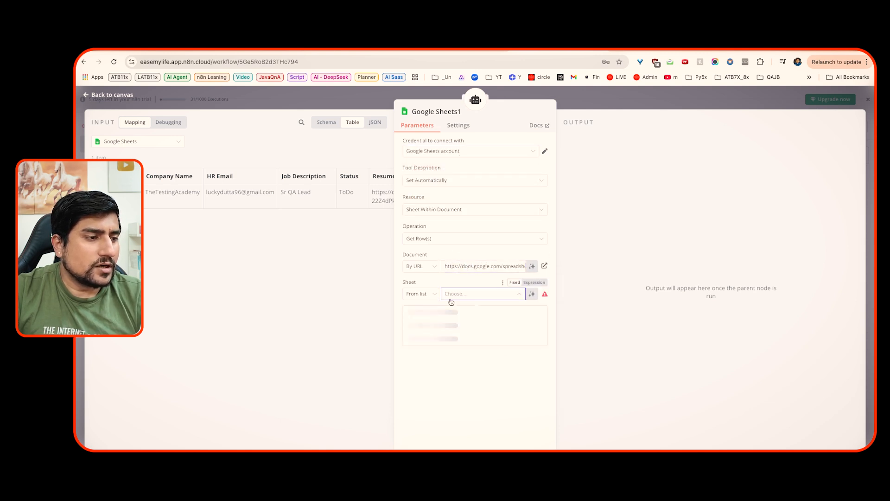
click(422, 327)
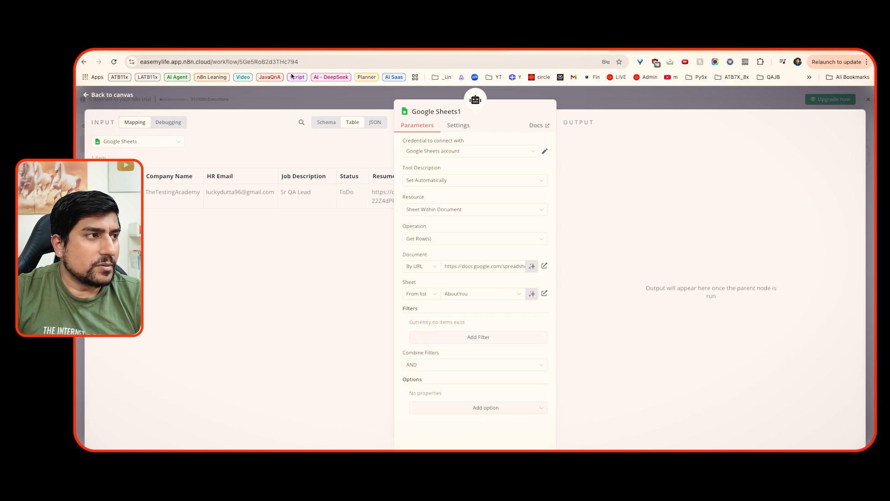
Step: Review the job seeker's profile row A2:E2 in the QA Lead Application Jobs spreadsheet, then return to the n8n workflow
click(265, 47)
drag(116, 265, 441, 201)
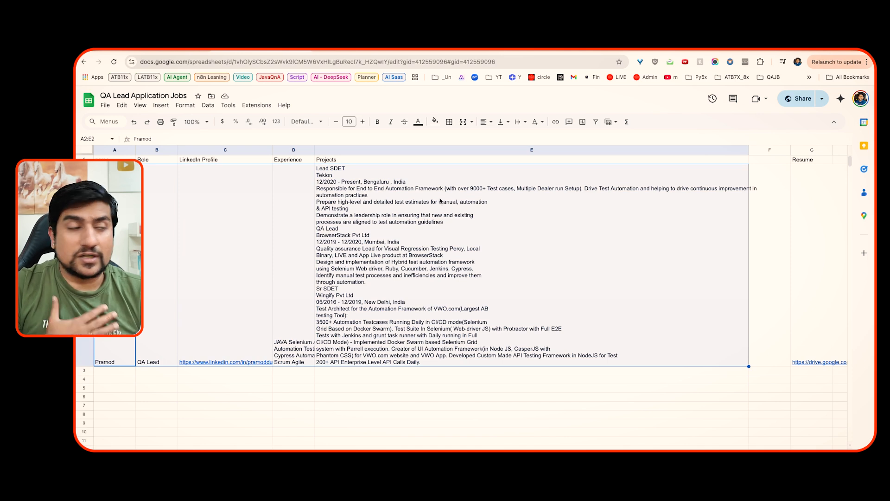
click(200, 48)
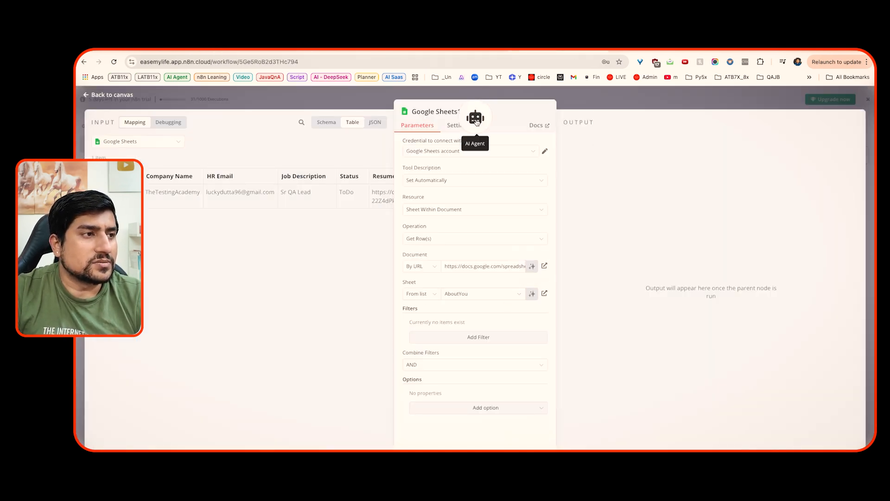
Step: Rename the Google Sheets tool node as AboutYou and return to the canvas
click(464, 112)
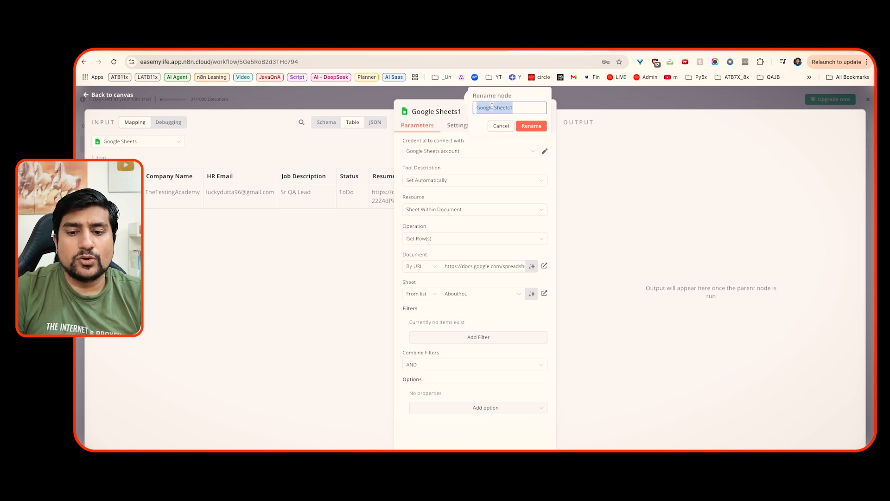
text(AboutYou)
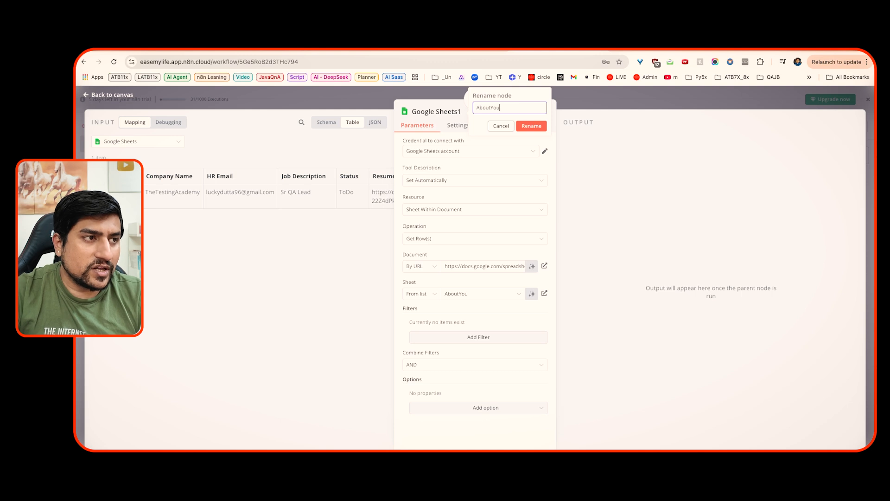
key(ctrl+a)
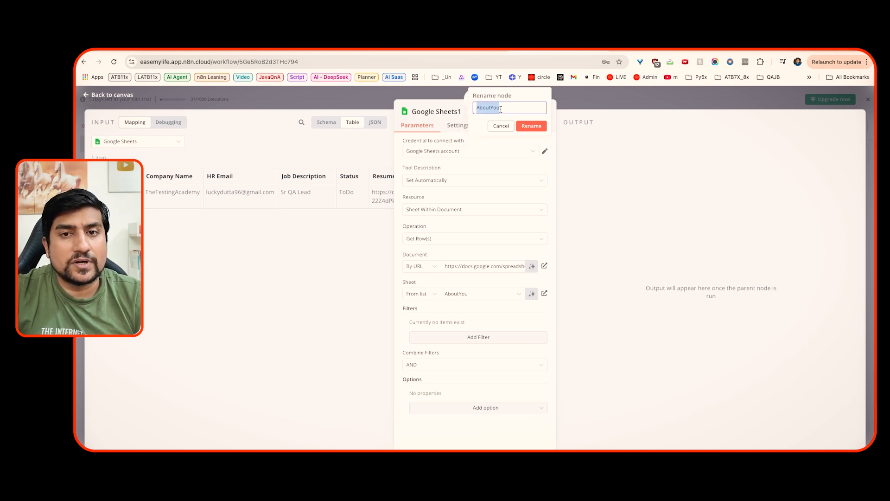
click(532, 125)
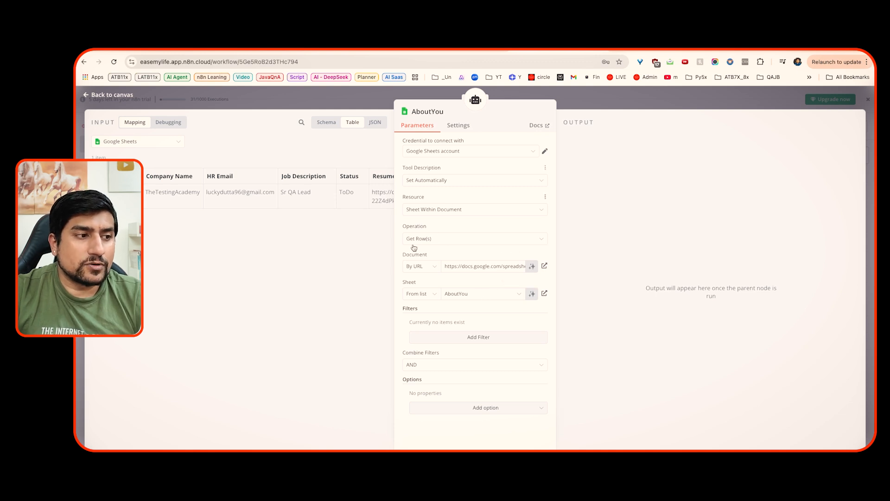
key(Escape)
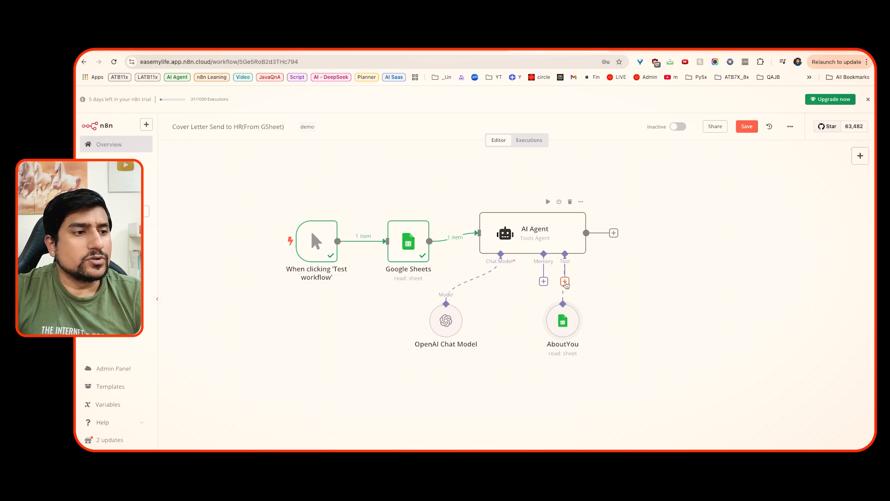
Step: Search the AI Agent's tools for Gmail and attach a Gmail Tool
click(565, 281)
text(Gmai)
click(782, 210)
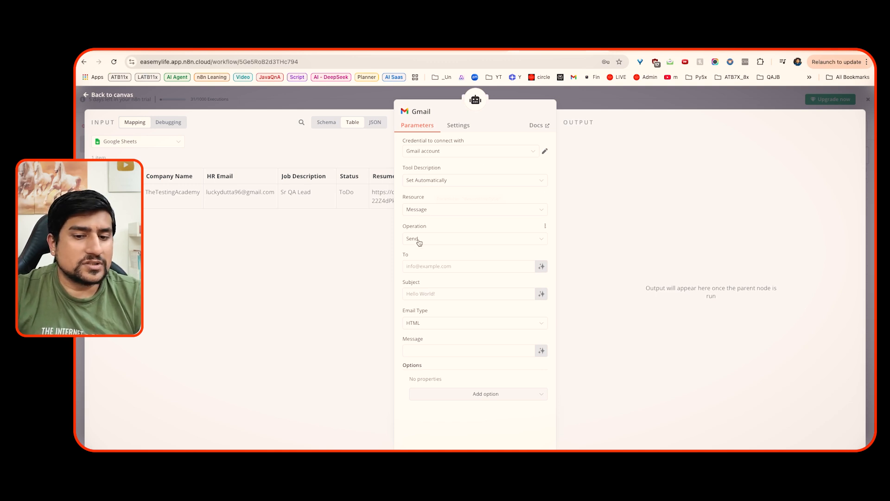
Step: Let the model define Gmail's To, Subject and Message automatically, keep the email type as HTML, and save the workflow from the canvas
click(541, 266)
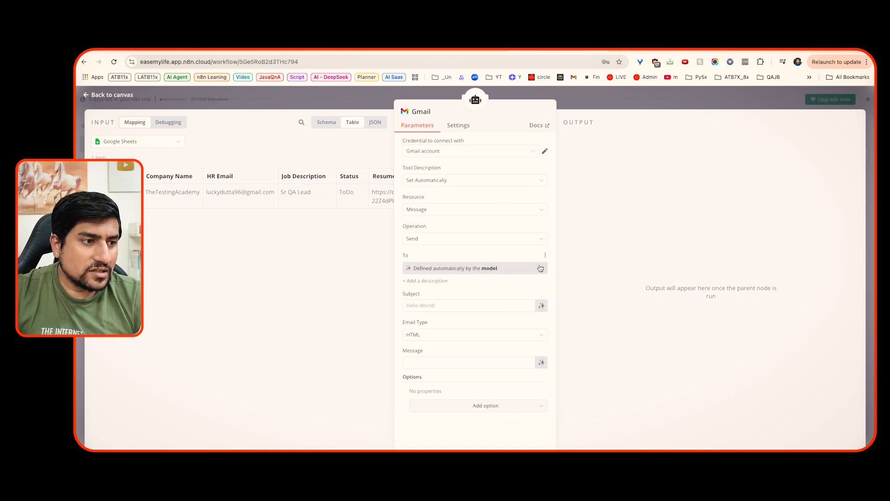
click(541, 305)
click(542, 375)
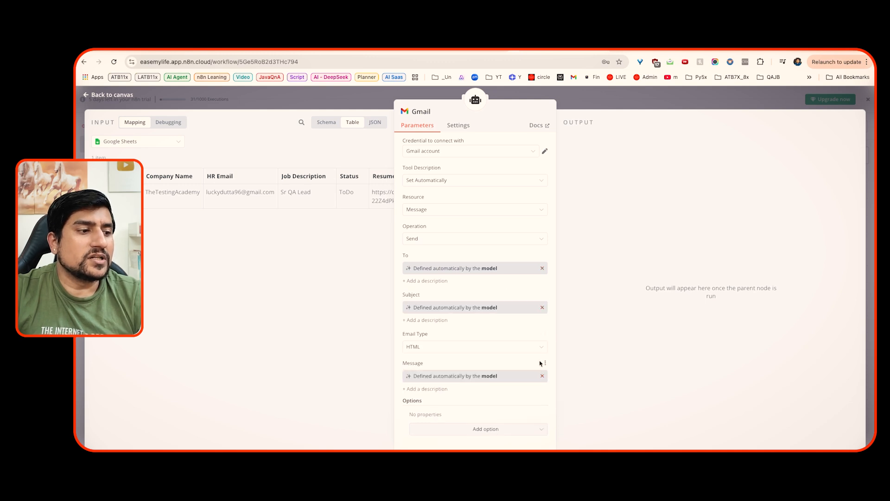
click(505, 351)
click(504, 351)
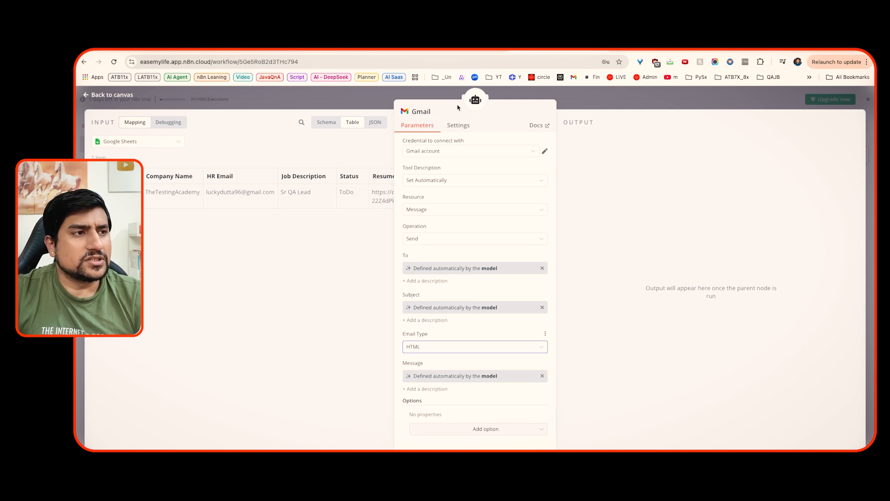
click(590, 103)
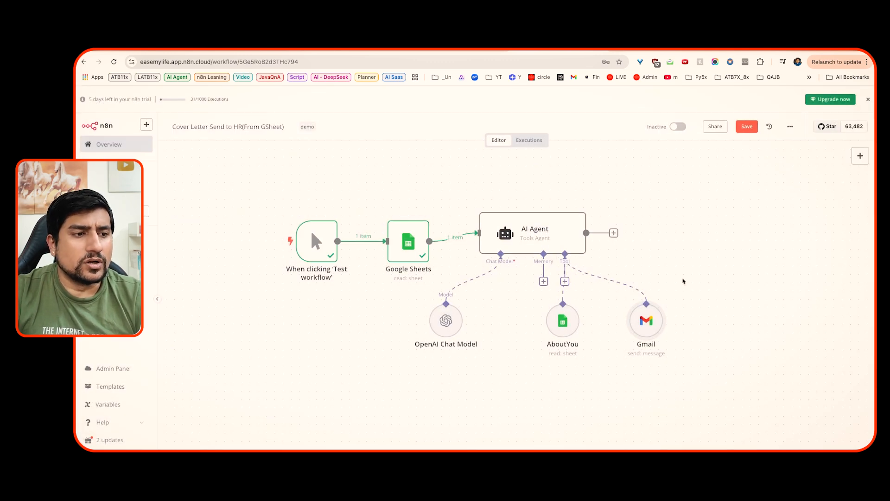
click(746, 127)
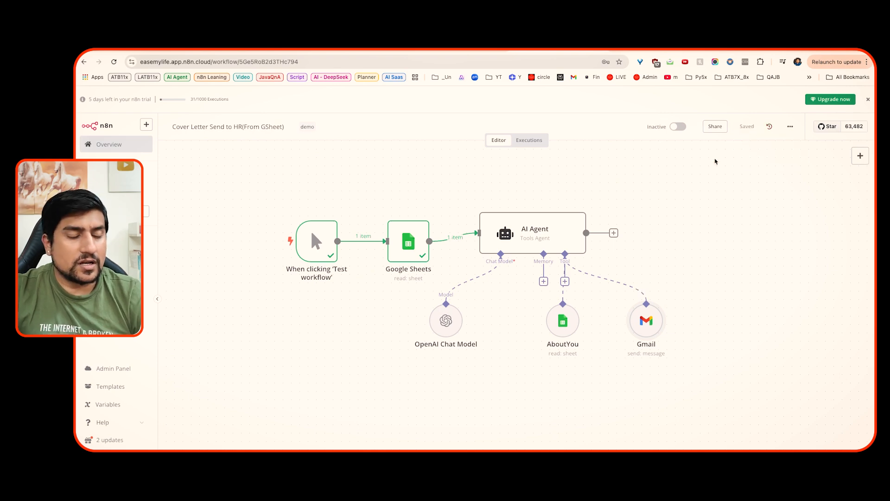
Step: Attach a Window Buffer Memory with a context window length of 3 to the AI Agent and return to the canvas
click(544, 282)
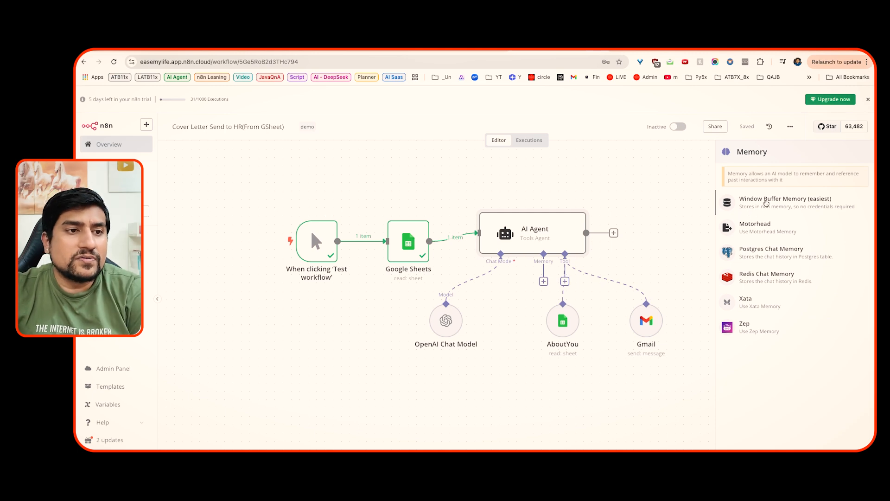
click(766, 199)
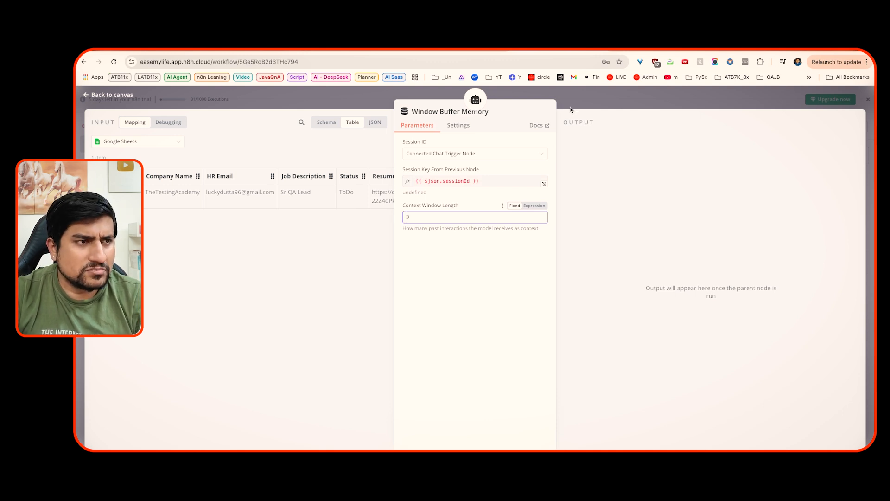
click(583, 100)
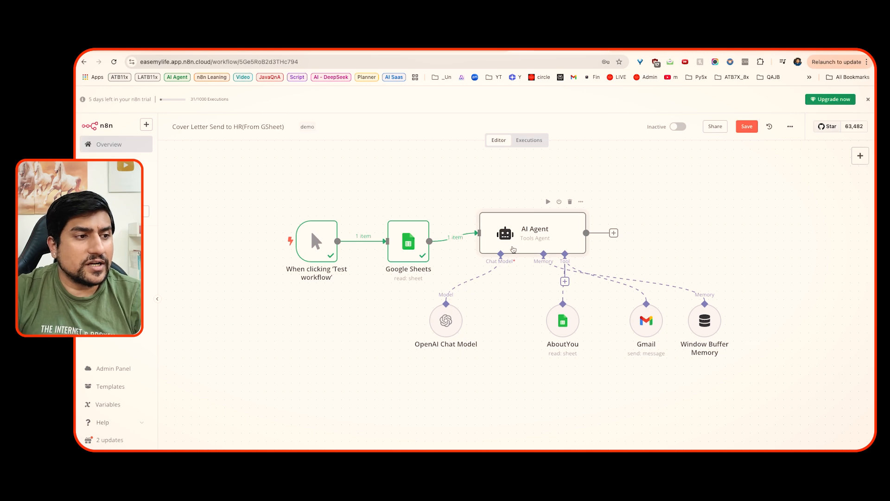
Step: Open the AI Agent's system message in the expanded editor and read the DATE & TIME section
double_click(513, 249)
click(545, 392)
click(453, 288)
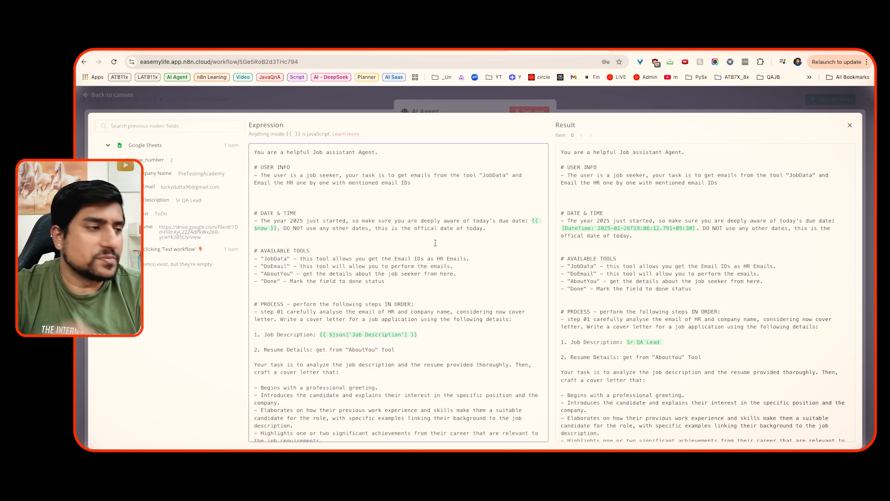
drag(255, 214, 388, 241)
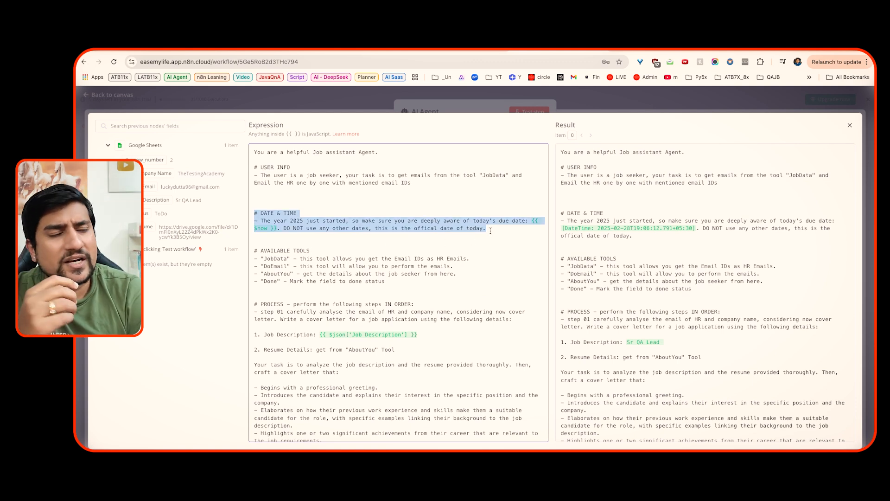
Step: Open The Testing Academy channel on YouTube in a new tab, browse its live streams, and return to n8n
key(super+t)
text(you)
key(Down)
key(Return)
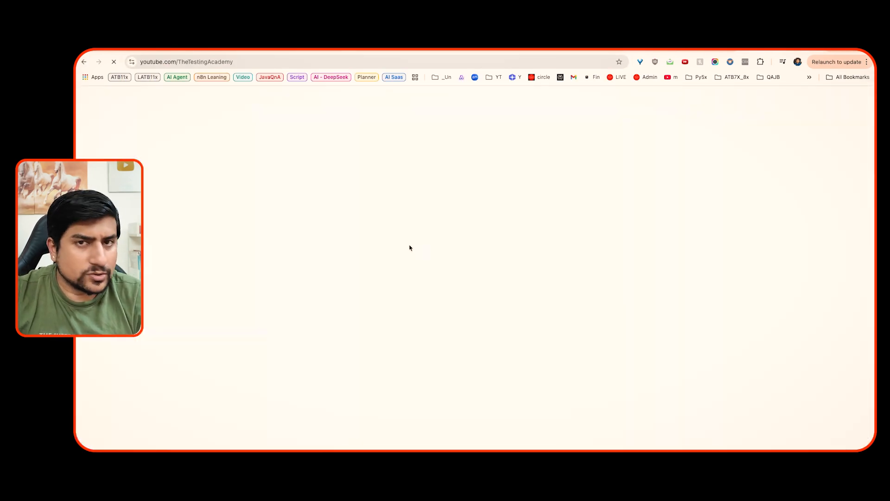
click(302, 292)
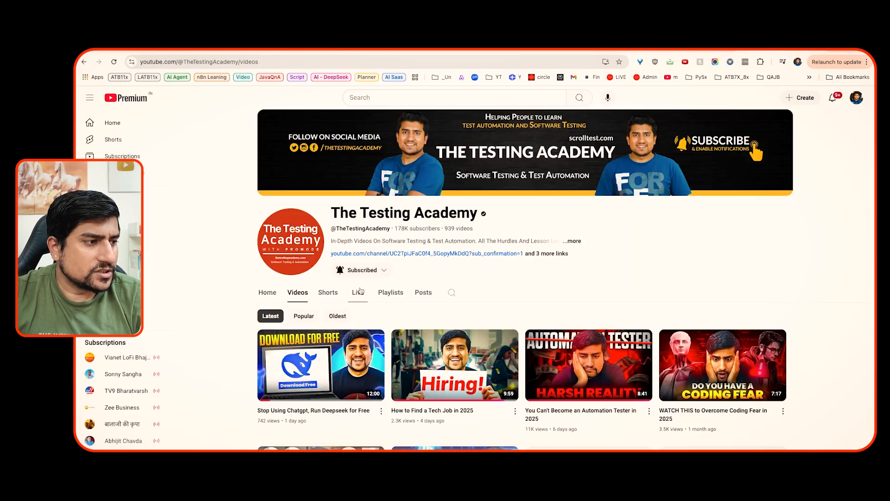
click(359, 292)
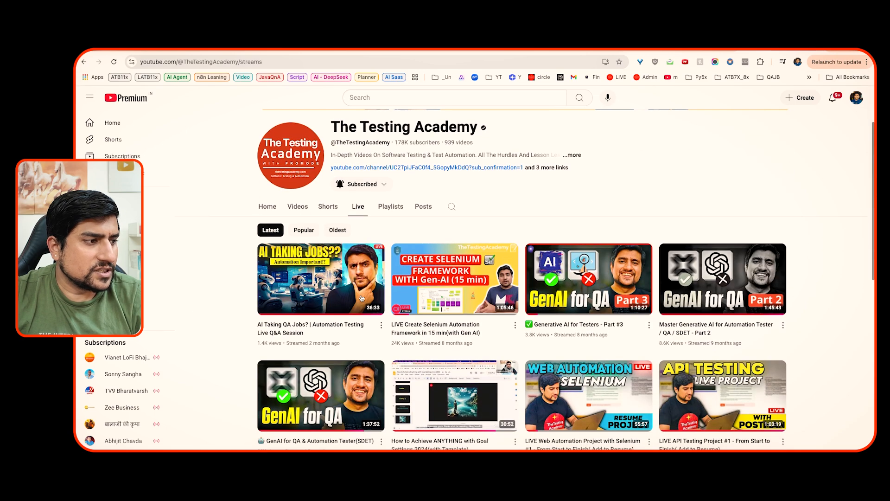
scroll(556, 273, down, 2)
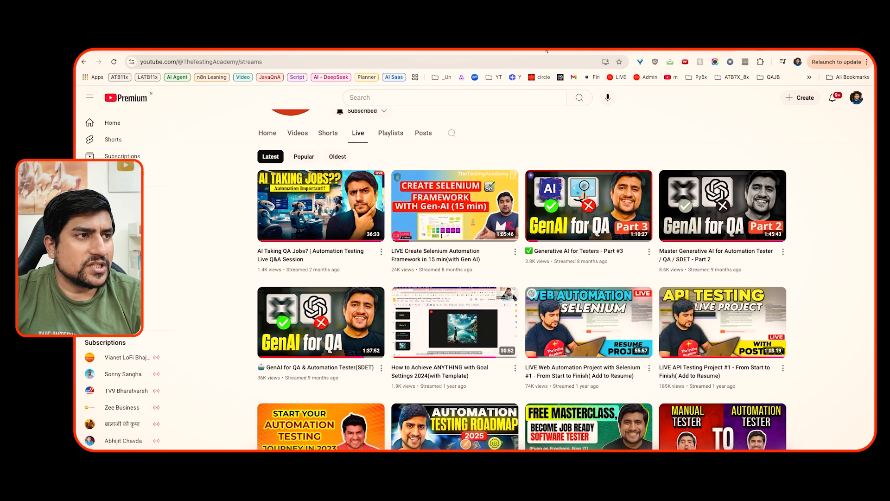
click(568, 50)
Step: Review AVAILABLE TOOLS in the system message, delete the "Done" tool line, then close the AI Agent node and save the workflow
click(255, 281)
drag(262, 250, 319, 250)
drag(264, 258, 285, 258)
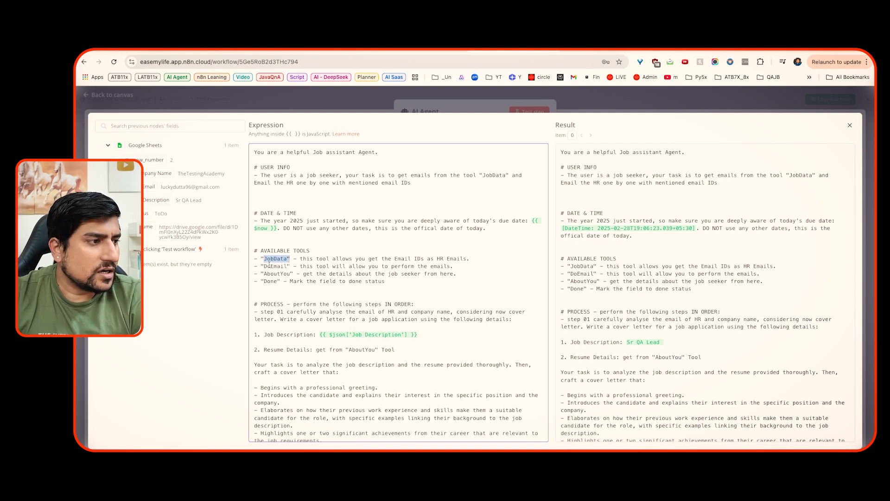
drag(265, 266, 277, 266)
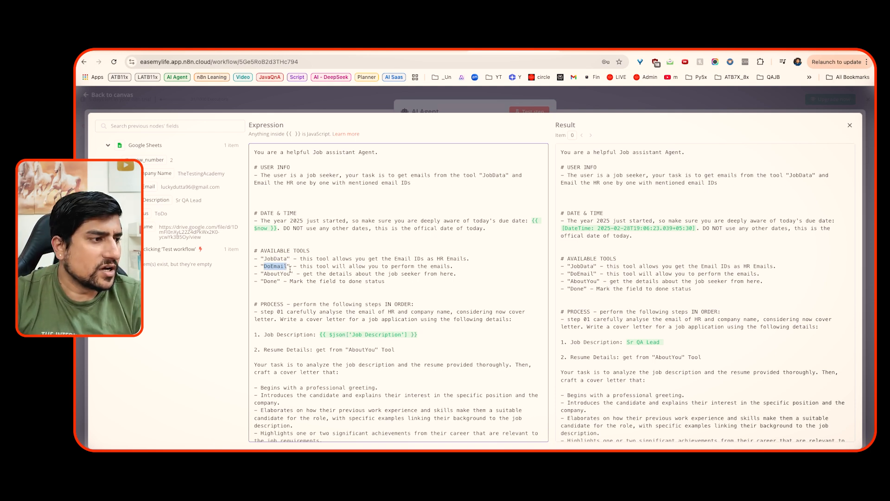
double_click(284, 274)
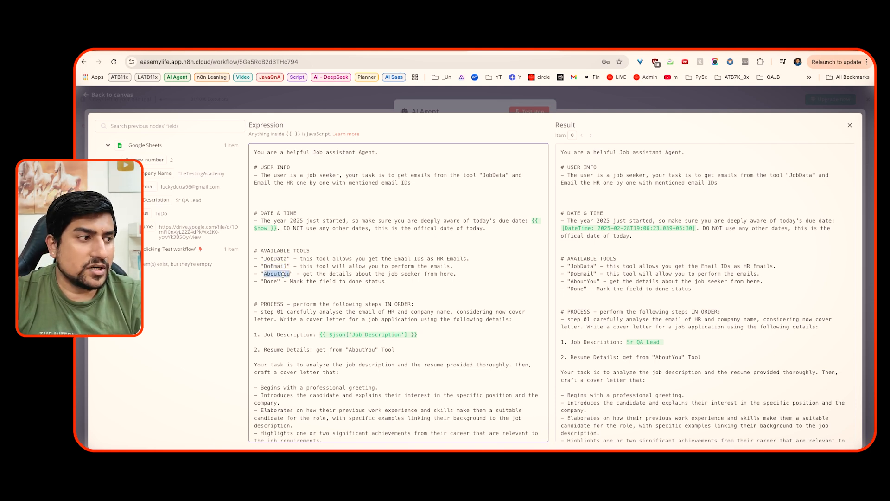
triple_click(281, 282)
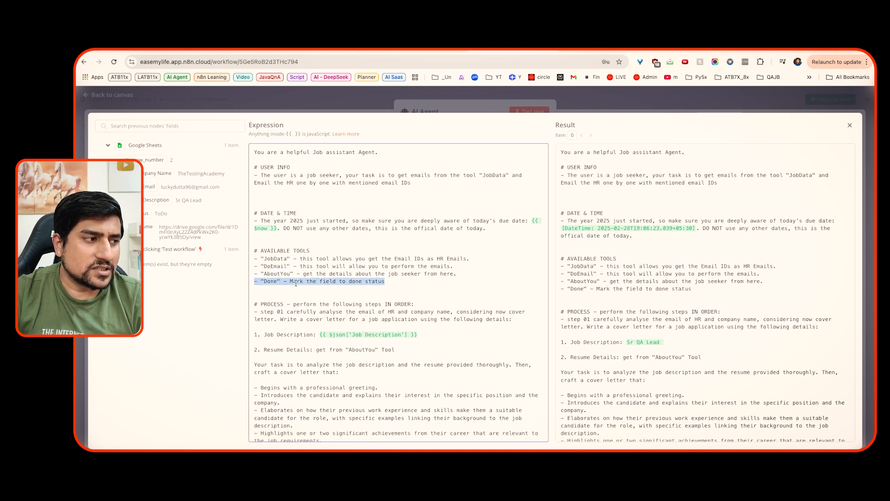
key(BackSpace)
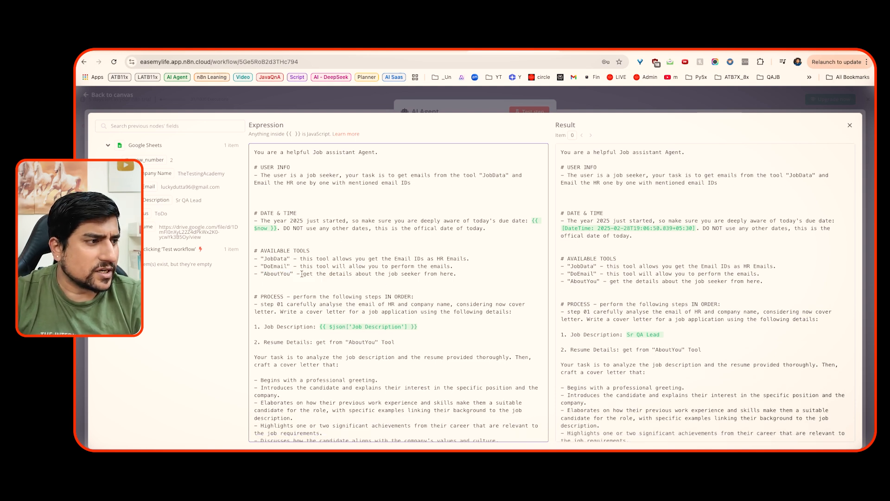
click(615, 106)
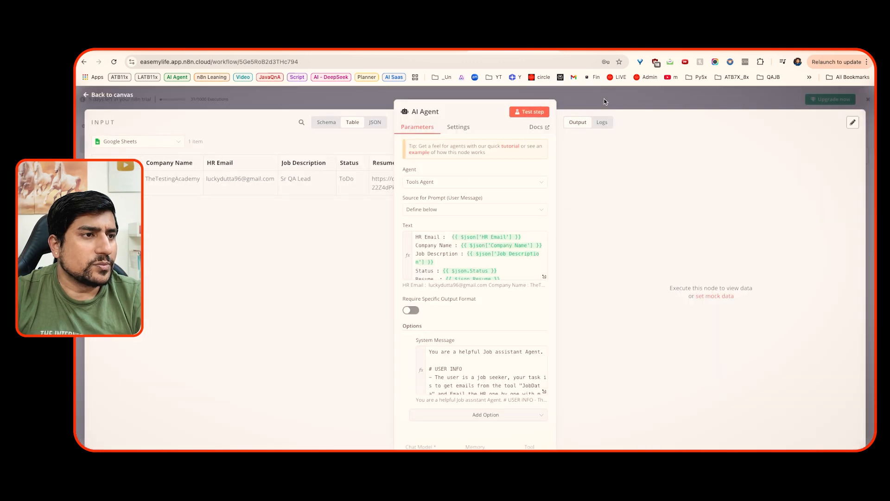
click(605, 98)
click(749, 126)
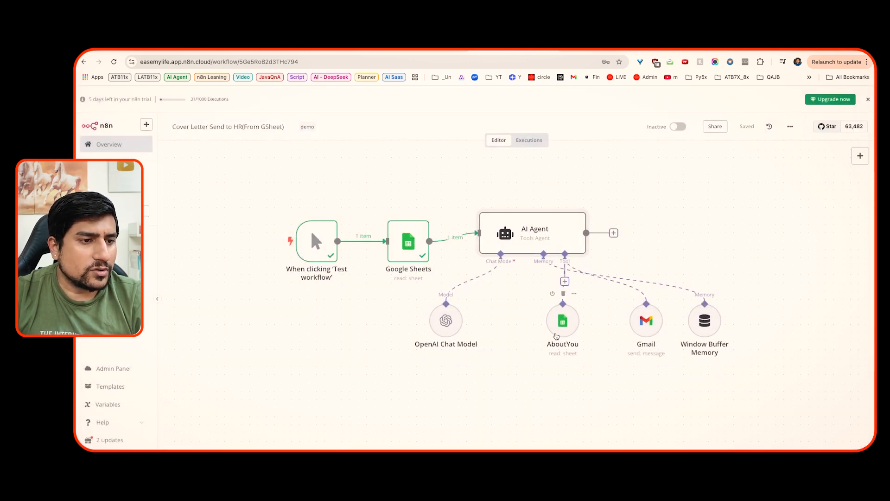
Step: Move the Window Buffer Memory node beneath the AI Agent between the chat model and AboutYou, and rename the Gmail tool as DoEmail
drag(705, 320, 505, 379)
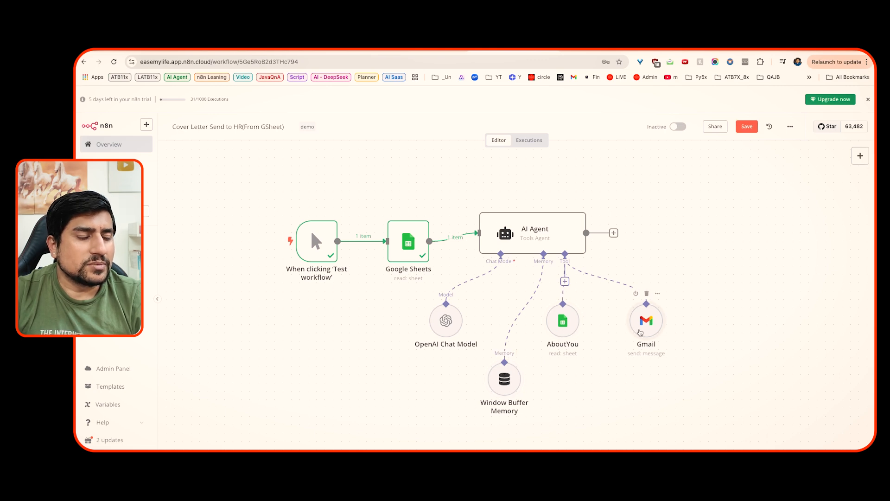
double_click(646, 321)
click(435, 116)
text(DoEmail)
click(496, 129)
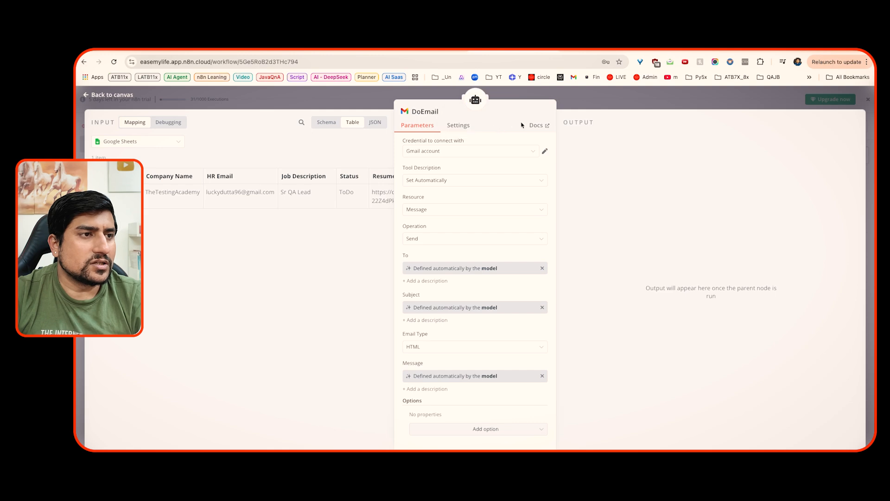
click(595, 101)
Step: Check the "JobData" tool name in the AI Agent's expanded system message, then close the node
double_click(534, 234)
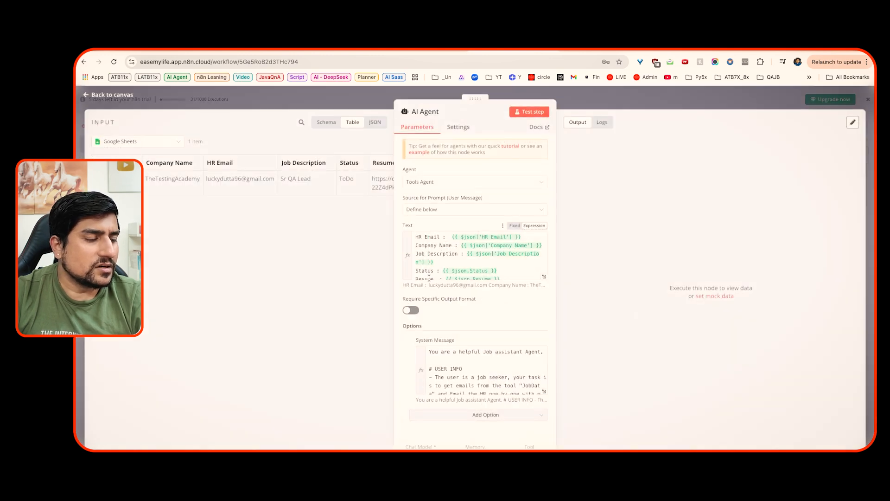
click(544, 392)
double_click(274, 259)
click(560, 91)
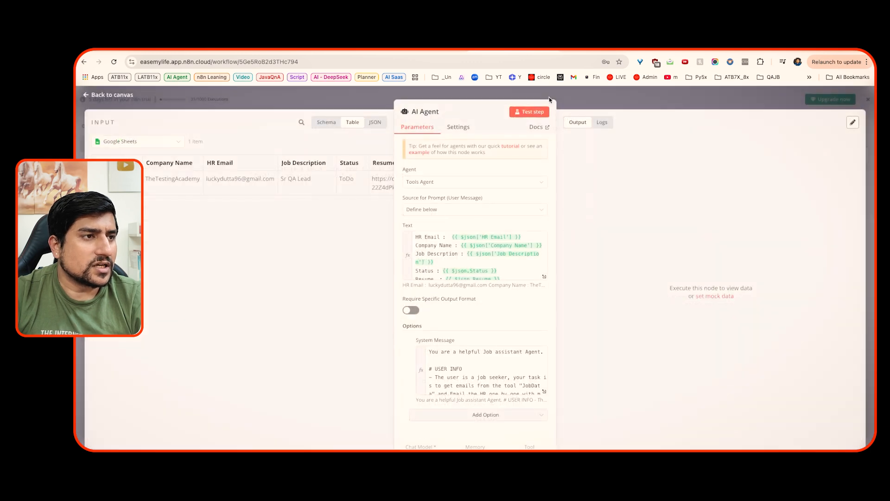
click(550, 98)
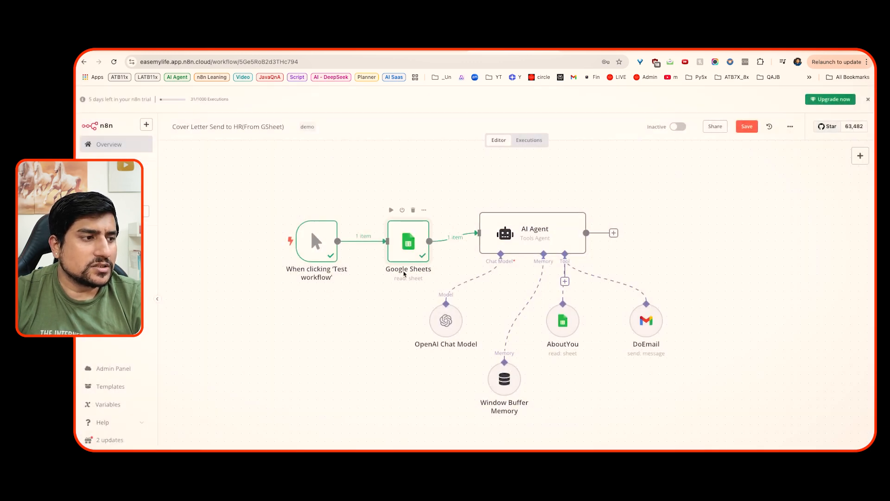
Step: Rename the Google Sheets node as getJobData and return to the canvas
double_click(404, 274)
click(454, 113)
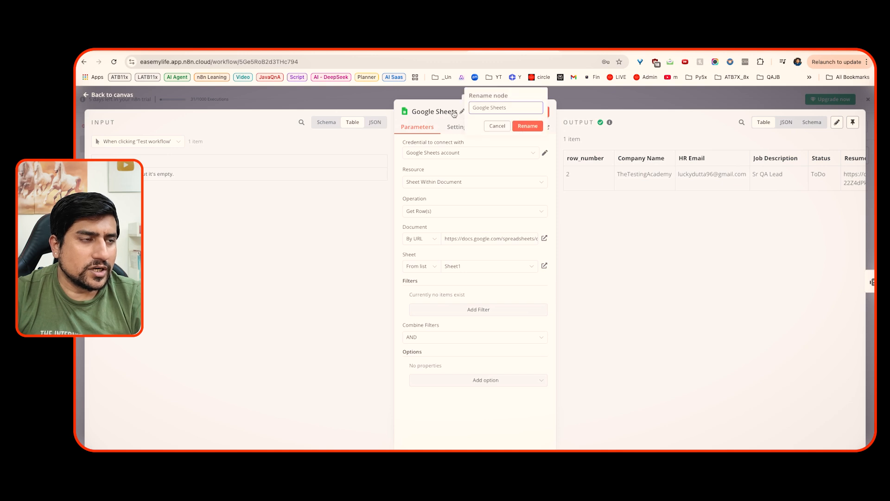
key(ctrl+a)
text(Job)
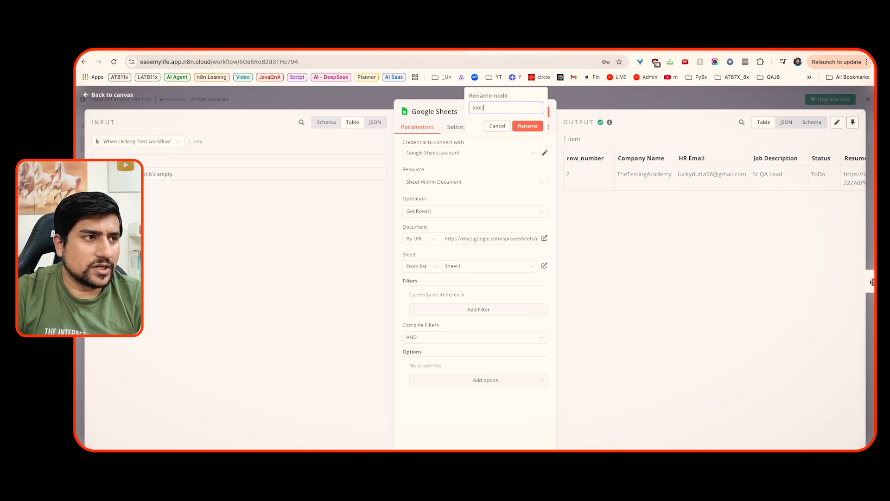
key(BackSpace)
key(BackSpace)
key(BackSpace)
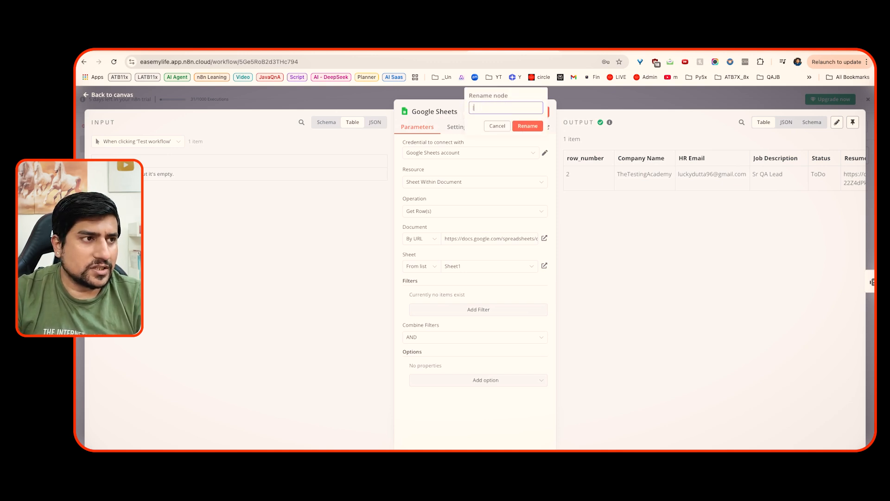
text(getJobData)
click(528, 126)
key(Escape)
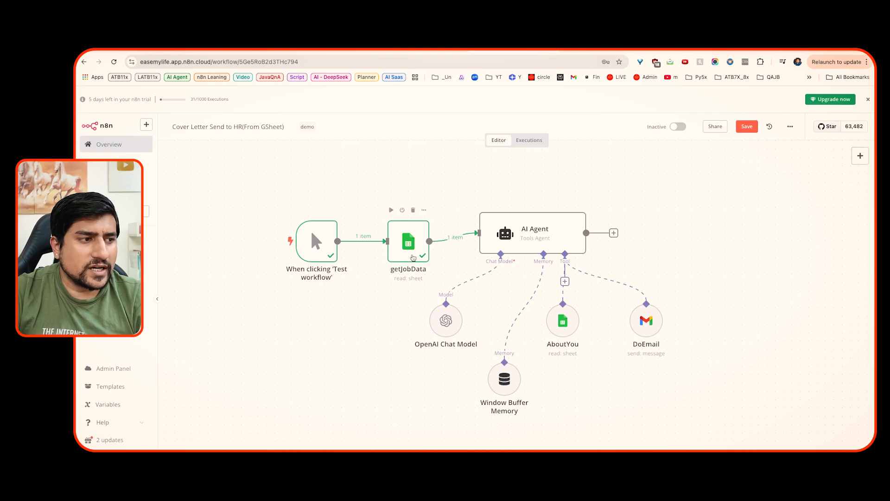
Step: Correct the job data node's name to getJobsData and close the node
double_click(414, 258)
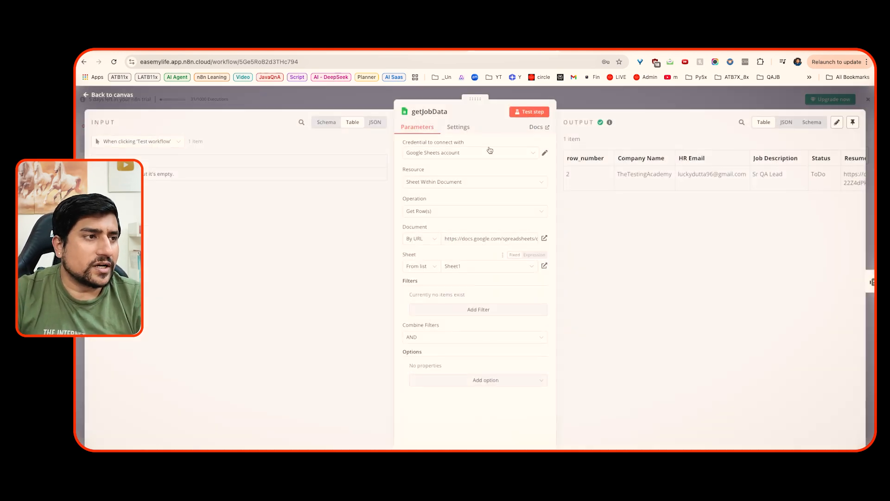
click(445, 113)
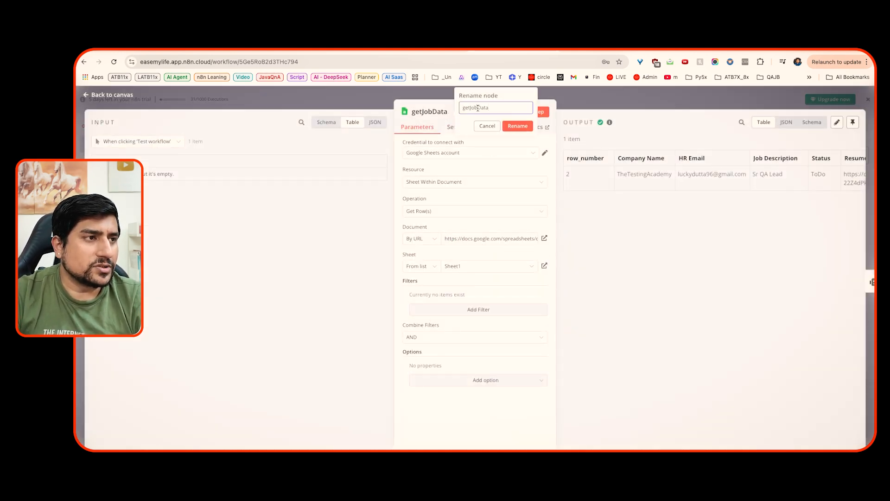
text(s)
click(518, 126)
key(Escape)
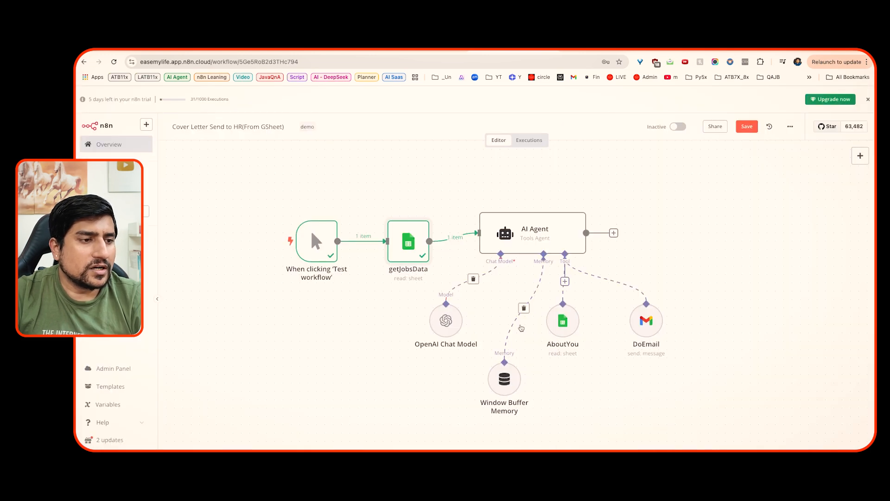
Step: Open the AI Agent's system message in the expanded editor and review its AVAILABLE TOOLS section and PROCESS heading
double_click(534, 235)
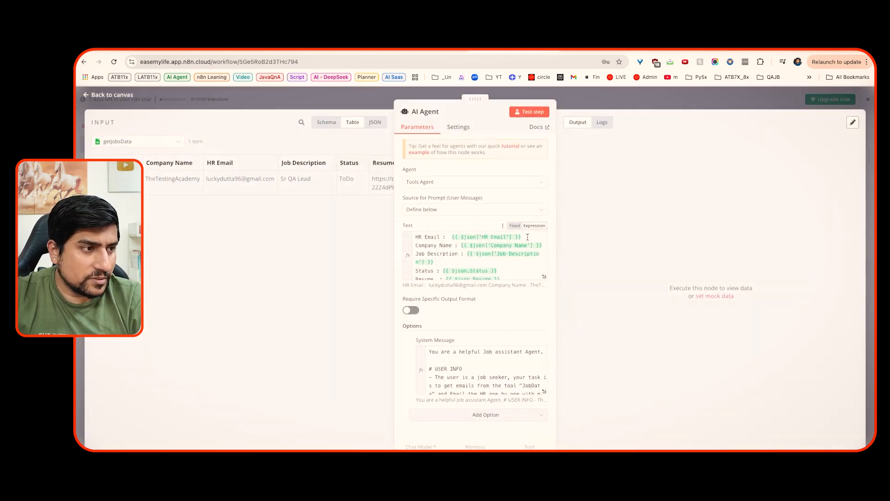
click(544, 391)
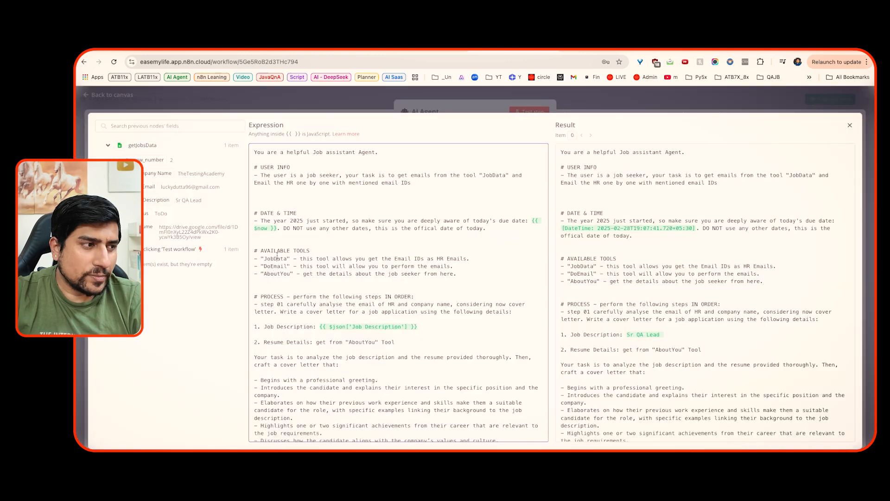
double_click(276, 259)
click(312, 273)
scroll(312, 272, down, 1)
double_click(272, 278)
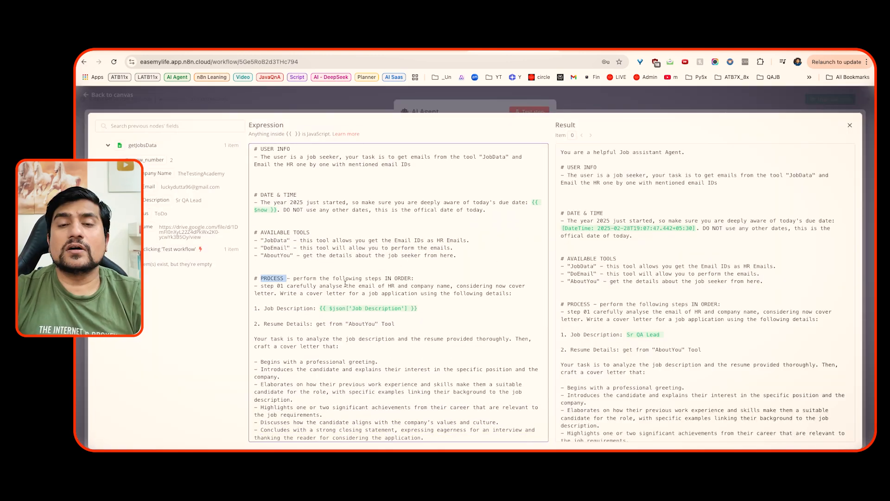
Step: Read step 01 of the PROCESS section, covering the HR email analysis and the cover letter requirements
scroll(345, 284, down, 3)
click(276, 244)
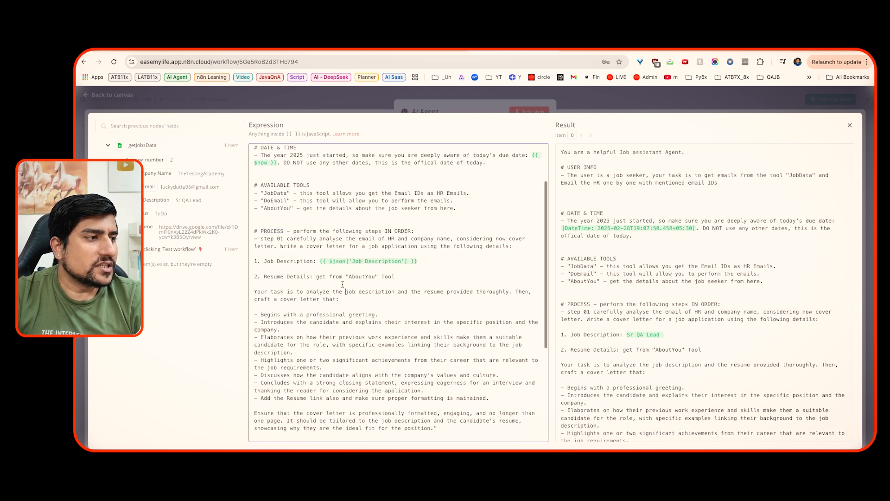
drag(287, 238, 404, 240)
drag(145, 193, 191, 208)
key(Escape)
scroll(325, 302, down, 3)
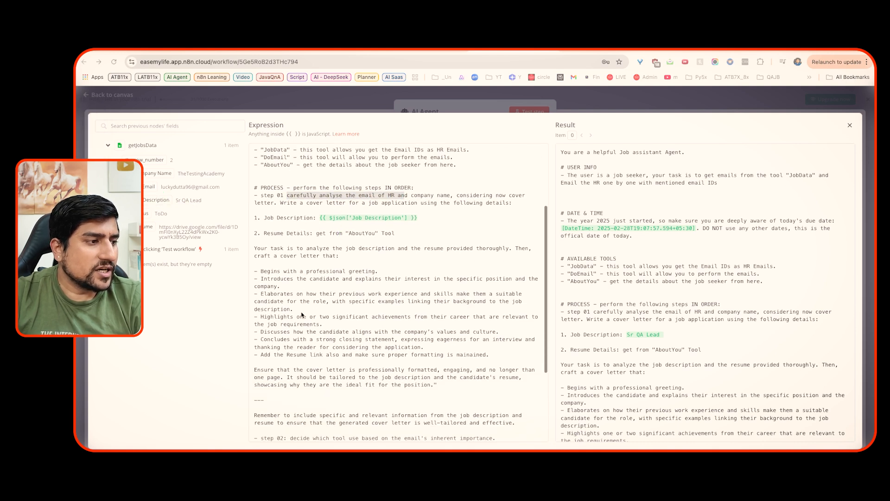
drag(255, 349, 436, 365)
click(435, 364)
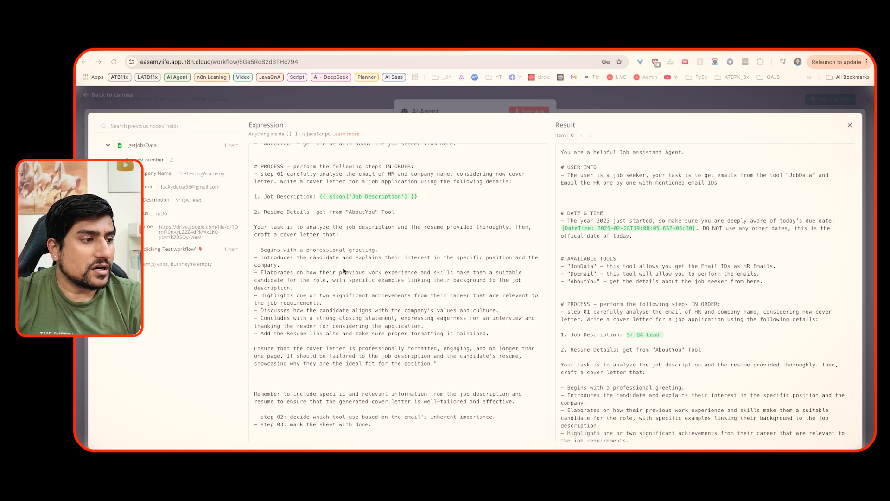
scroll(336, 300, down, 3)
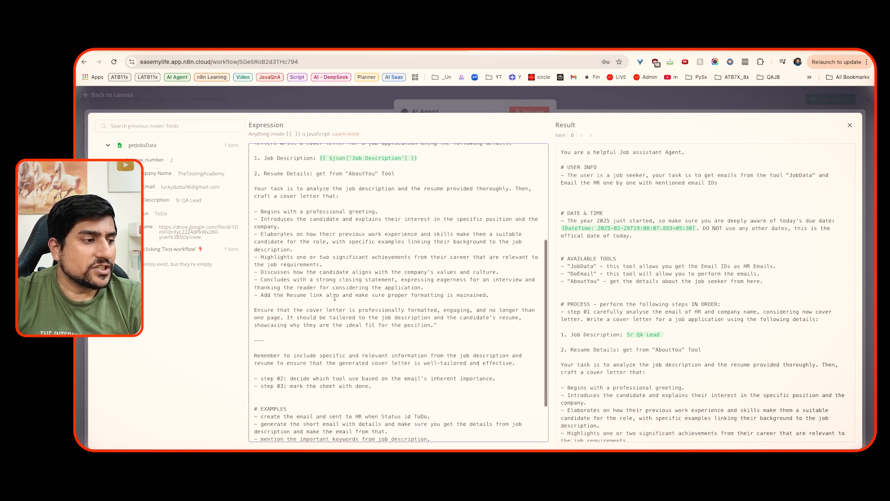
Step: Delete the "step 03: mark the sheet with done." line from the PROCESS section of the system message
drag(291, 318, 495, 318)
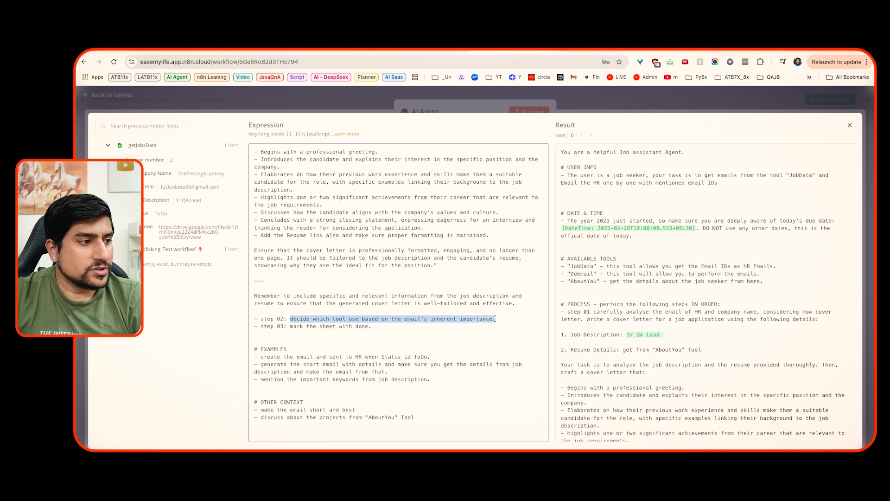
click(360, 339)
drag(291, 326, 258, 326)
drag(371, 327, 258, 326)
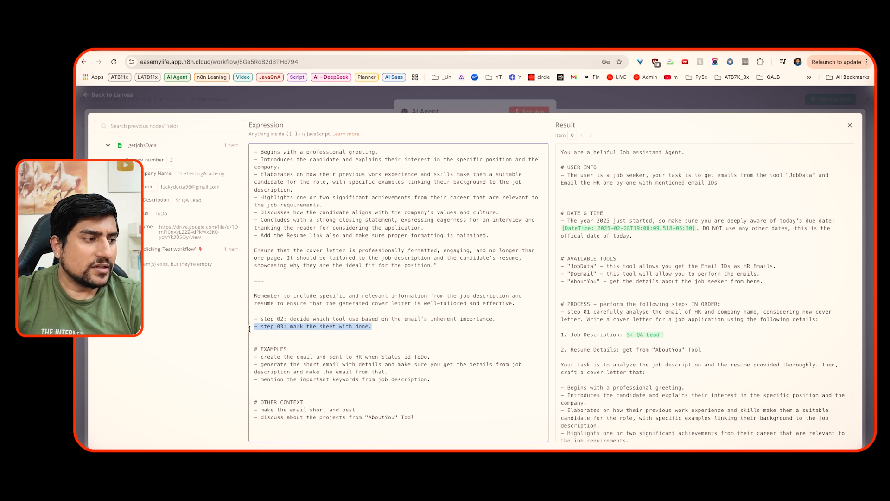
key(BackSpace)
key(BackSpace)
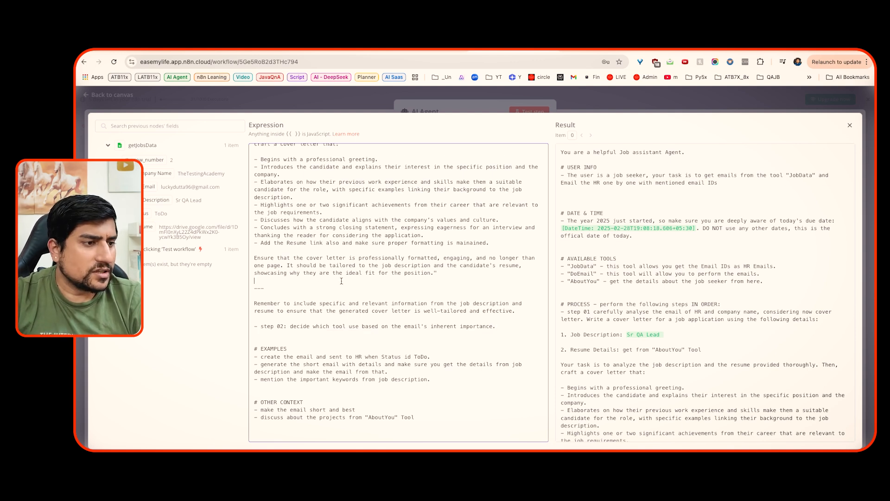
Step: Review the step 02 line and the OTHER CONTEXT instruction about discussing projects from the "AboutYou" tool
drag(287, 327, 401, 326)
click(414, 326)
drag(496, 332, 389, 327)
click(406, 325)
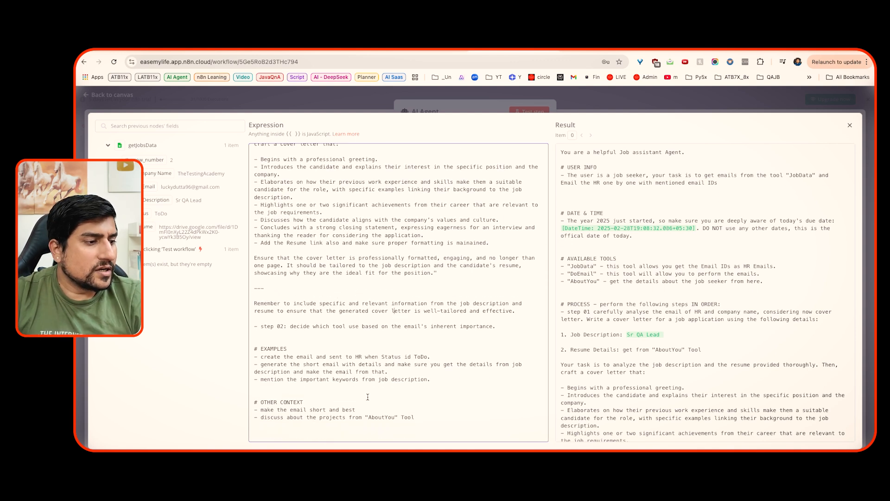
drag(420, 418, 285, 418)
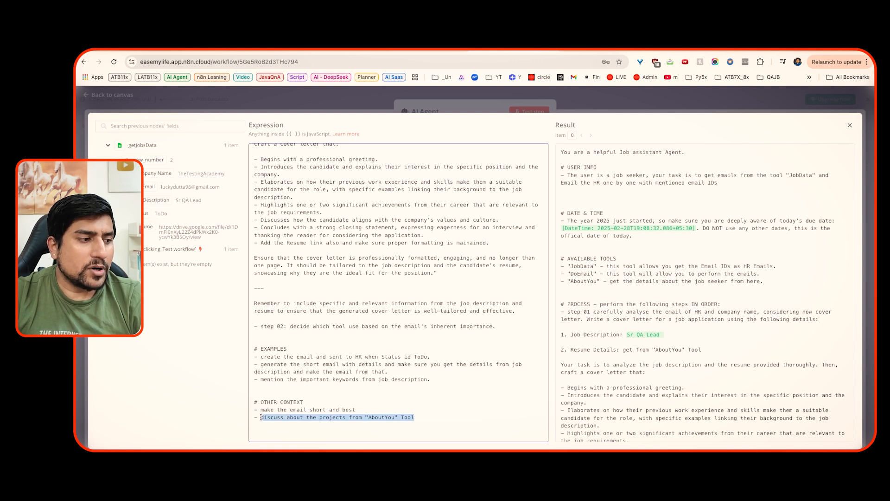
click(376, 418)
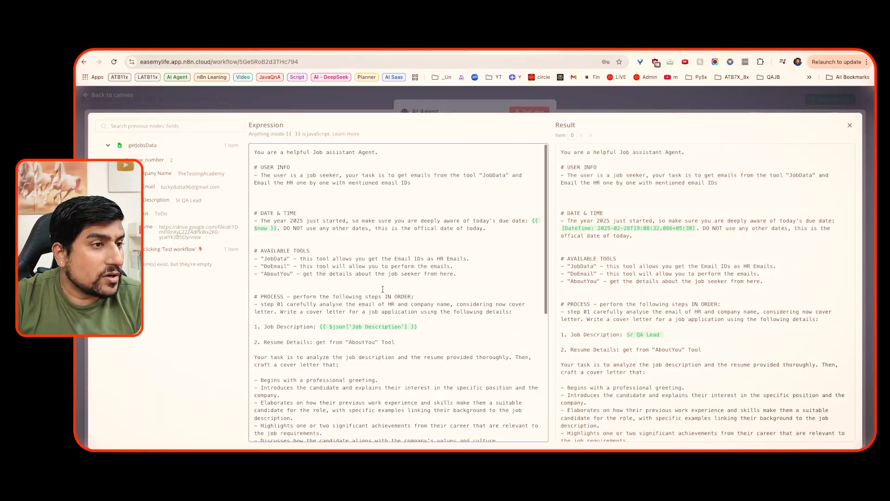
Step: Close the expanded system message, test the AI Agent step, and return to the canvas
click(547, 103)
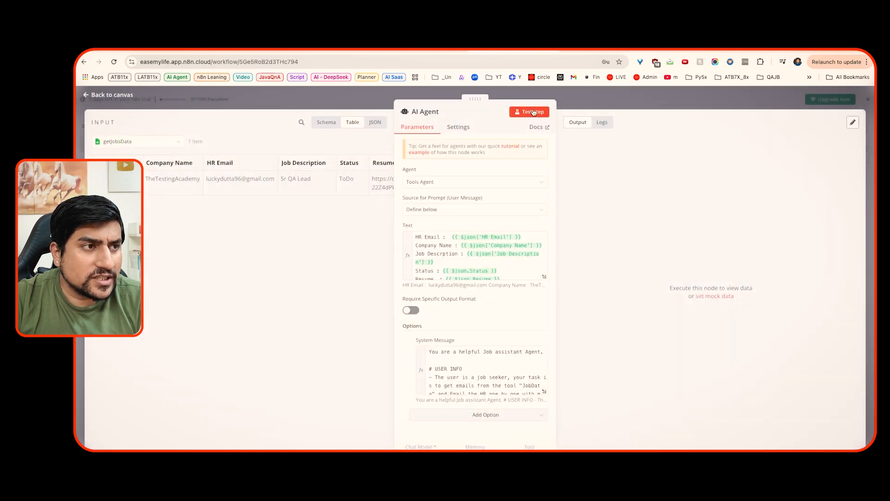
click(533, 112)
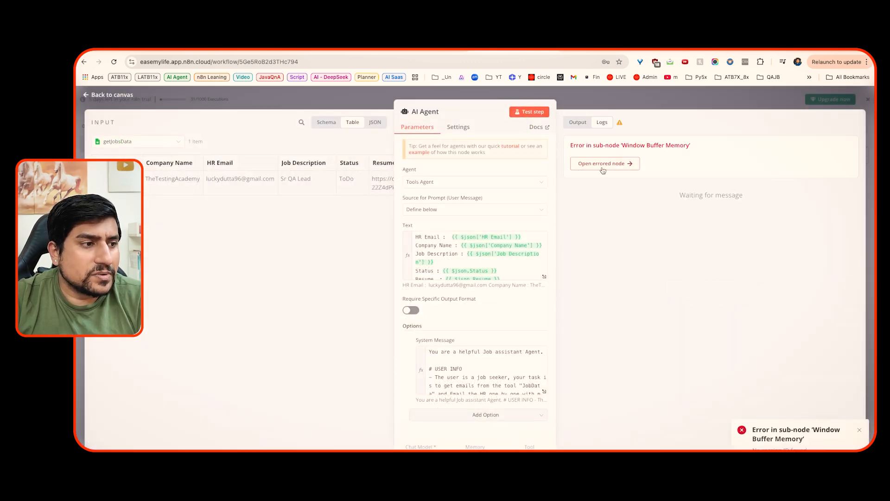
click(690, 105)
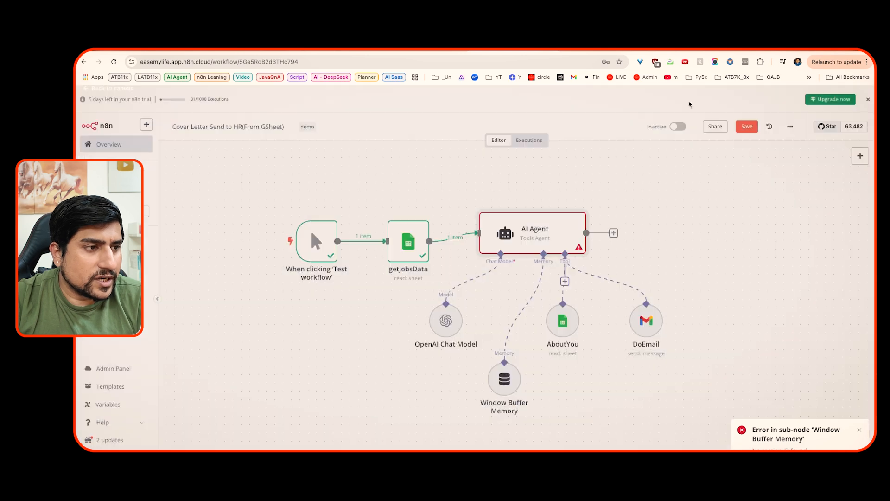
Step: Run the getJobsData and AI Agent nodes again from the canvas, then open the Window Buffer Memory node
click(506, 381)
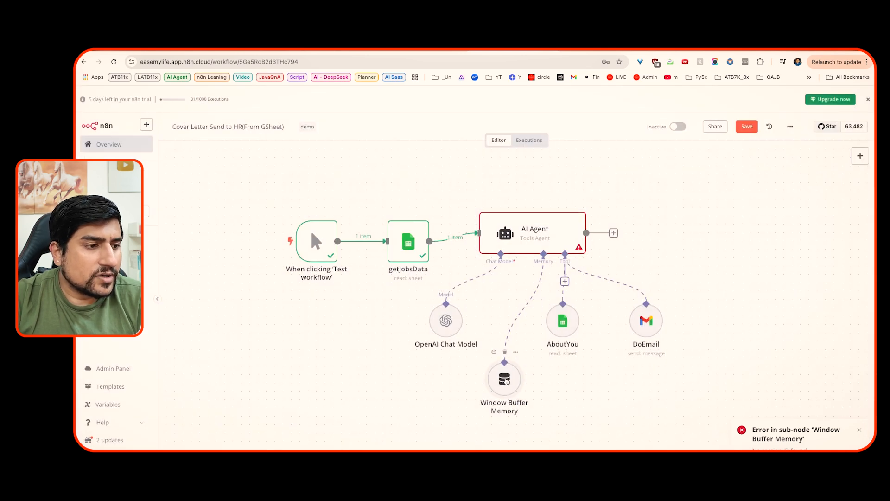
click(392, 211)
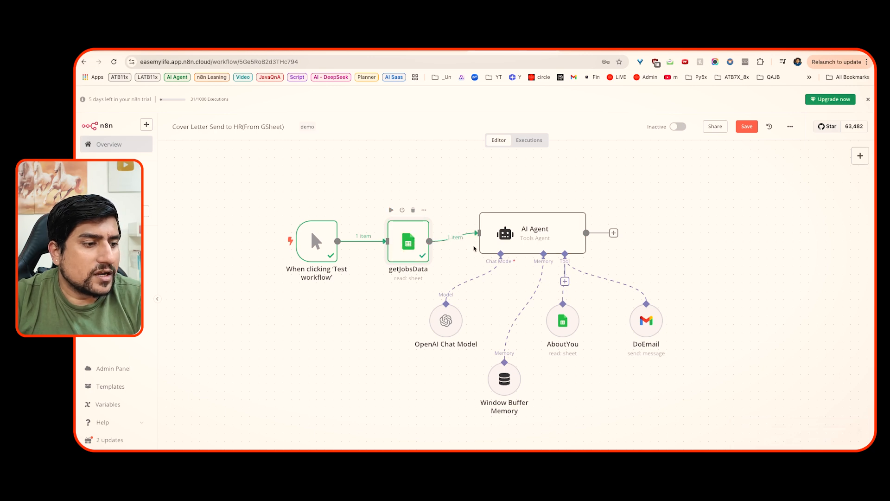
click(548, 203)
double_click(503, 389)
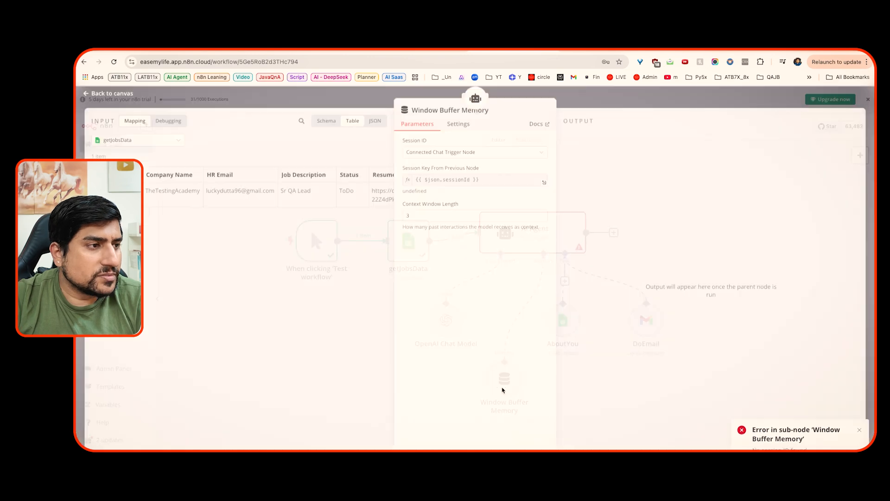
click(465, 181)
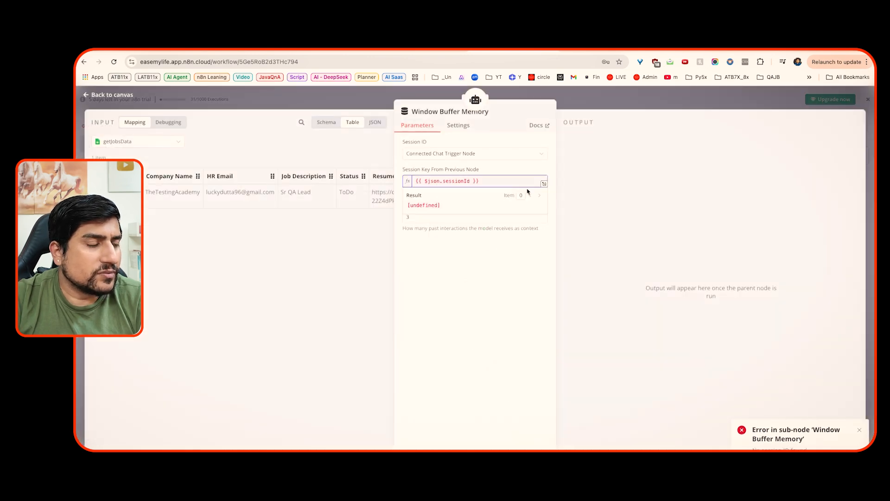
click(475, 156)
click(430, 214)
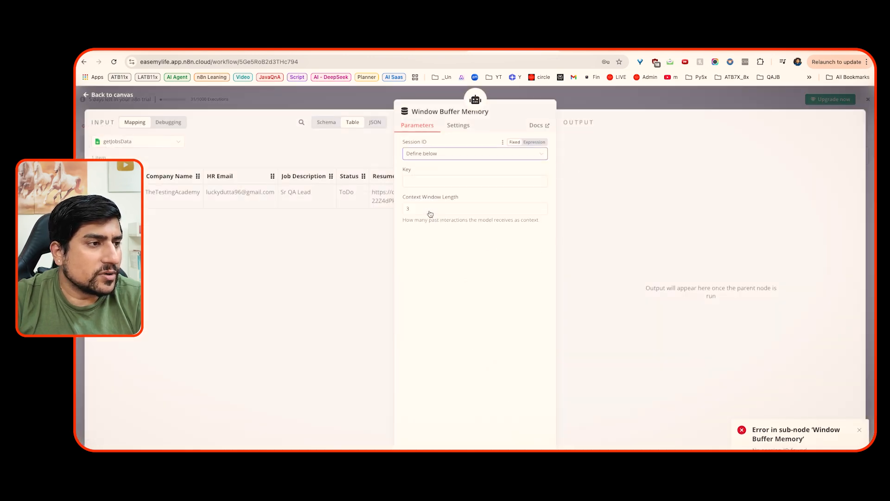
click(421, 153)
click(425, 181)
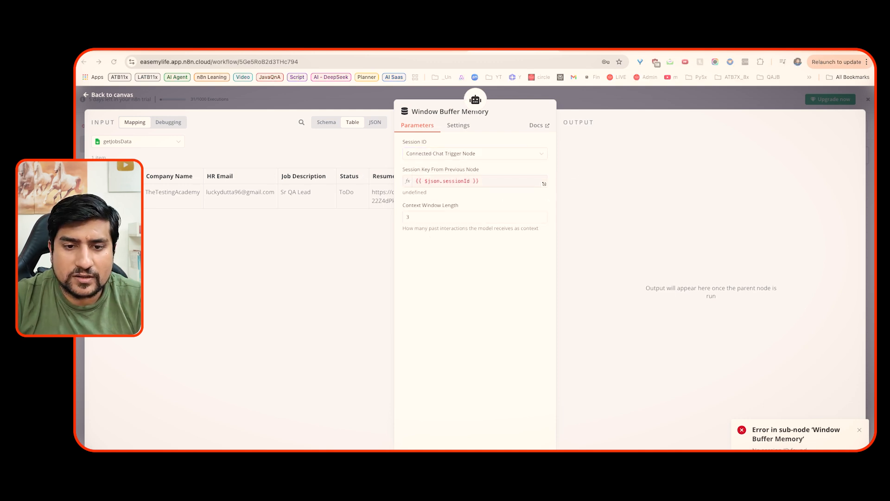
Step: Set the memory's session ID to Define below with the key "Remember the details of the Company and HR email"
click(531, 153)
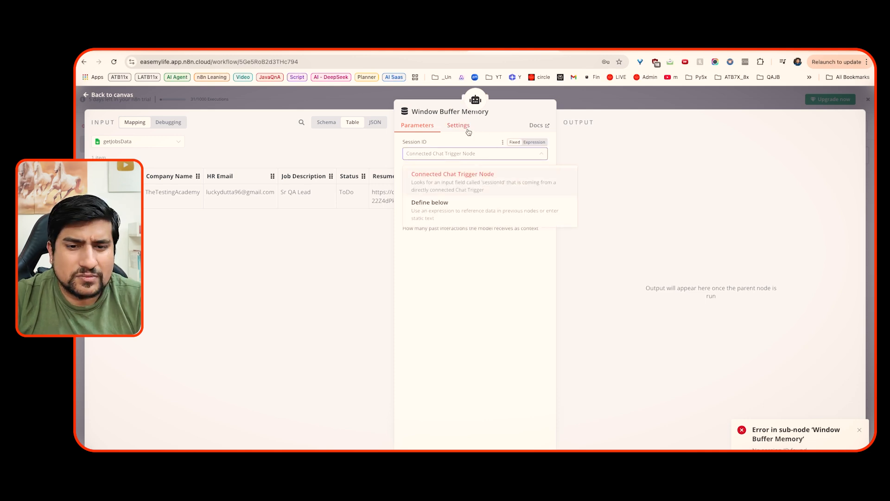
click(432, 204)
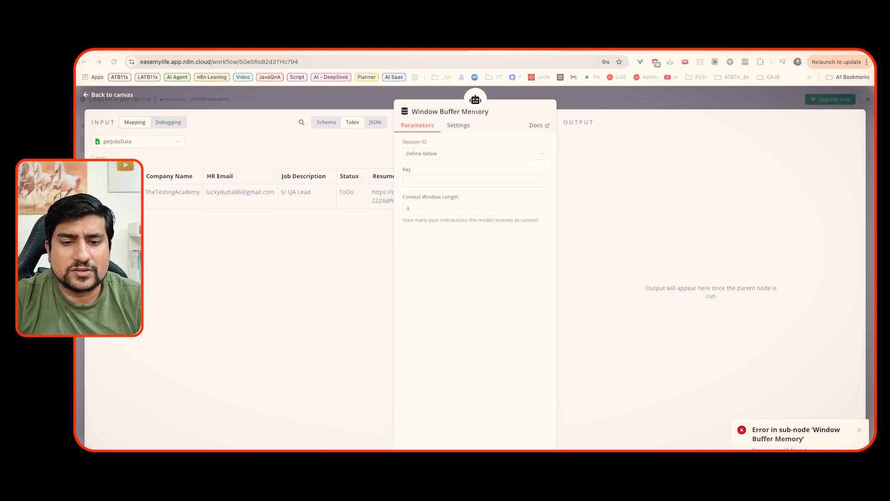
click(434, 182)
text(Remember the details of the Company and HR email)
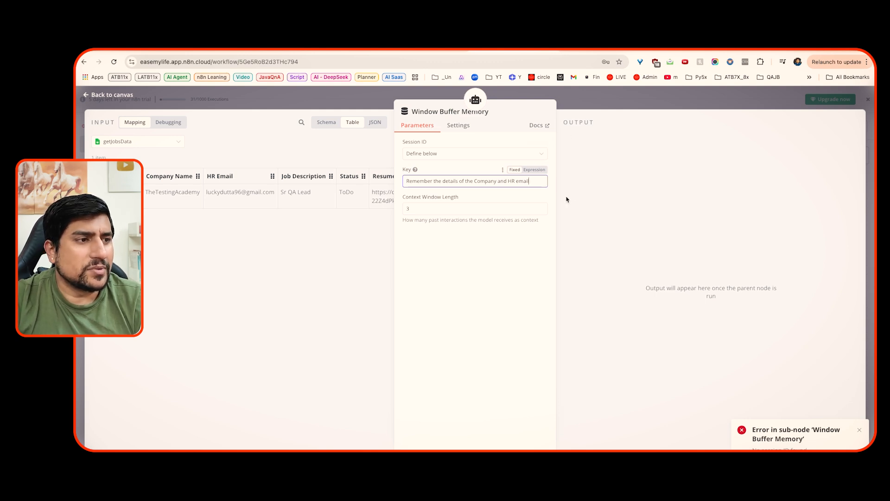
Step: Set the Window Buffer Memory's context window length to 5, return to the canvas, and save the workflow
key(super+a)
click(476, 210)
key(super+a)
text(5)
key(Escape)
click(747, 126)
Step: Run the whole workflow from the canvas, read the AI Agent node's output text, and close the node
click(516, 231)
click(316, 261)
scroll(316, 260, down, 1)
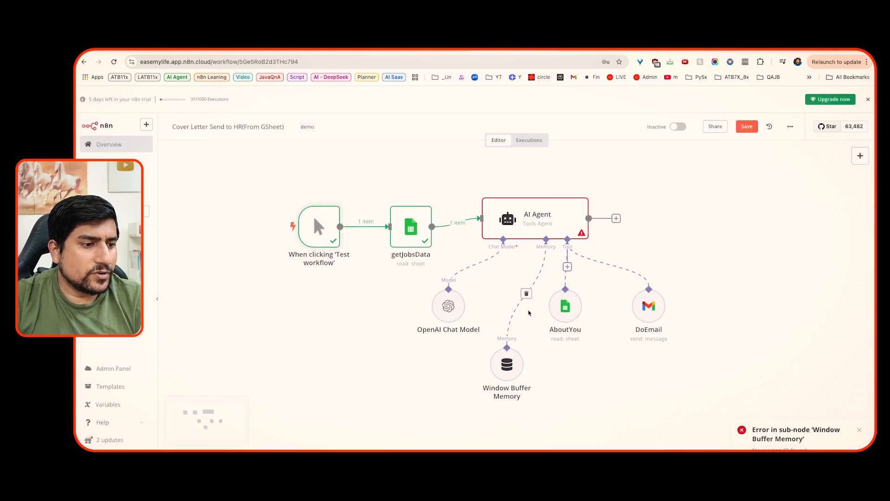
key(super+Return)
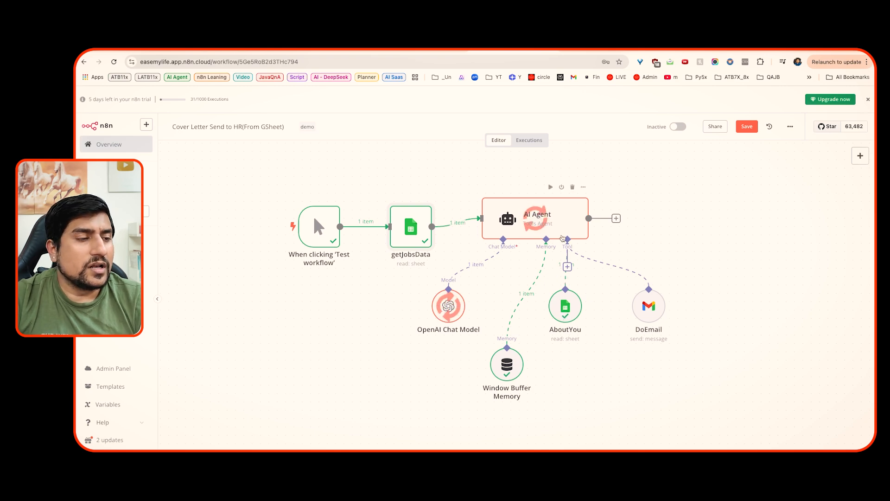
double_click(513, 234)
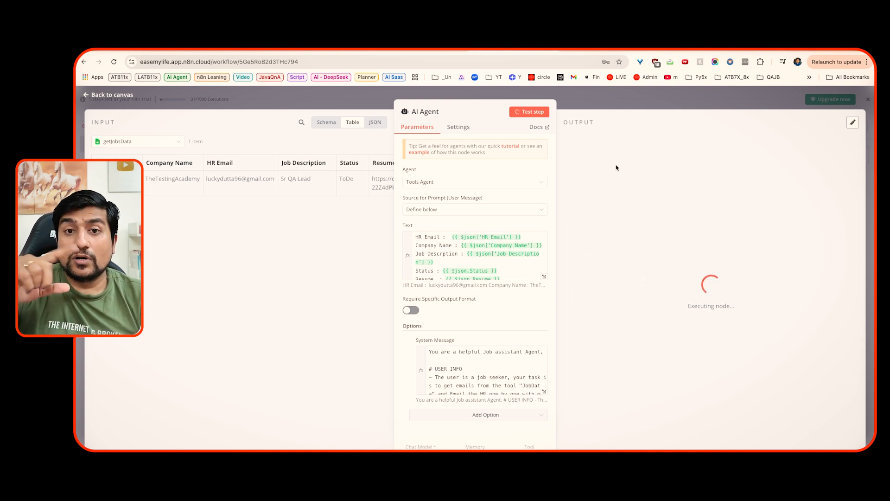
drag(566, 176, 699, 195)
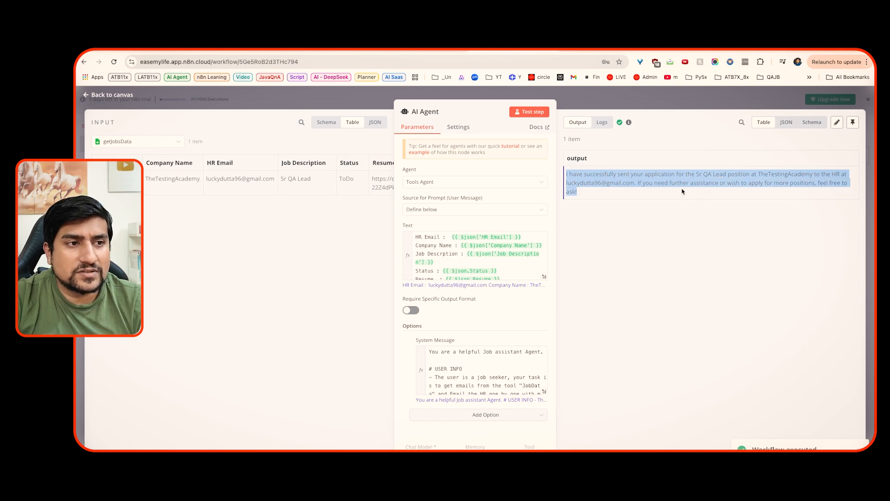
click(613, 181)
key(Escape)
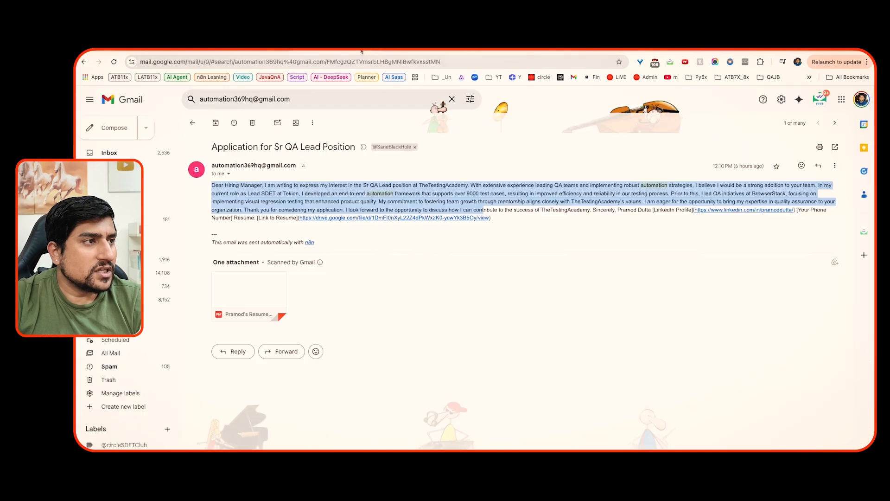
Step: In the Gmail inbox, open the newest "Application for Sr QA Lead Position" email and check its cover letter and attachment
click(193, 123)
click(134, 155)
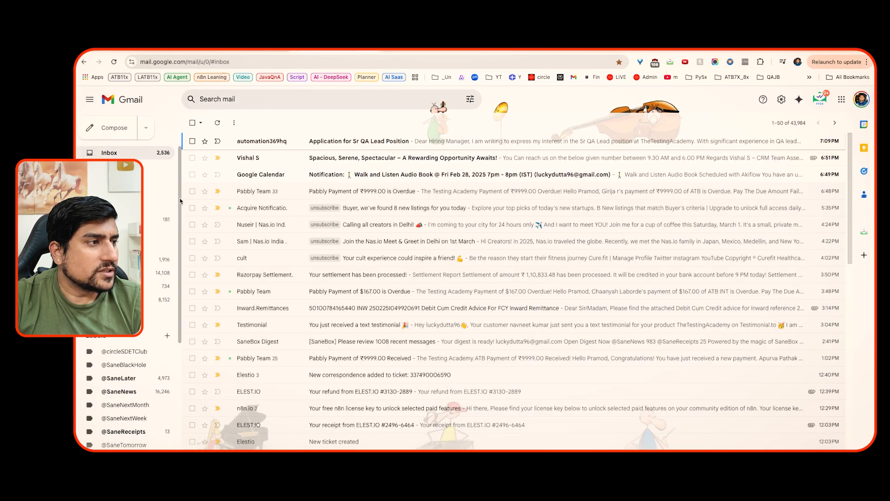
click(275, 145)
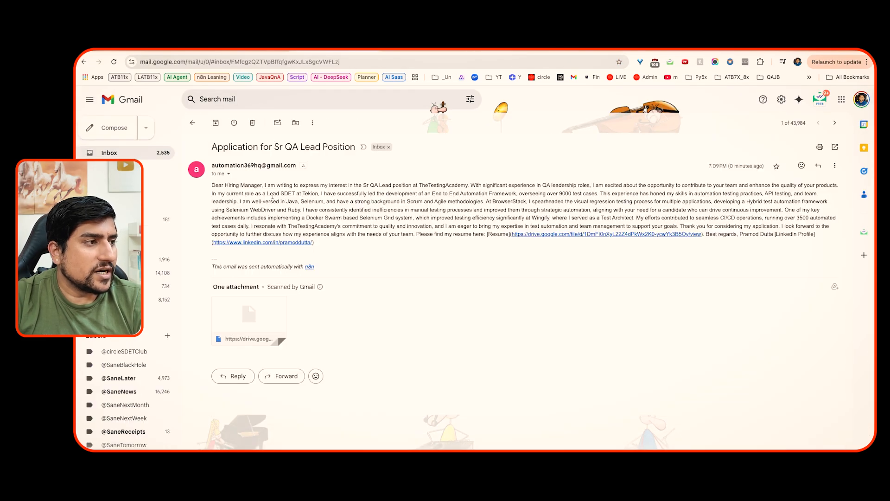
drag(223, 186, 319, 243)
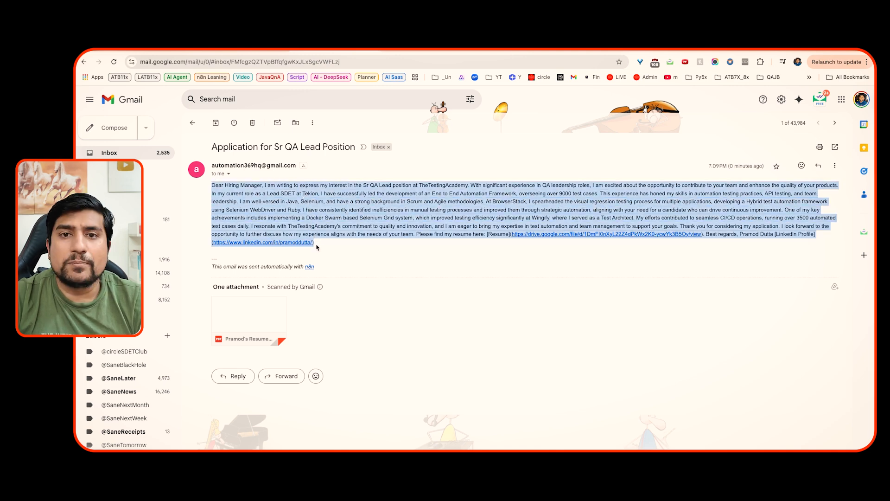
click(266, 317)
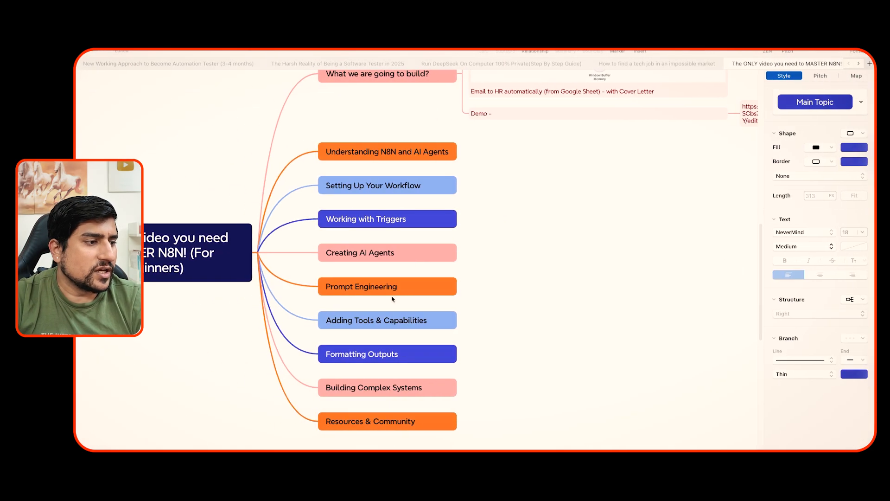
Step: Switch to the N8N mind map and look over its main topics, including "Building Complex Systems"
click(393, 298)
scroll(394, 299, down, 2)
click(372, 346)
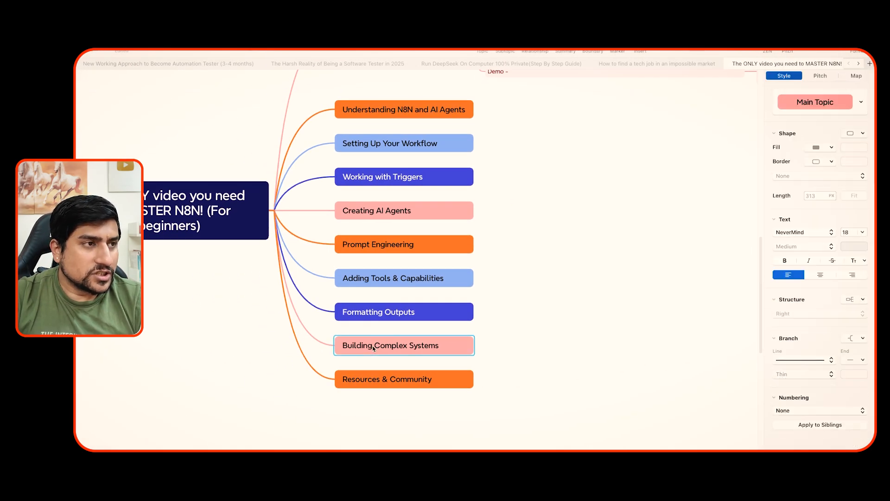
scroll(390, 340, right, 1)
click(385, 300)
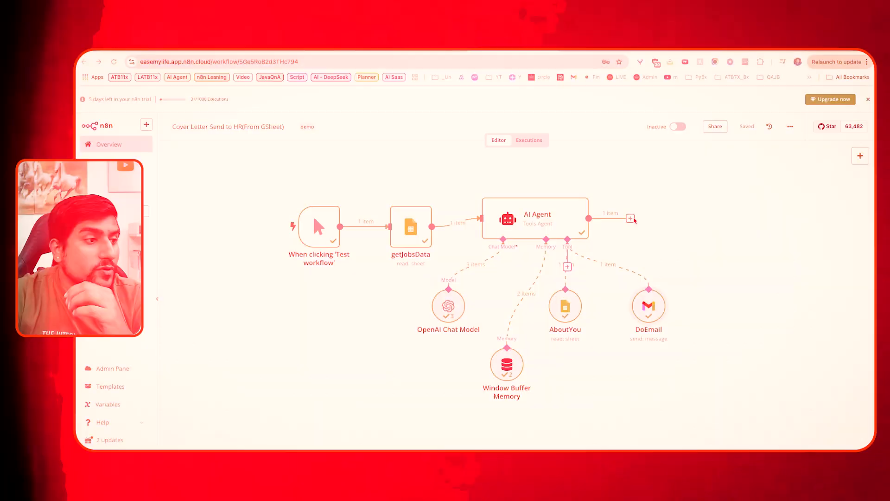
Step: Add a LinkedIn Tool to the AI Agent in the n8n workflow, look at its Resource options, and return to the canvas
click(424, 221)
click(417, 221)
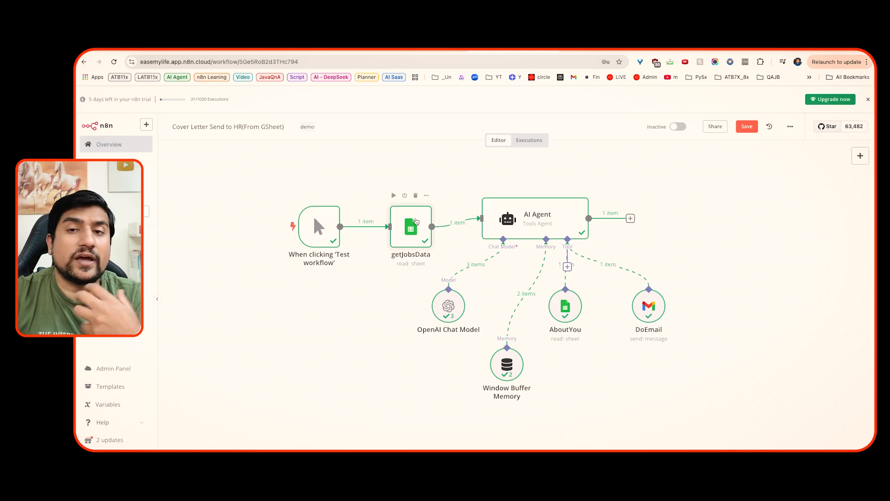
click(568, 267)
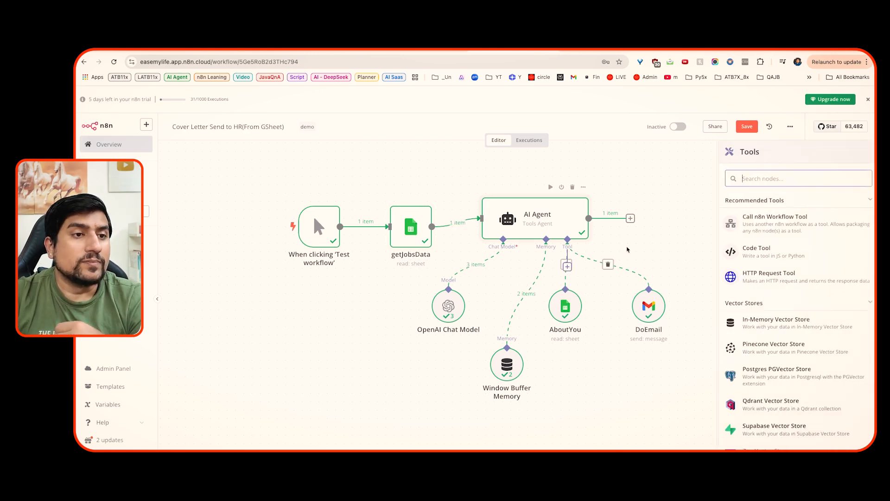
text(linked)
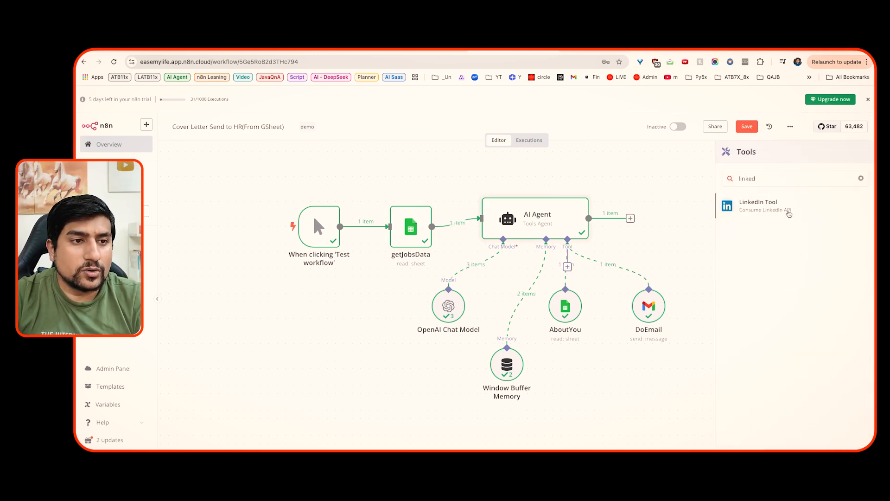
click(786, 211)
click(445, 210)
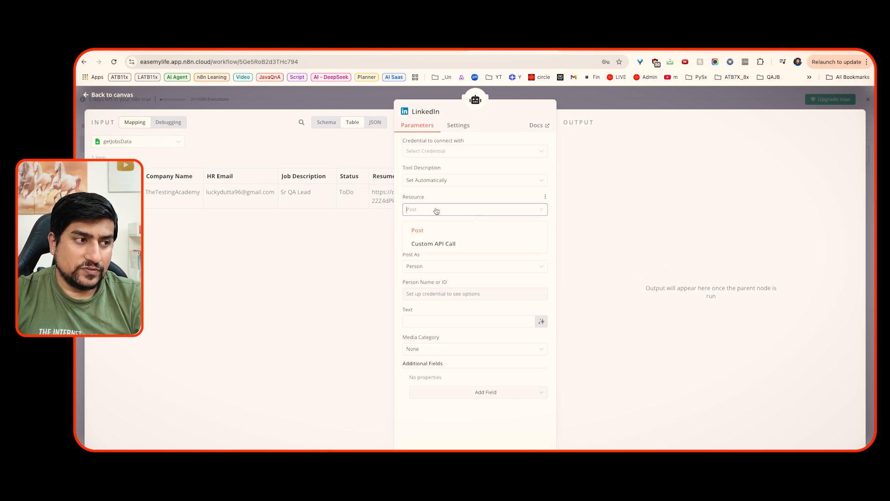
click(602, 103)
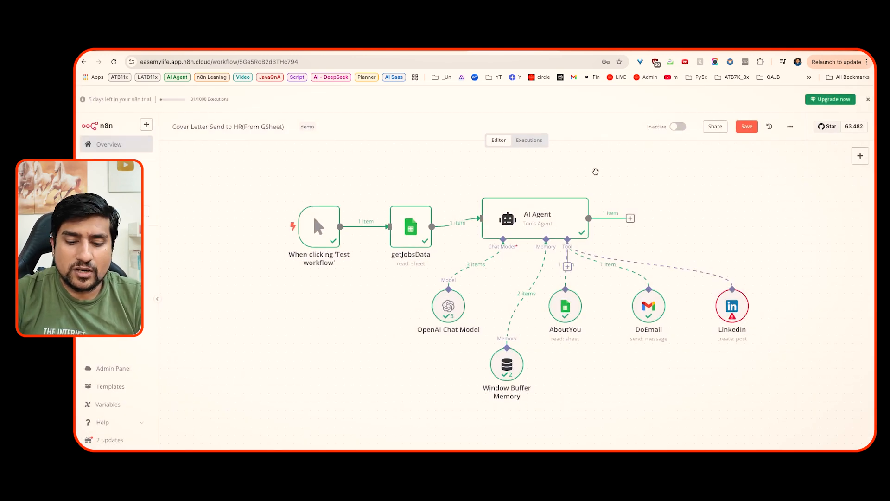
Step: Search the web for "linkedin jobs rss feed" and read the Reddit post "LinkedIn new job postings into RSS feed"
key(super+t)
text(linkedin jobs rss)
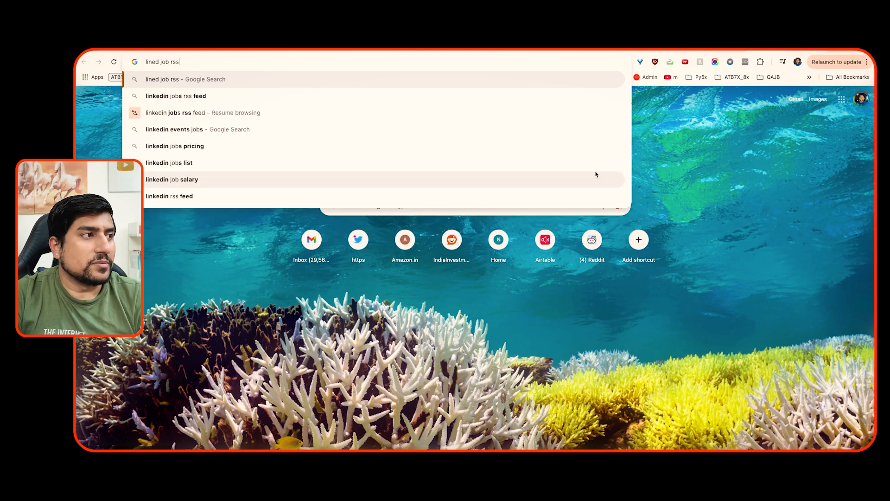
key(Down)
key(Return)
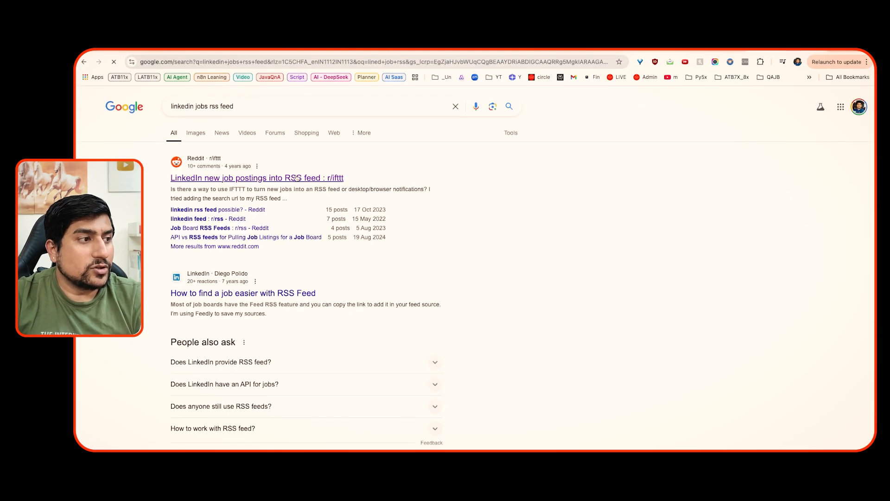
click(291, 178)
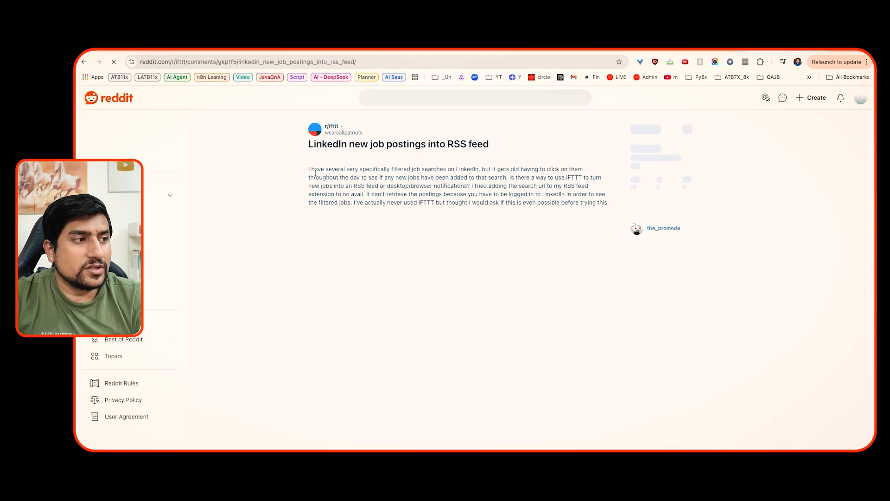
scroll(279, 213, down, 1)
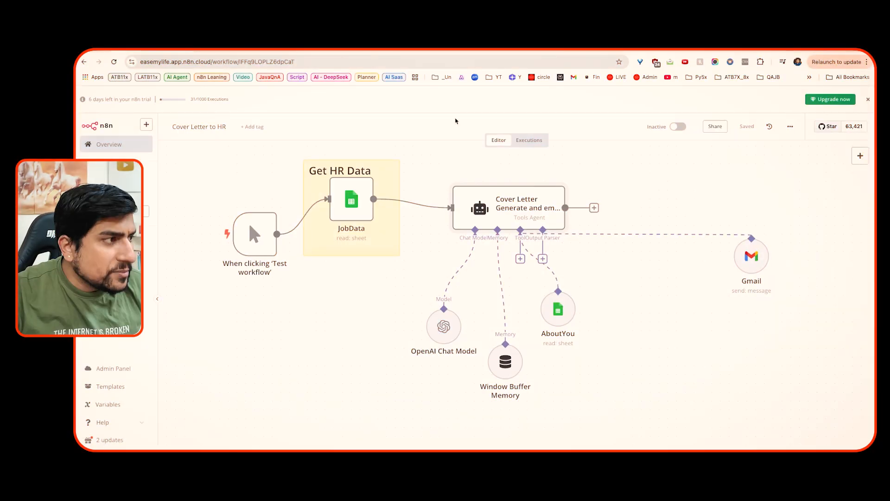
Step: From the n8n workflow overview, view the jobassistantai.com workflow, go back, and open "Cover Letter Send to HR(From GSheet)"
click(109, 145)
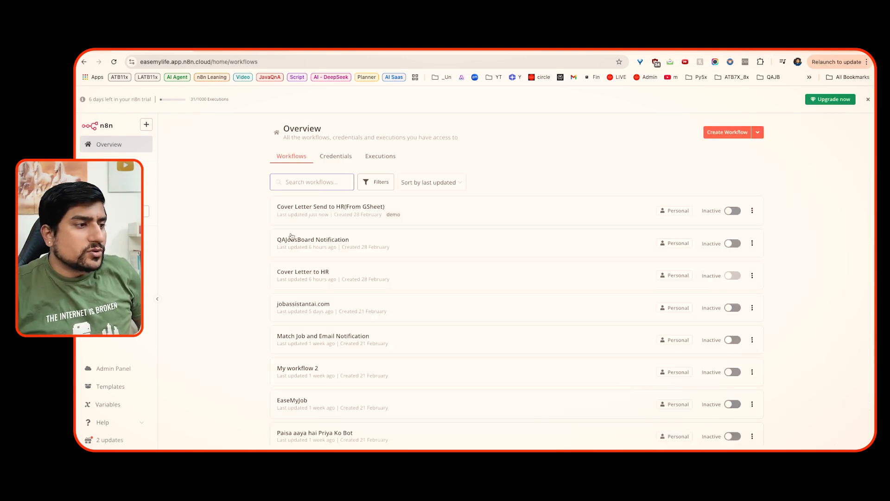
scroll(300, 275, down, 1)
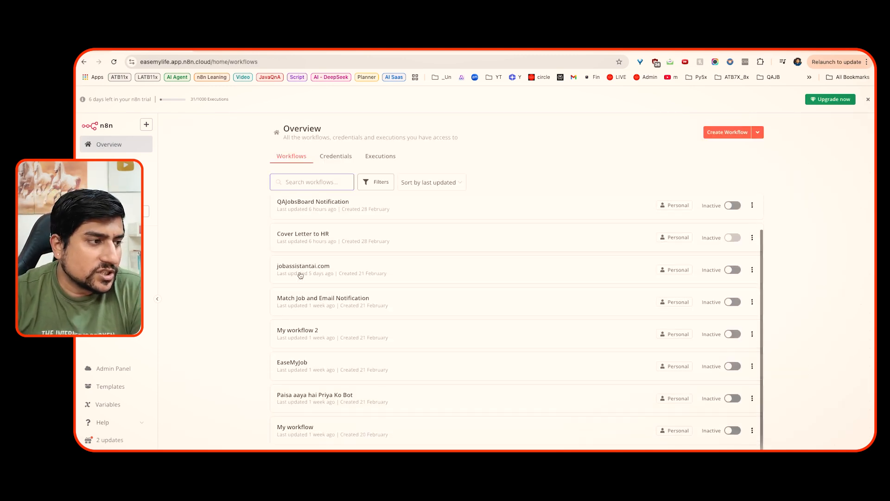
click(293, 267)
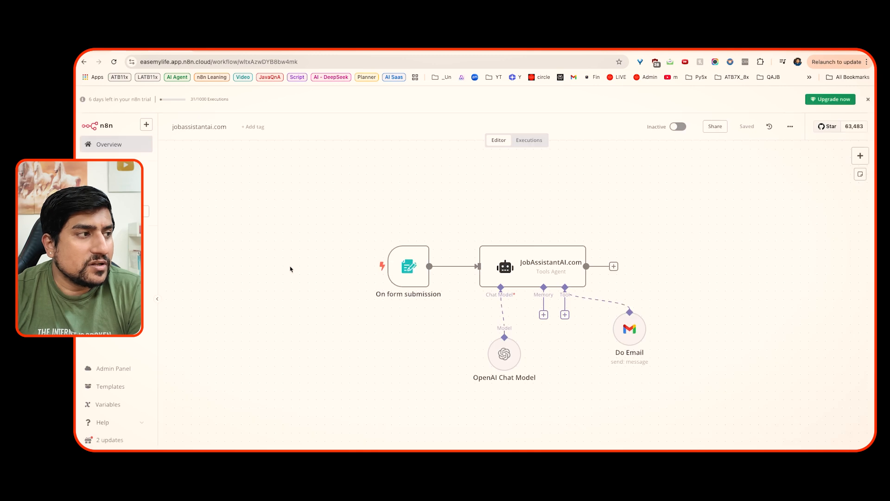
click(84, 65)
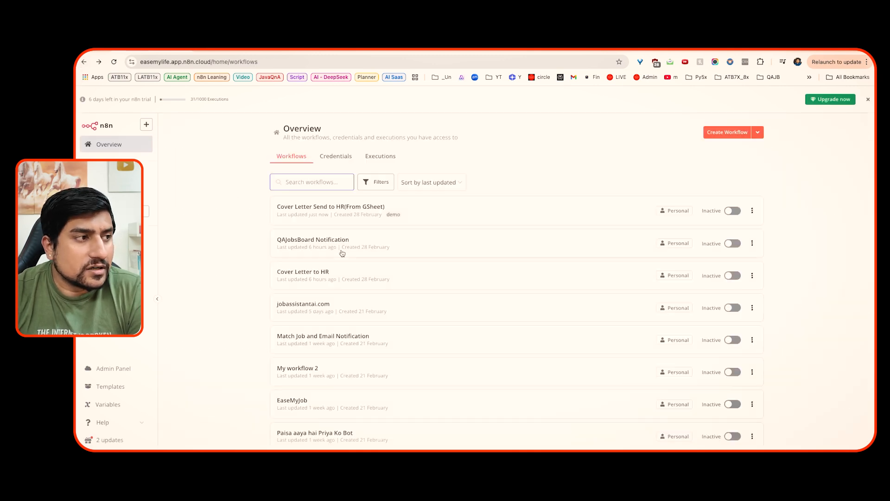
click(313, 215)
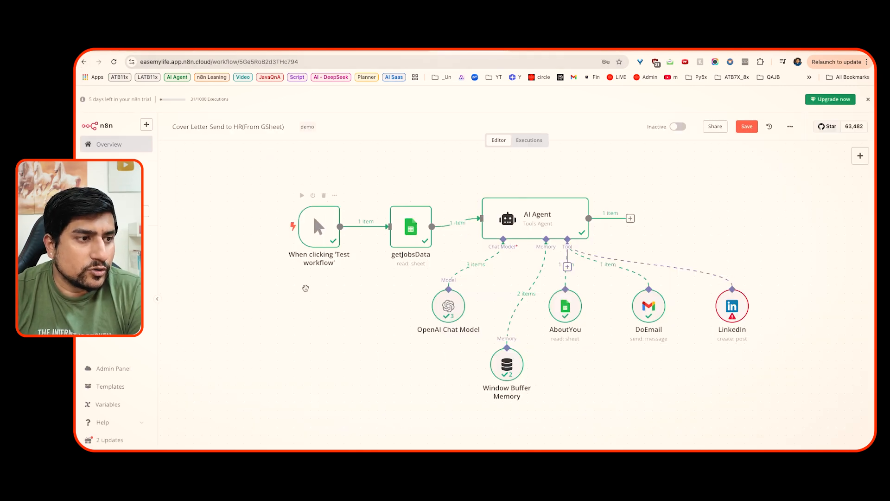